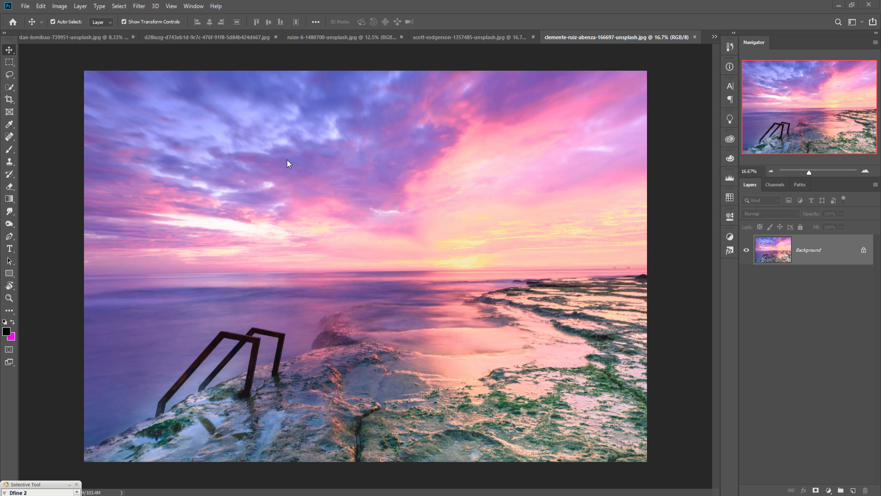
- Create a new white RGB document of 1920 × 1080 pixels at 72 pixels/inch
click(25, 7)
click(35, 17)
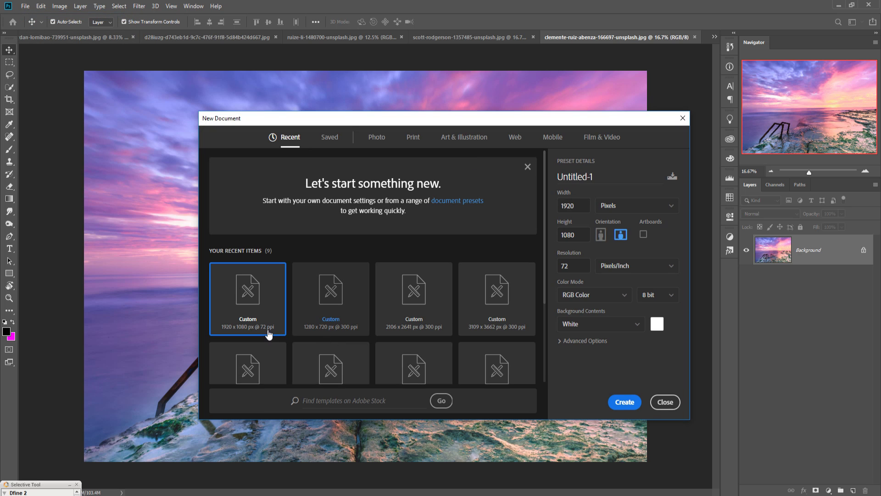
click(256, 324)
click(571, 265)
click(624, 403)
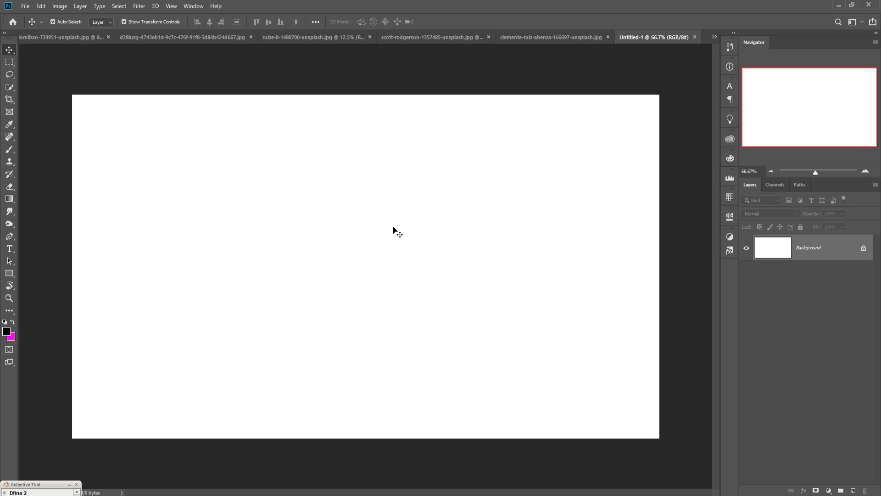
- Copy the photo of the vintage car and woman in red from its own document into the blank document
click(716, 36)
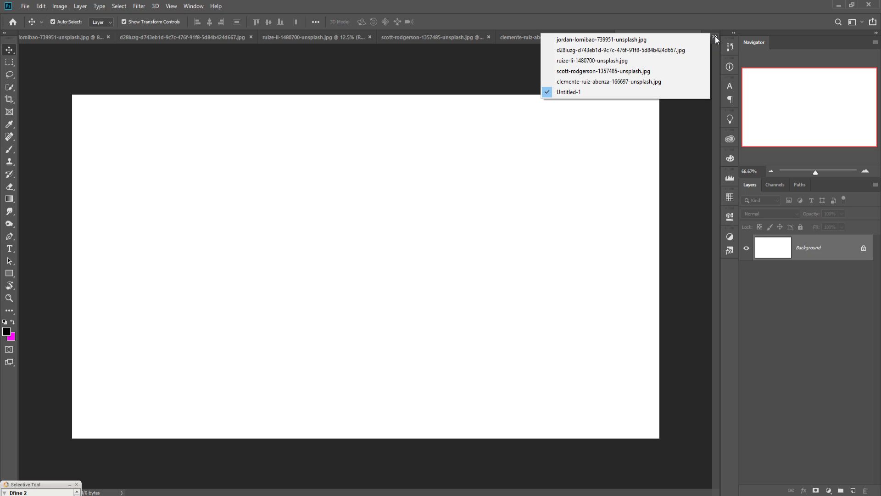
click(629, 51)
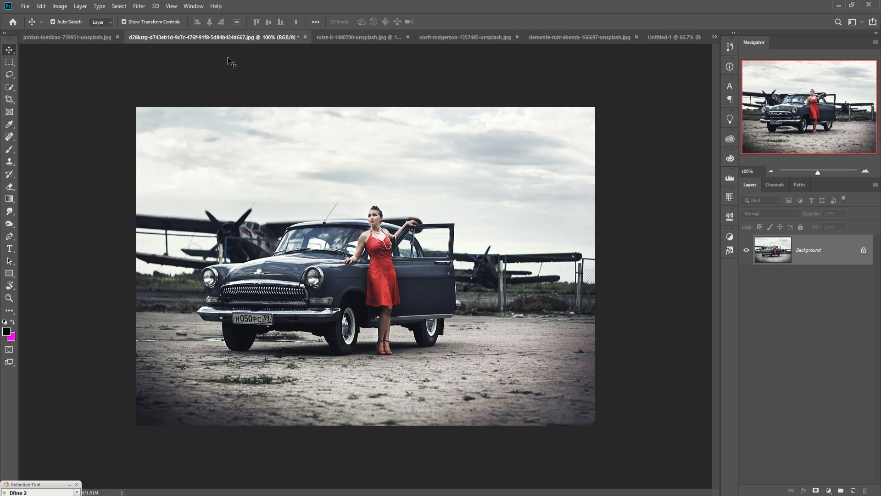
drag(224, 37, 405, 64)
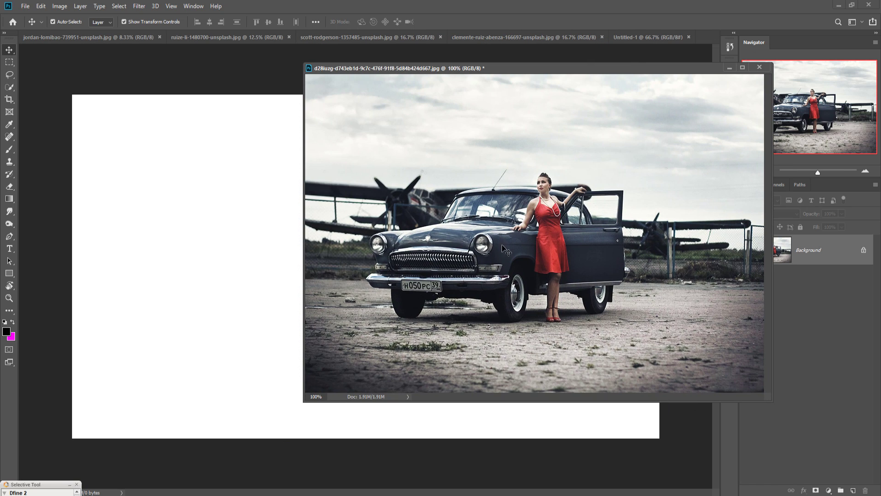
drag(540, 281, 248, 307)
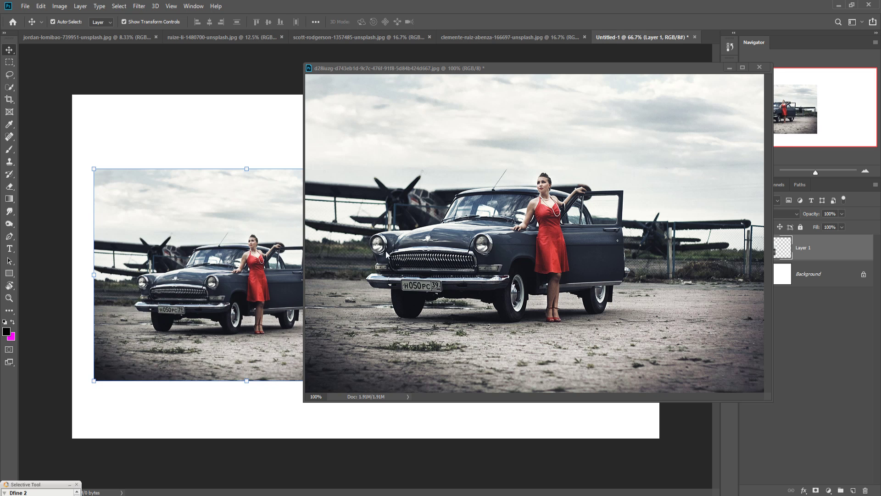
click(729, 68)
- Scale the car photo proportionally to about 162% so it fills the full height of the canvas
drag(303, 277, 423, 281)
drag(524, 389, 602, 439)
drag(216, 175, 117, 88)
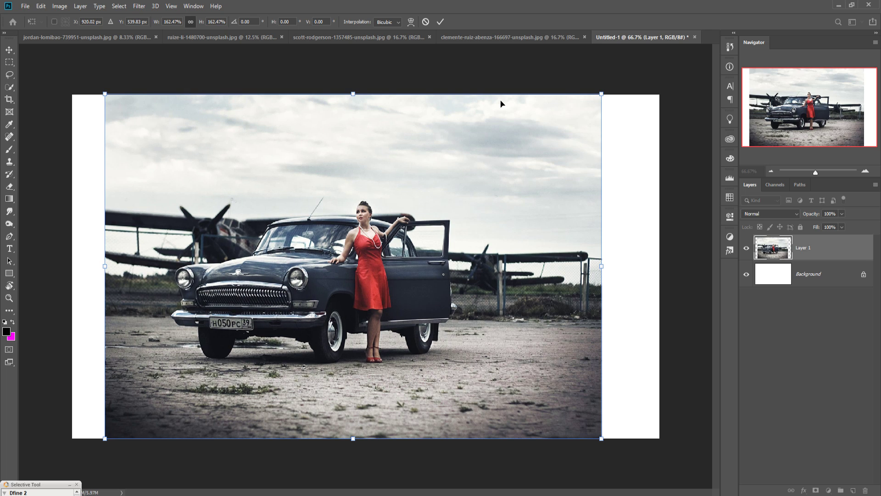
click(445, 21)
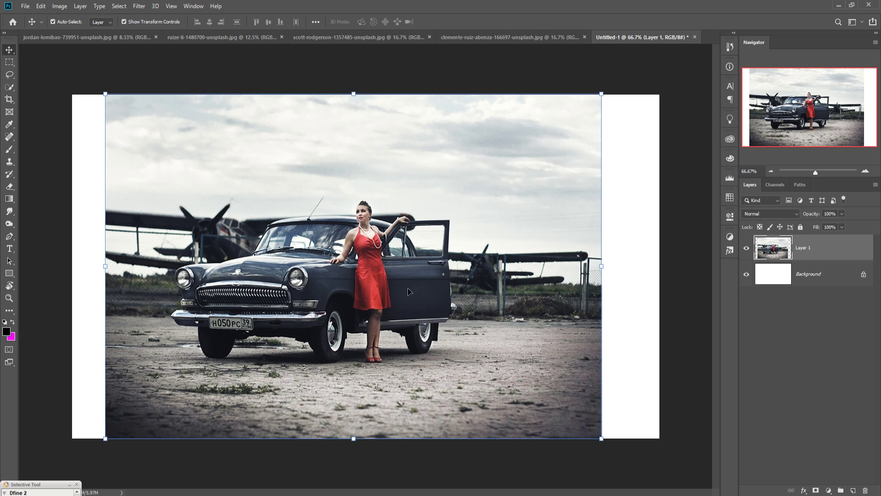
- Shift the car photo lower, enlarge it to about 109%, and center it horizontally with its base beyond the canvas edge
drag(406, 291, 411, 325)
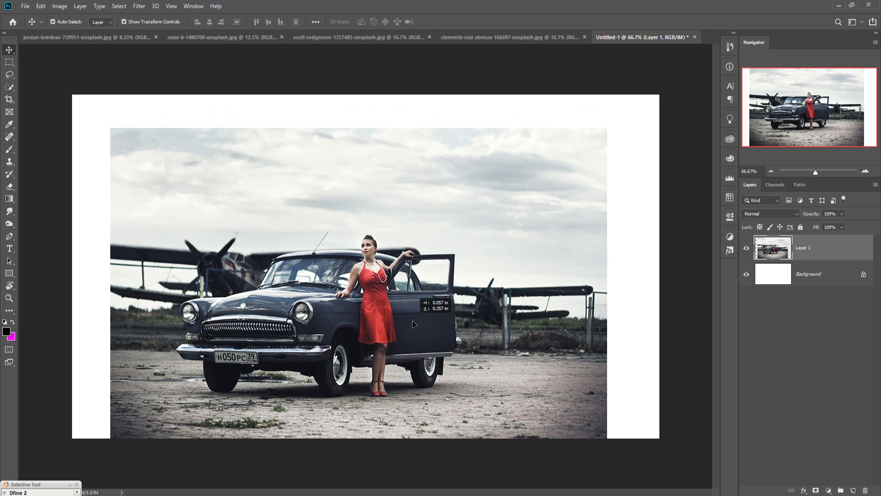
click(399, 329)
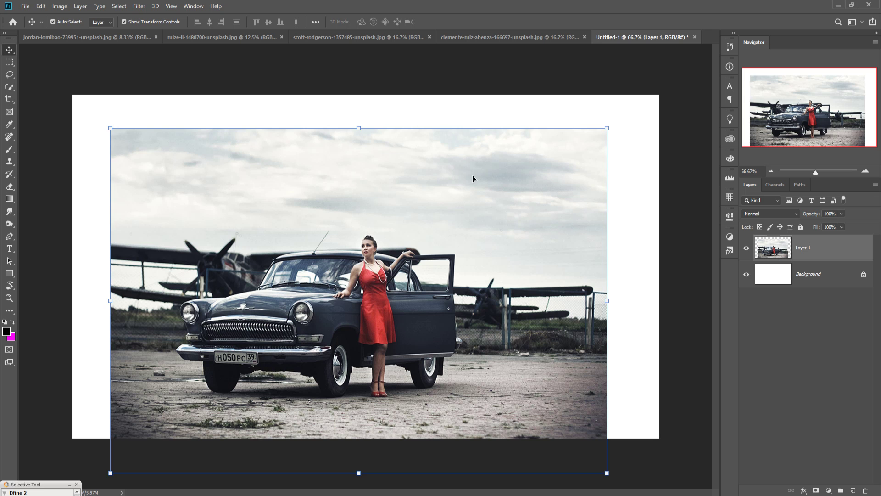
drag(614, 136, 648, 97)
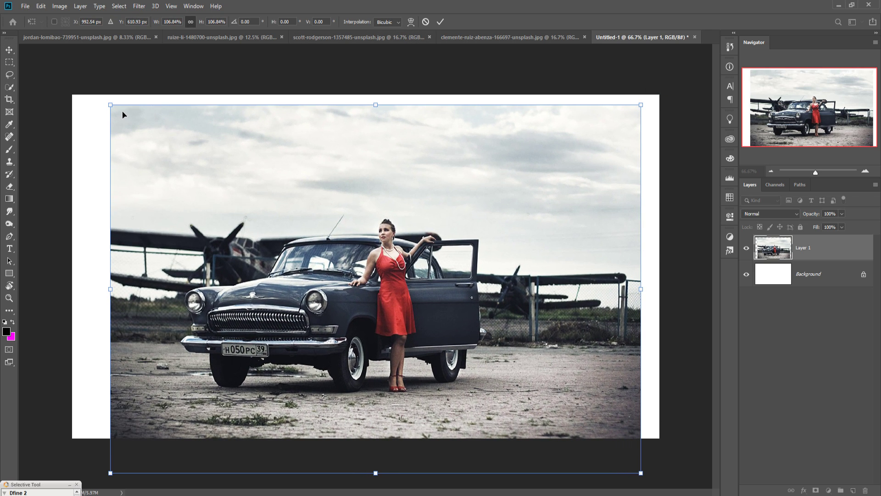
drag(106, 108, 95, 97)
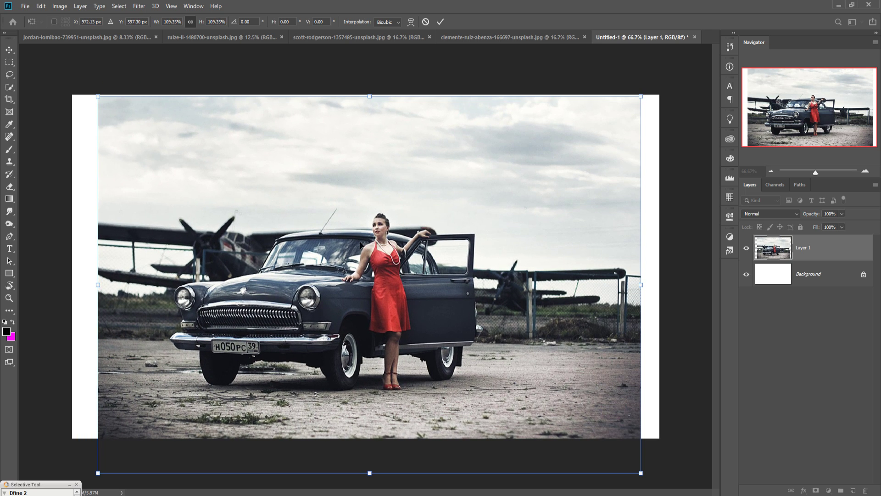
mouse_move(371, 254)
mouse_down()
mouse_move(363, 268)
mouse_move(358, 260)
mouse_move(366, 262)
mouse_up()
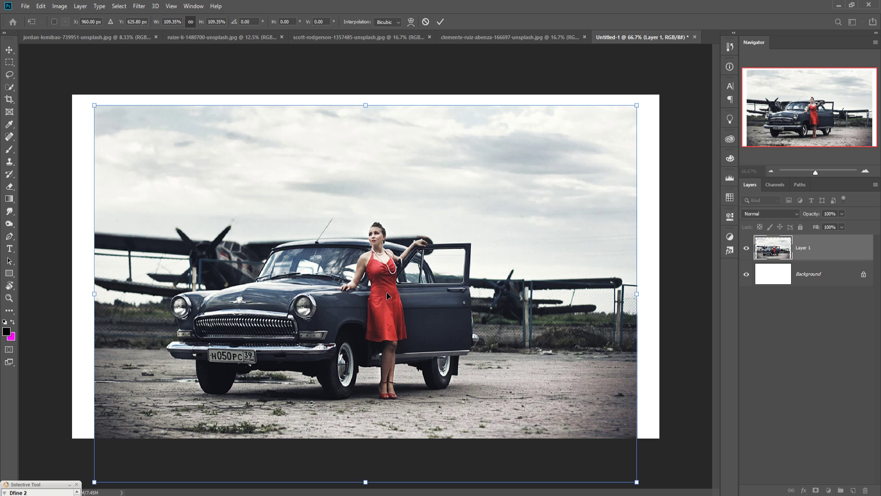
click(441, 22)
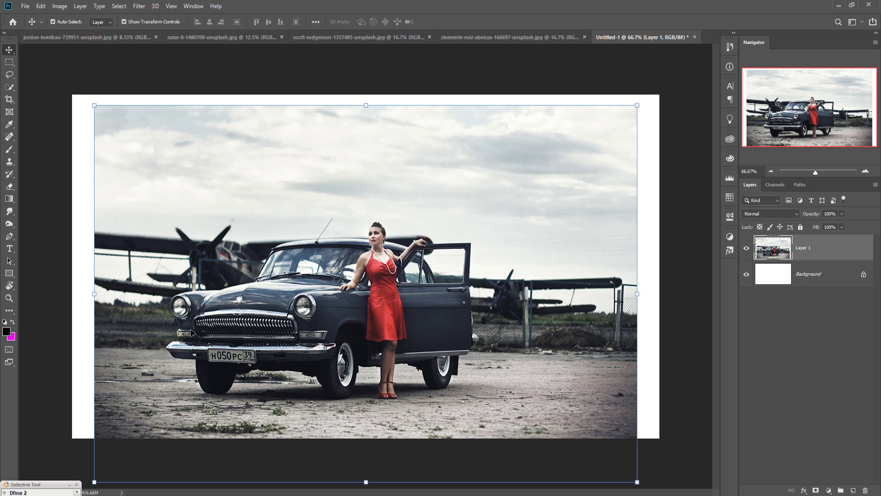
- Draw a closed Pen tool path around the sky and planes, following the ground line and the outline of the car and woman
click(8, 237)
click(34, 235)
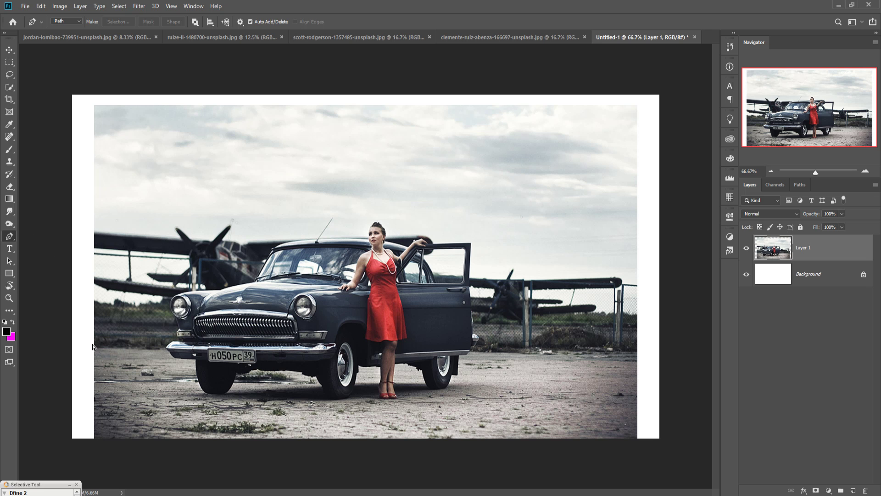
key(ctrl+plus)
key(ctrl+plus)
key(ctrl+plus)
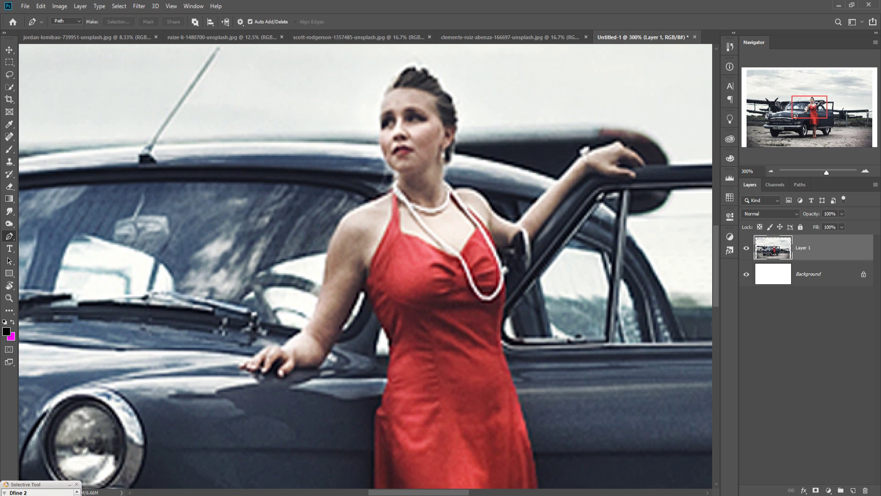
drag(384, 492, 239, 495)
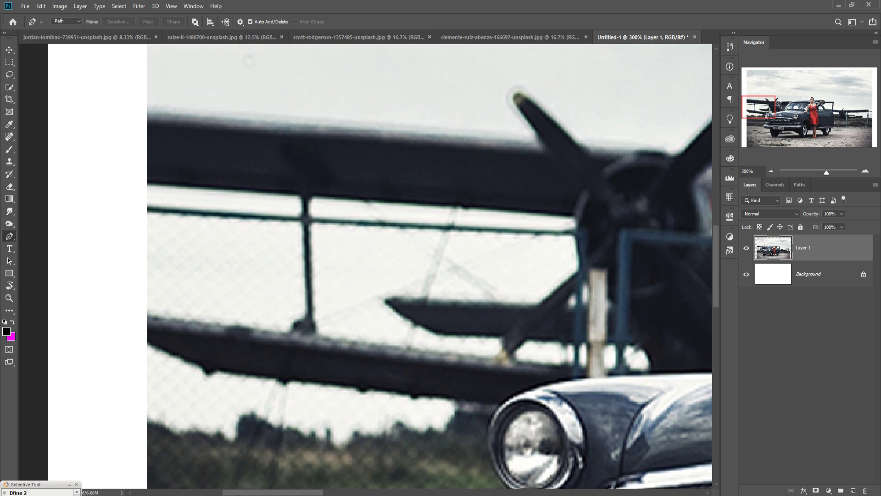
drag(718, 272, 714, 323)
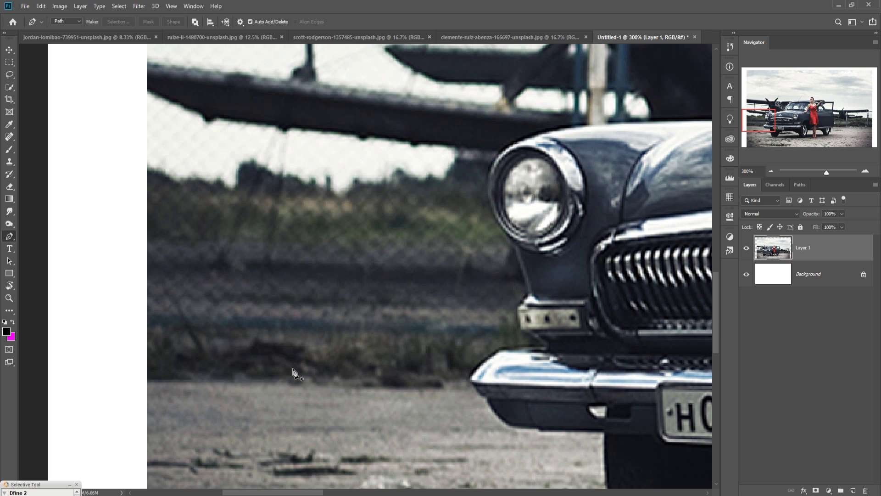
click(147, 348)
key(ctrl+0)
click(81, 303)
click(86, 330)
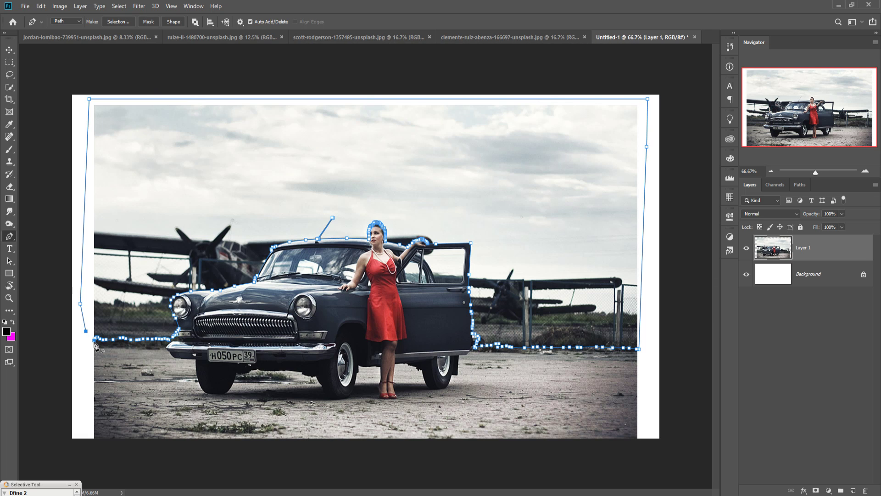
click(94, 342)
- Convert the path to a new selection with 0-pixel feather, delete the background inside it, and deselect
right_click(152, 217)
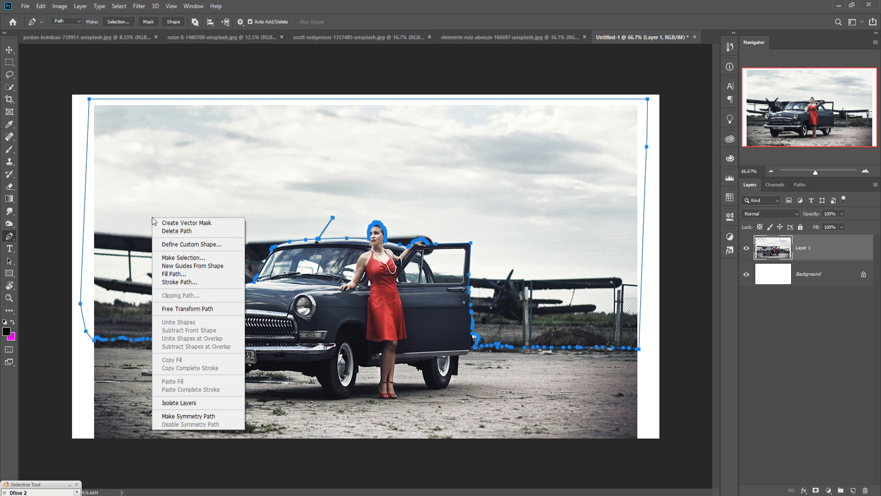
click(183, 257)
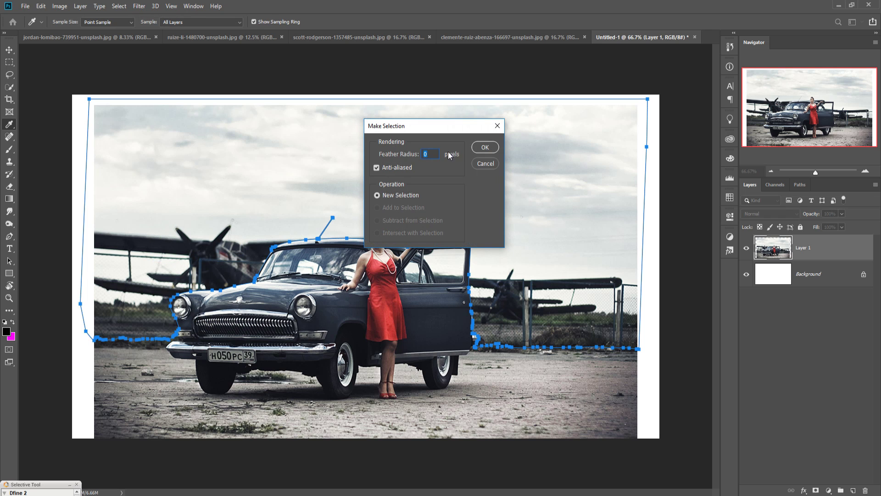
click(484, 147)
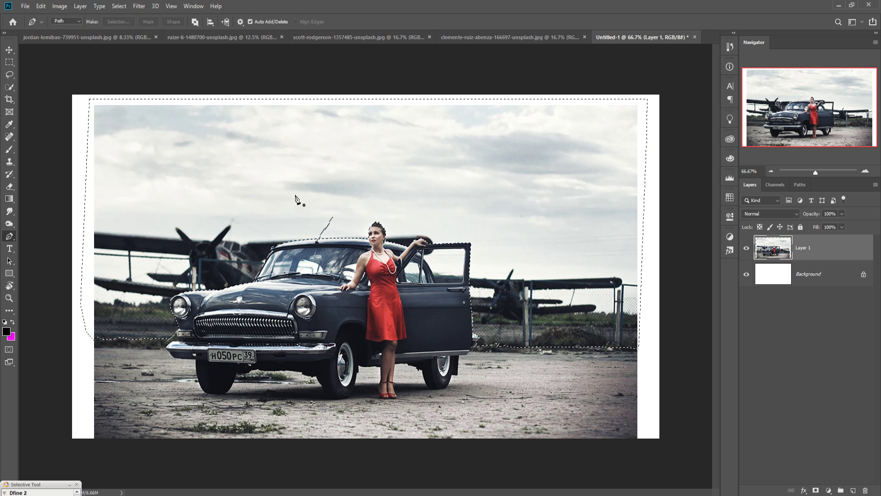
key(Delete)
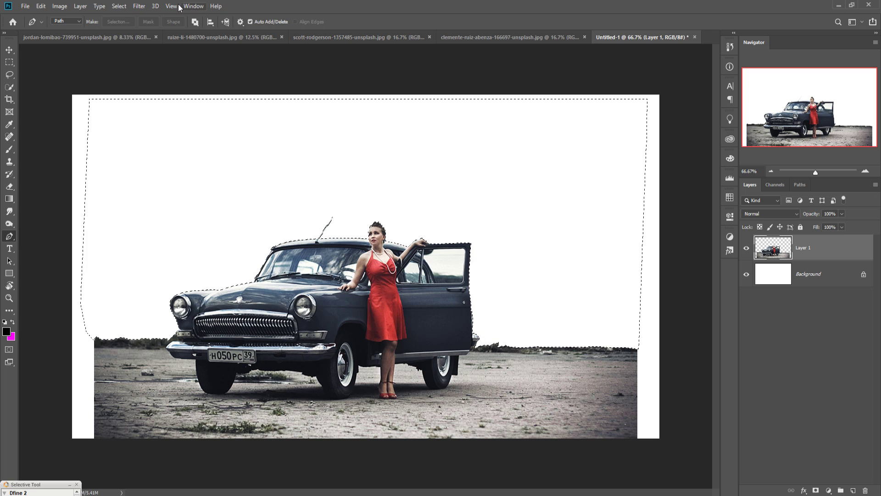
click(122, 6)
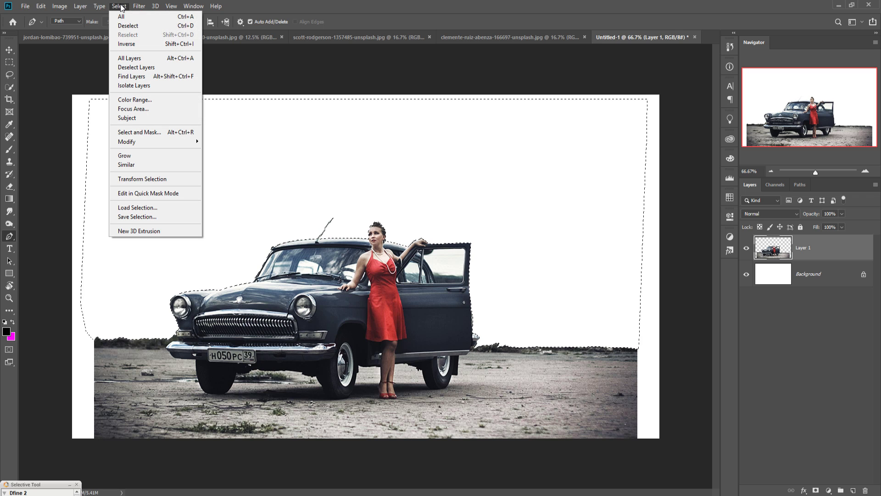
click(120, 26)
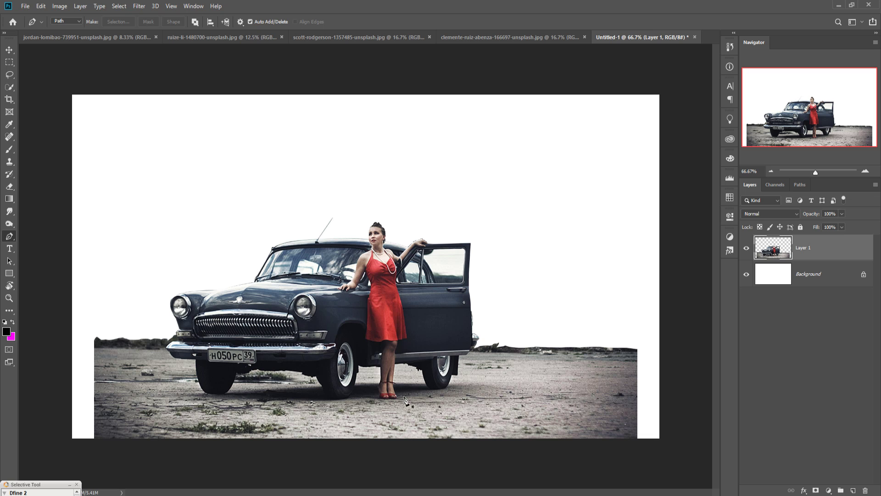
- Duplicate the cut-out car layer and shift the copy left so its ground reaches the canvas's left edge
right_click(827, 255)
click(728, 144)
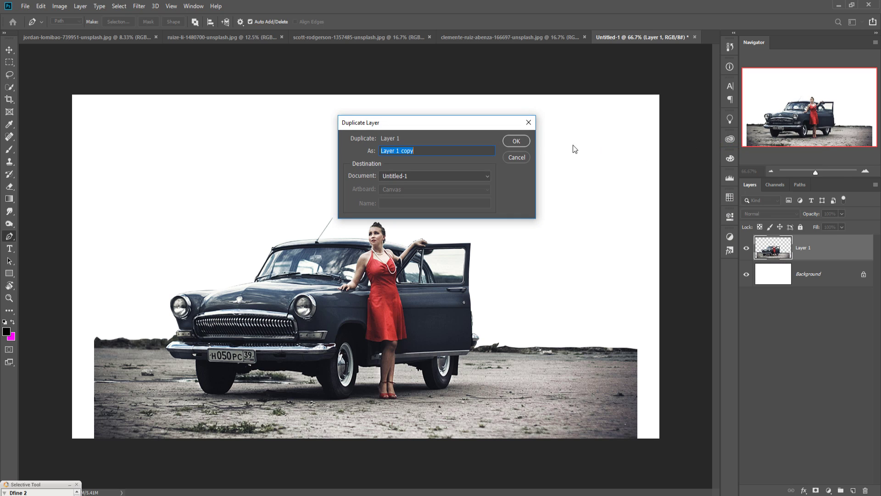
click(517, 142)
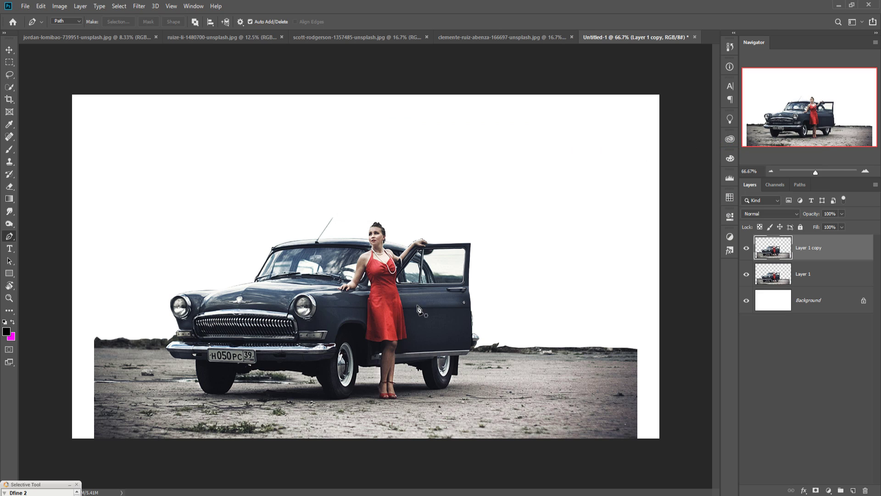
click(9, 50)
drag(307, 349, 280, 348)
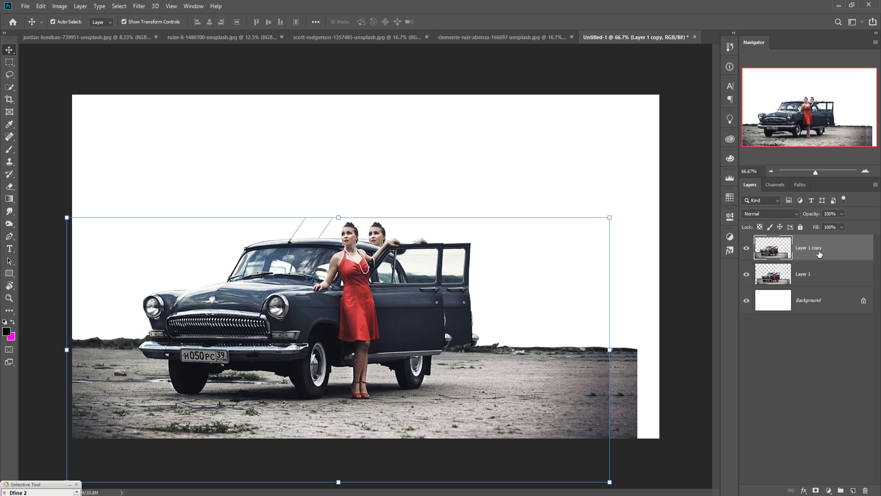
- Add a layer mask to the shifted copy and paint out its duplicate car and woman with a black brush at 100% opacity
click(816, 490)
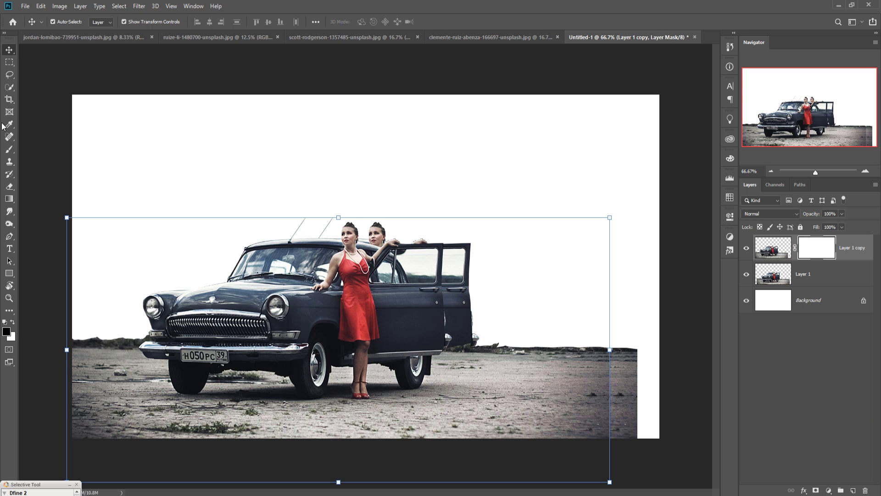
click(9, 149)
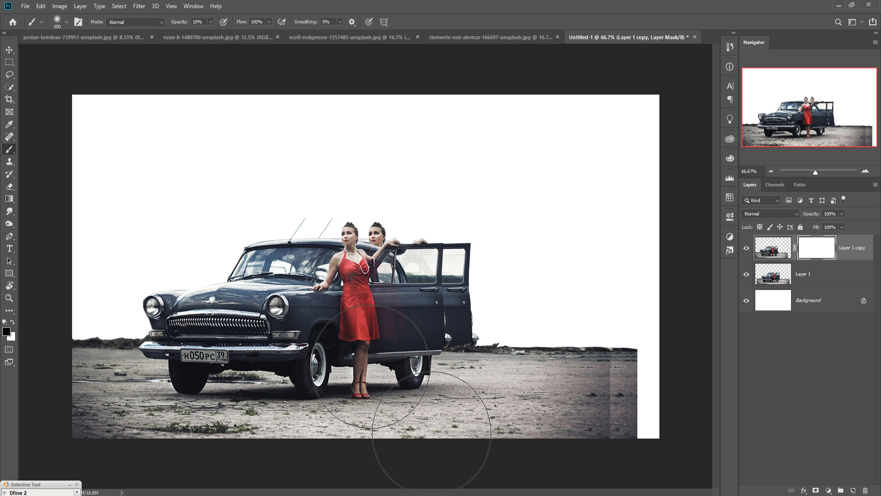
drag(372, 366, 367, 206)
click(207, 22)
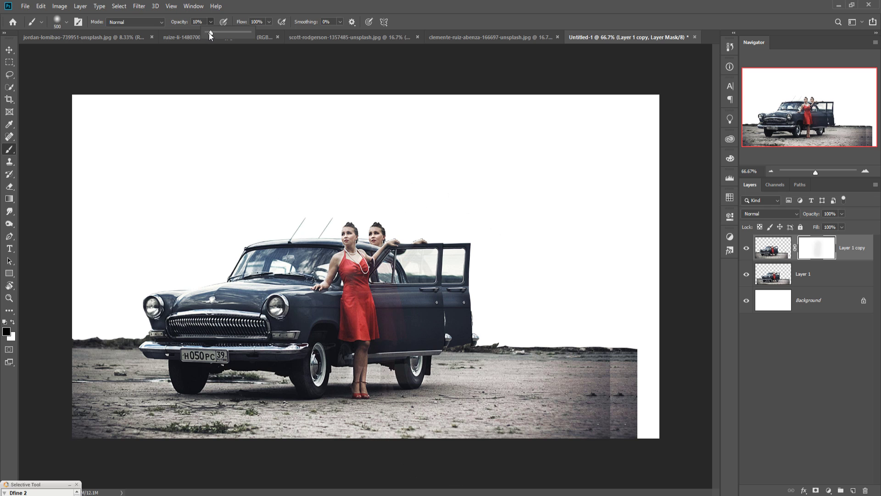
drag(208, 32, 250, 32)
mouse_move(514, 303)
mouse_down()
mouse_move(457, 403)
mouse_move(354, 372)
mouse_move(315, 422)
mouse_move(295, 167)
mouse_move(315, 413)
mouse_move(214, 330)
mouse_move(197, 305)
mouse_move(191, 315)
mouse_move(224, 298)
mouse_up()
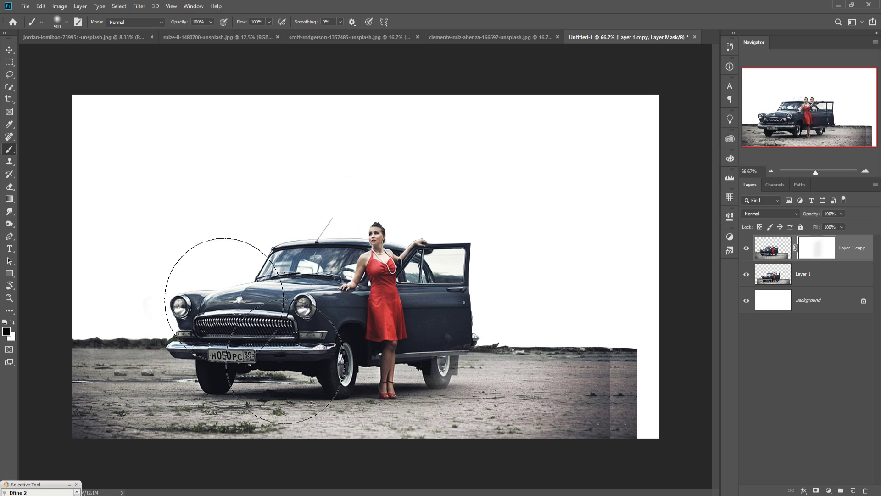
mouse_move(285, 361)
mouse_down()
mouse_move(289, 452)
mouse_move(364, 452)
mouse_move(560, 420)
mouse_move(560, 394)
mouse_up()
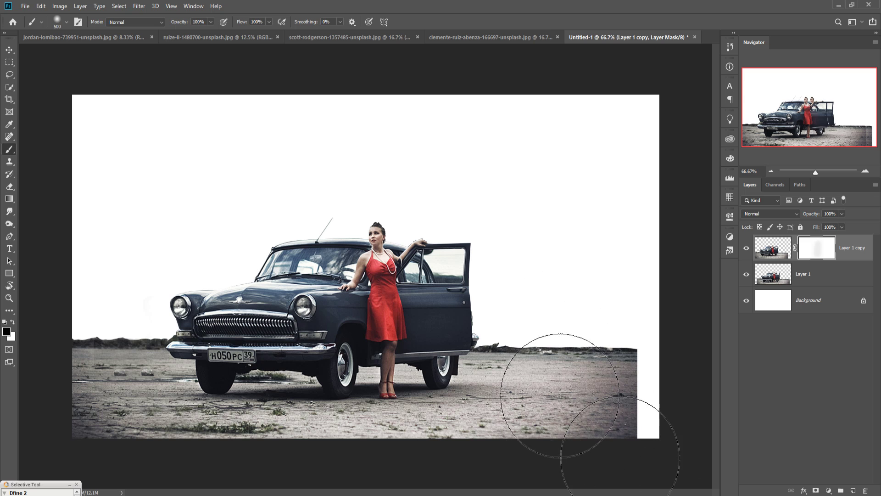
- Duplicate the original cut-out car layer, Layer 1, once more within the same document
right_click(840, 275)
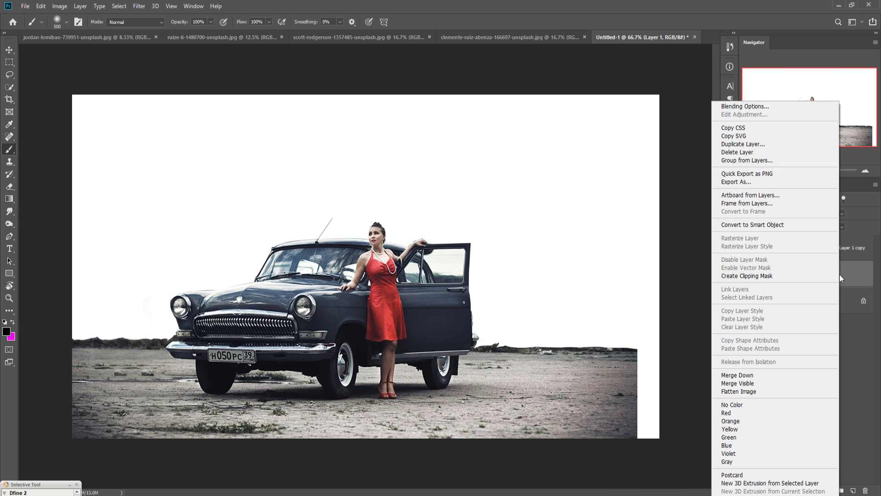
click(742, 144)
click(514, 142)
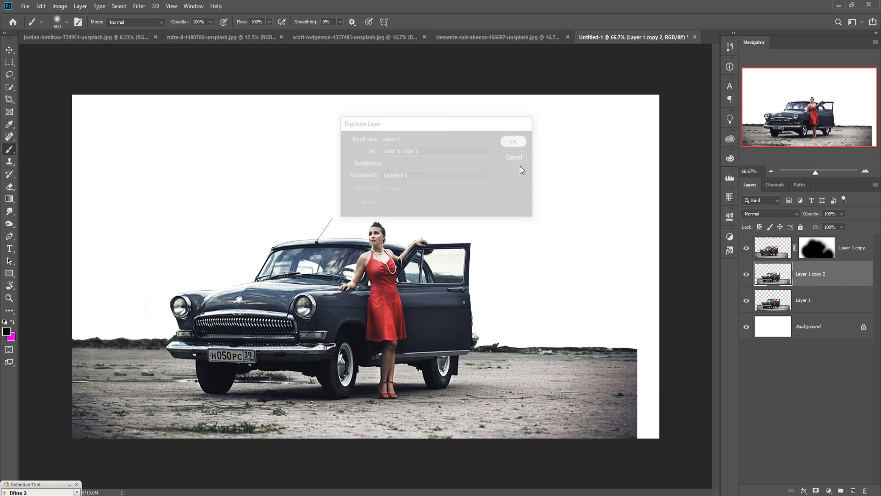
- Shift Layer 1 copy 2 right until its ground reaches the canvas edge, and mask out its duplicate car and woman with a black brush
click(9, 50)
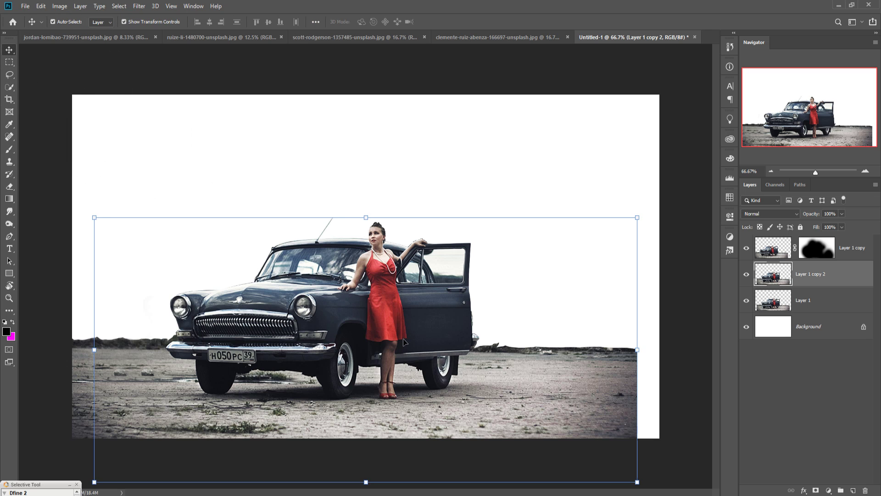
drag(475, 385, 504, 383)
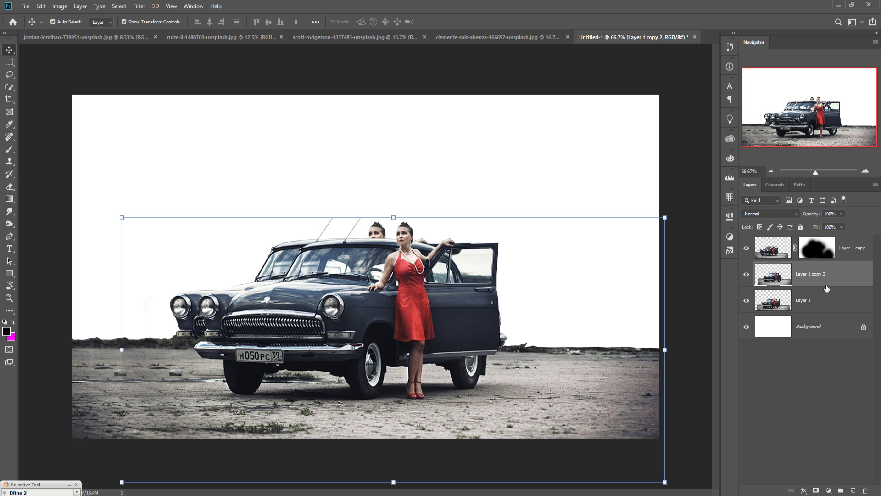
click(817, 490)
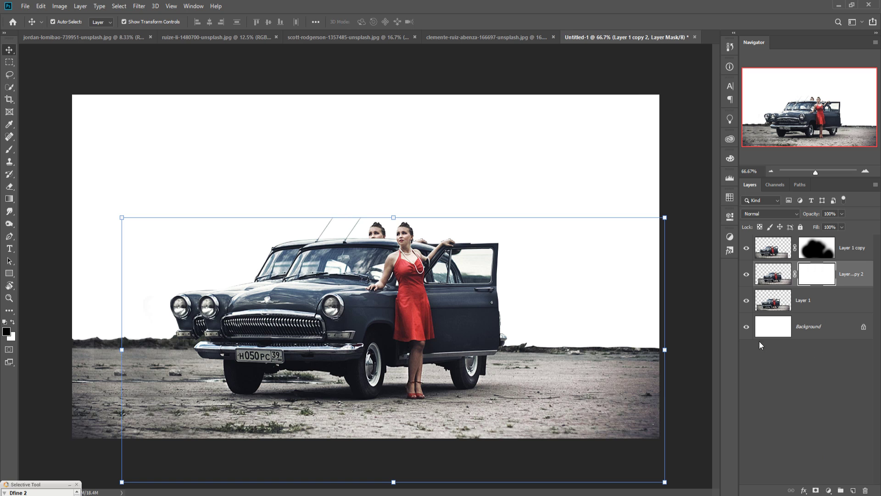
click(9, 149)
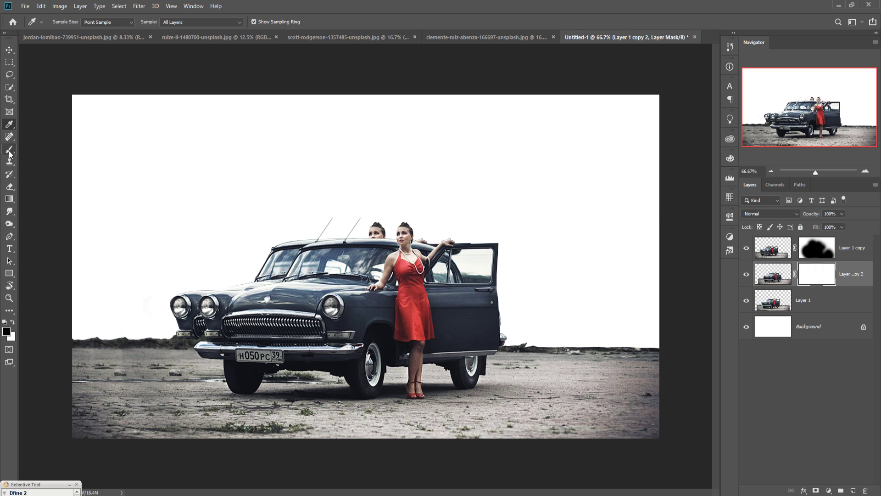
mouse_move(322, 207)
mouse_down()
mouse_move(413, 236)
mouse_move(358, 441)
mouse_move(456, 236)
mouse_move(511, 319)
mouse_move(429, 423)
mouse_move(257, 441)
mouse_move(216, 334)
mouse_move(232, 246)
mouse_move(197, 324)
mouse_move(165, 318)
mouse_up()
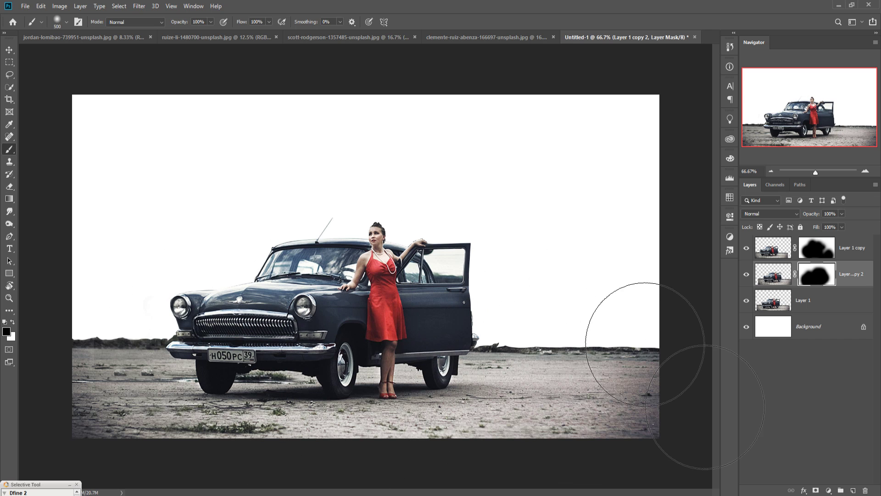
- Merge Layer 1, Layer 1 copy 2 and Layer 1 copy into a single car-and-ground layer
key(v)
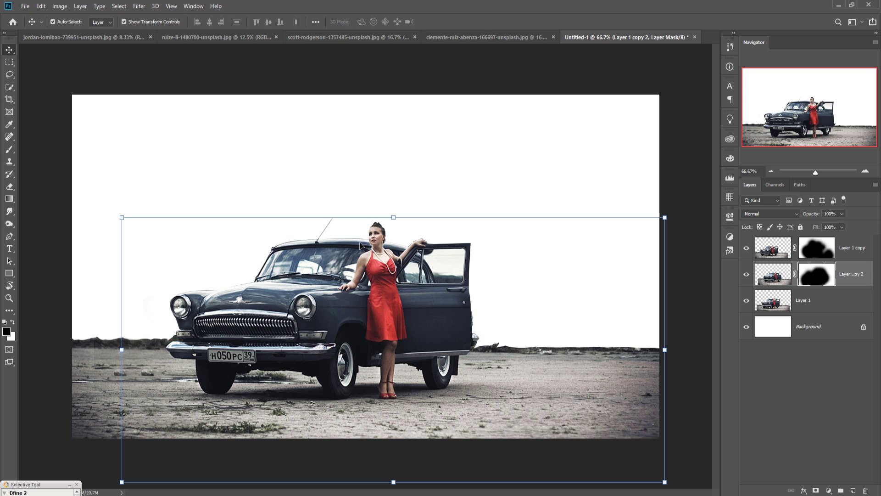
click(857, 251)
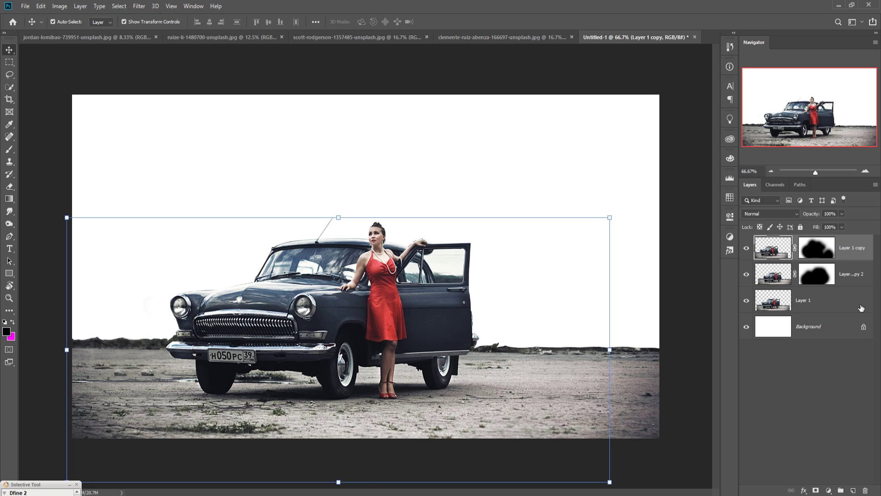
shift+click(861, 304)
right_click(852, 248)
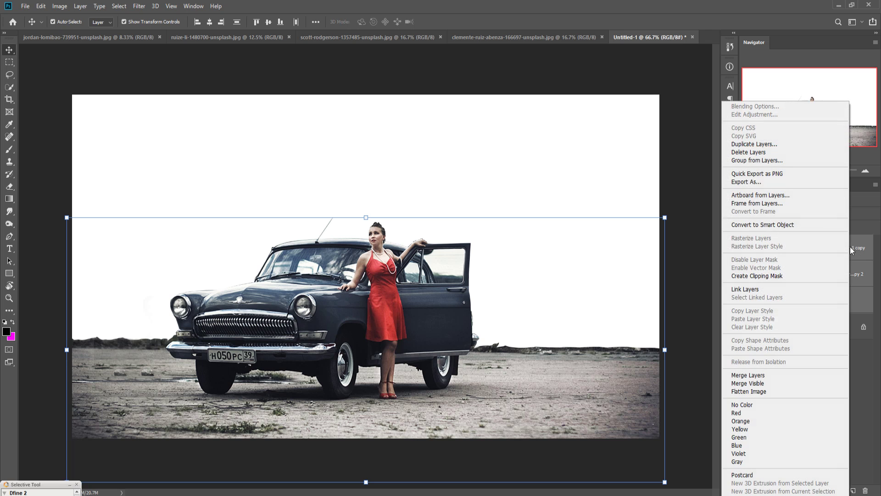
click(754, 376)
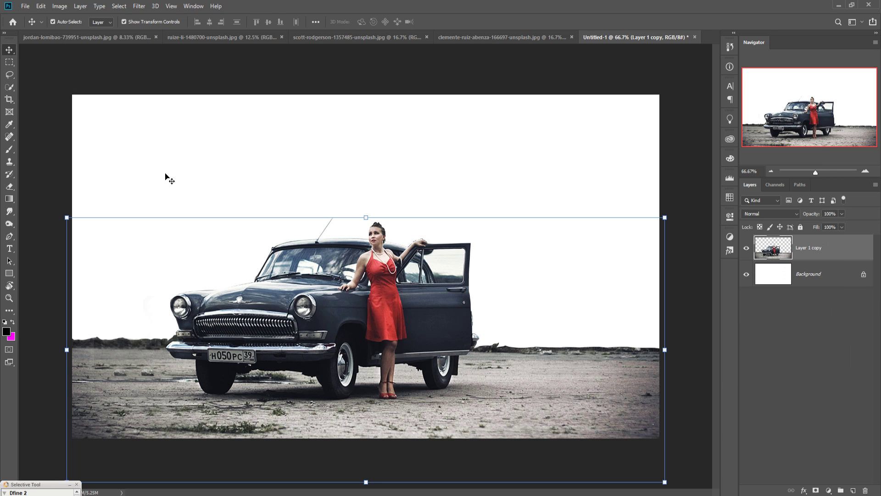
- Crop the image to the existing canvas bounds with Delete Cropped Pixels enabled to discard the merged layer's overhang
click(9, 100)
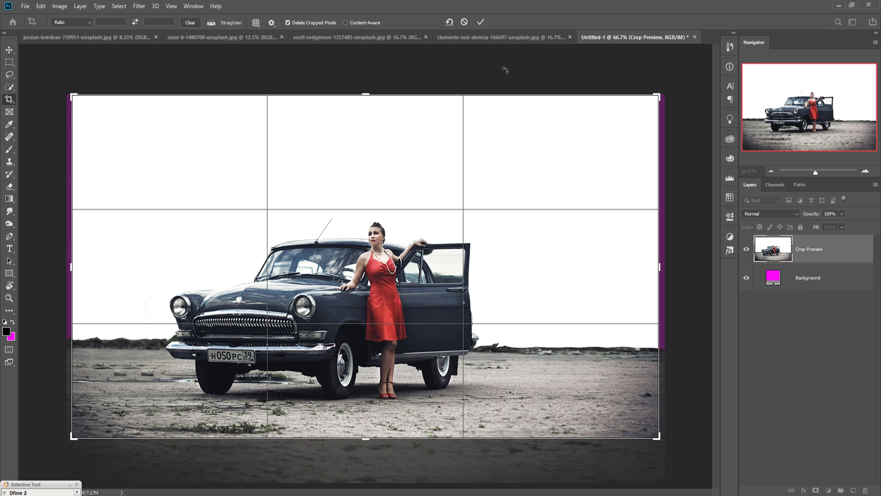
click(481, 22)
click(10, 49)
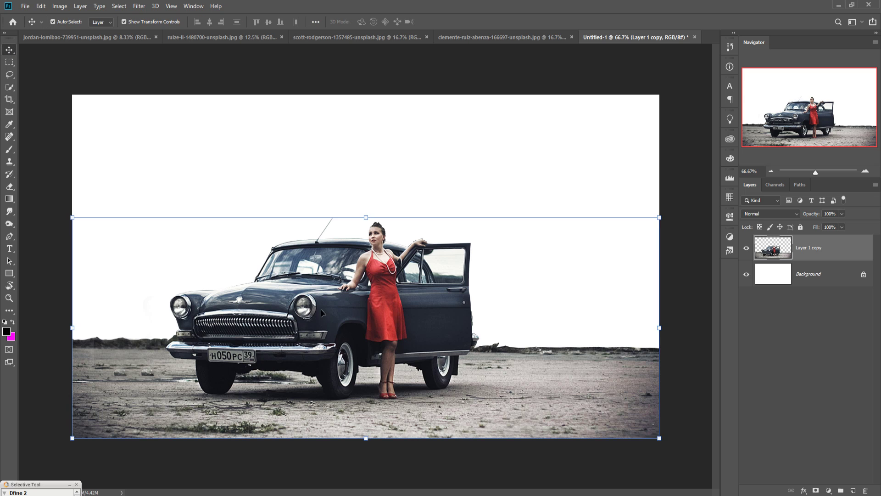
mouse_move(325, 319)
mouse_down()
mouse_move(345, 305)
mouse_move(326, 302)
mouse_move(318, 274)
mouse_move(323, 317)
mouse_up()
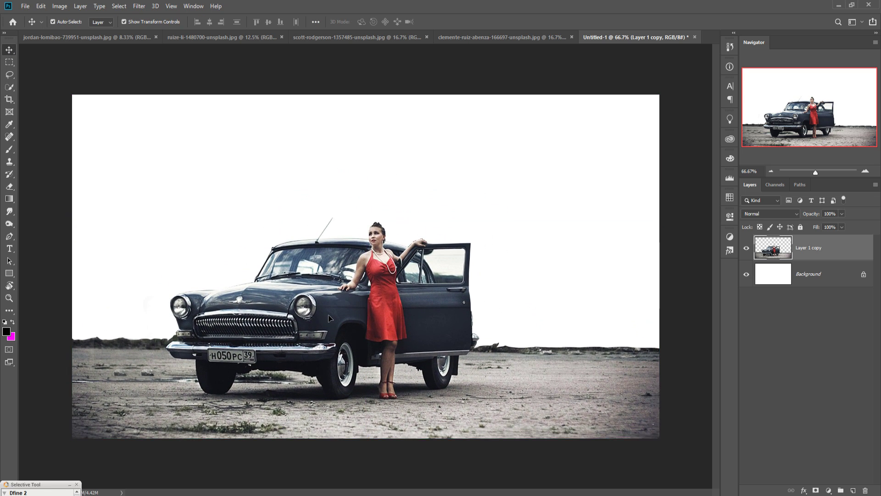
- Switch to the sunset seascape photo and select its whole sky down to the horizon with the Rectangular Marquee
click(461, 38)
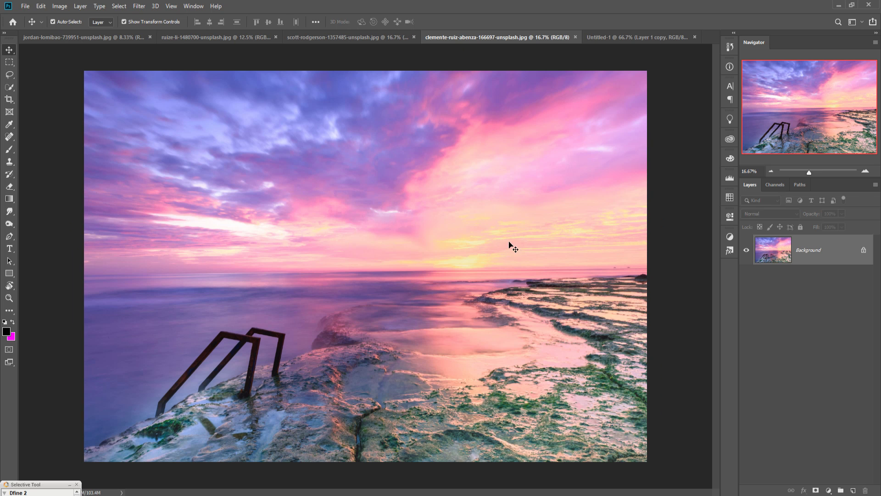
click(12, 65)
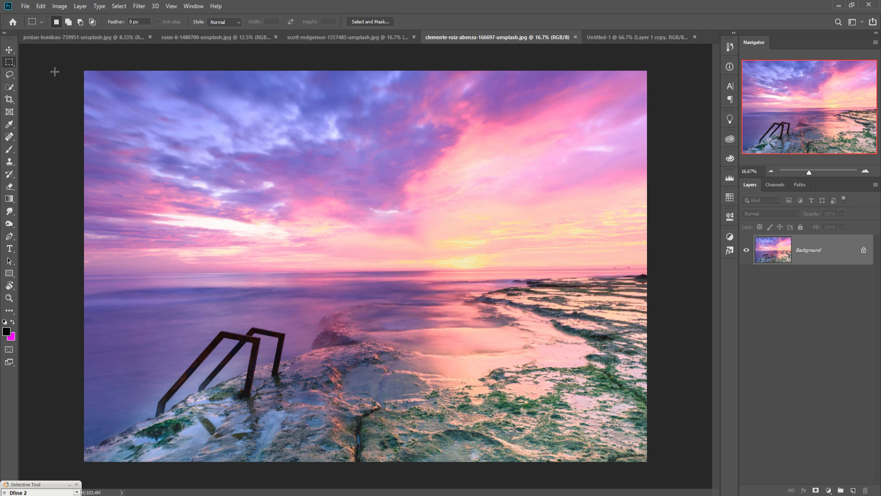
drag(86, 72, 681, 275)
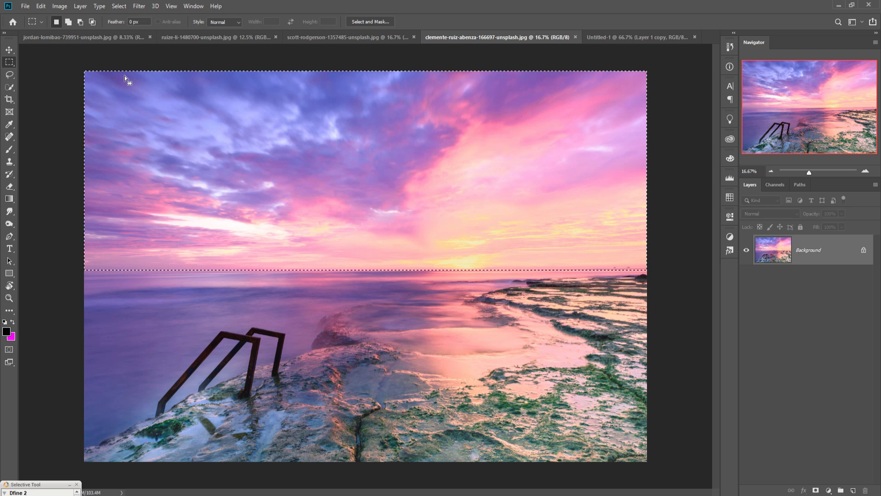
- Float the sunset photo's window, copy the selected sky into Untitled-1 as a new layer, and minimize the floating window
key(v)
drag(458, 38, 567, 86)
drag(584, 159, 417, 169)
drag(782, 84, 461, 126)
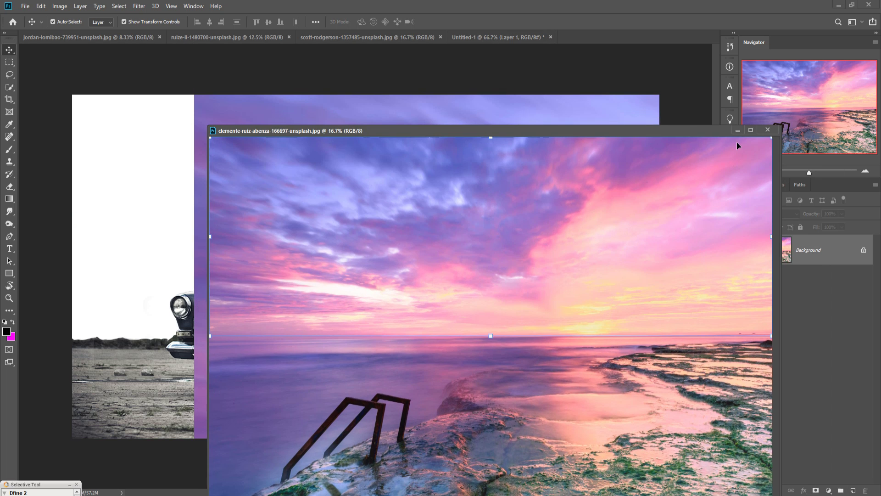
click(737, 130)
- Scale the sky layer down proportionally to about 25.9% and place it across the upper part of the canvas
drag(360, 183, 261, 285)
drag(110, 141, 82, 192)
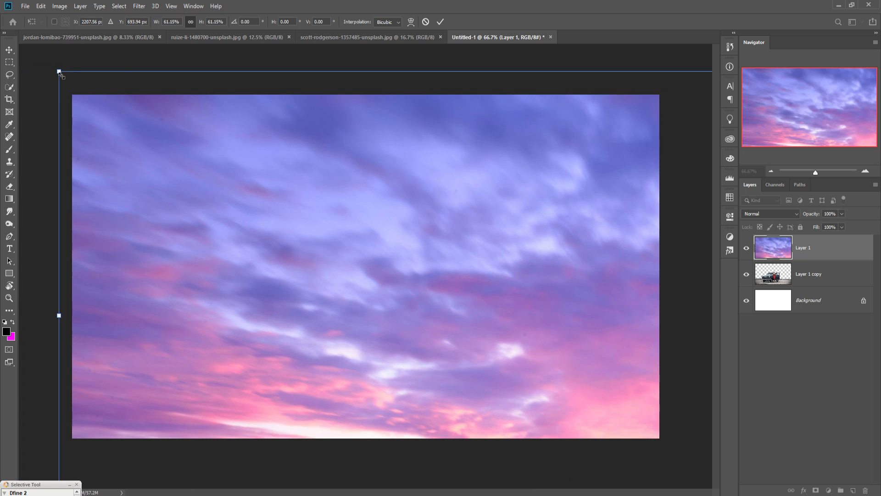
drag(59, 72, 612, 266)
drag(617, 373, 68, 146)
drag(59, 65, 305, 153)
drag(460, 222, 269, 173)
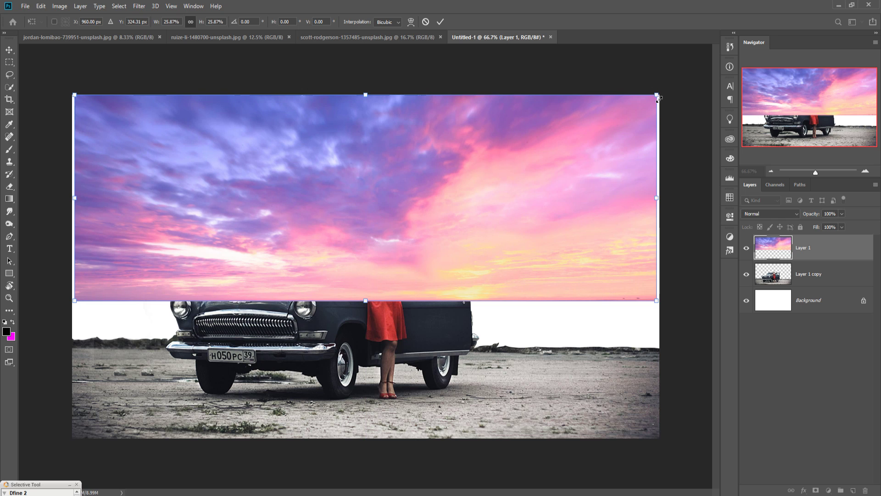
- Enlarge the sky past the canvas sides and below the horizon, align its top with the canvas, and place its layer beneath the car layer
drag(657, 97, 689, 73)
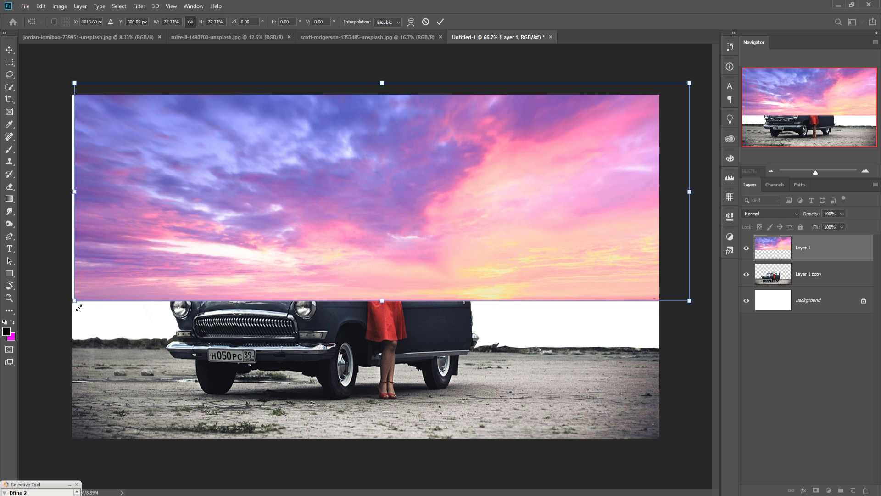
drag(79, 308, 32, 325)
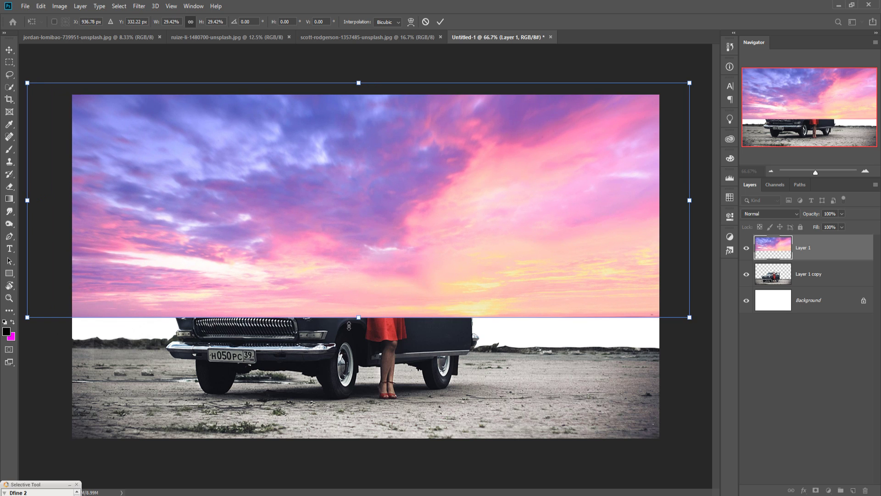
drag(367, 326, 370, 372)
drag(393, 289, 392, 269)
click(440, 22)
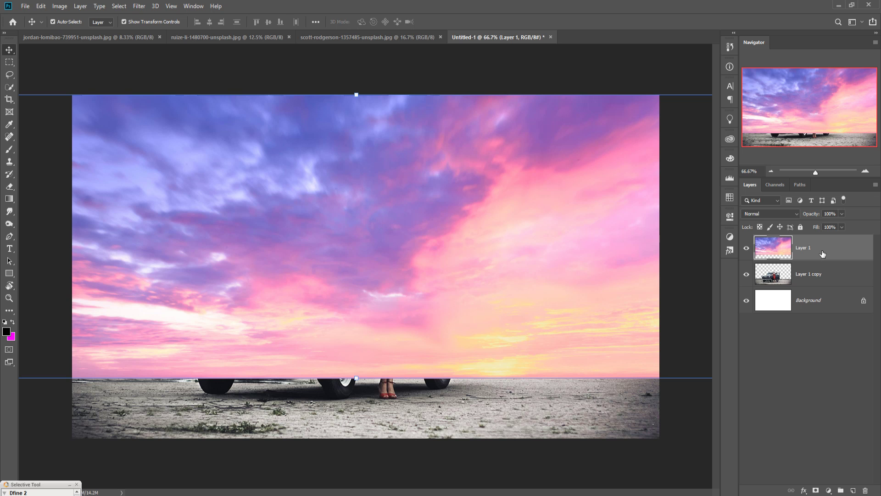
drag(822, 253, 825, 286)
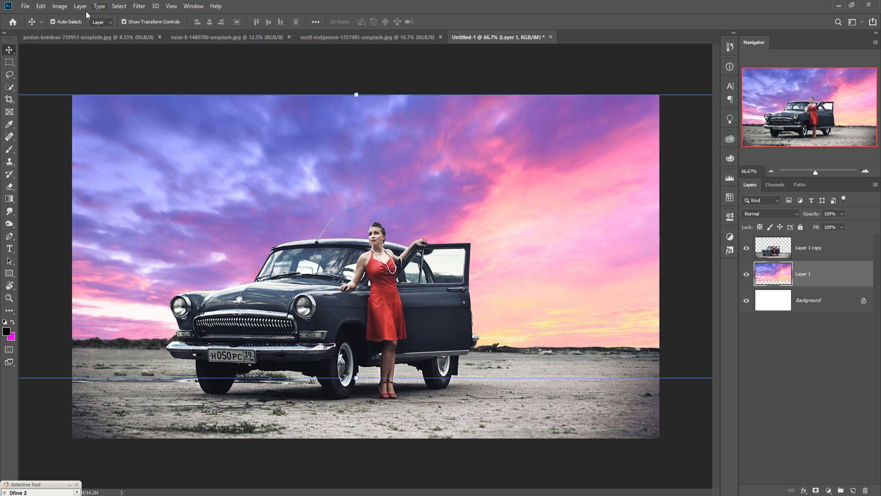
- Mute the sky layer's colors using Hue/Saturation with Hue -19 and Saturation slightly below -60
click(60, 7)
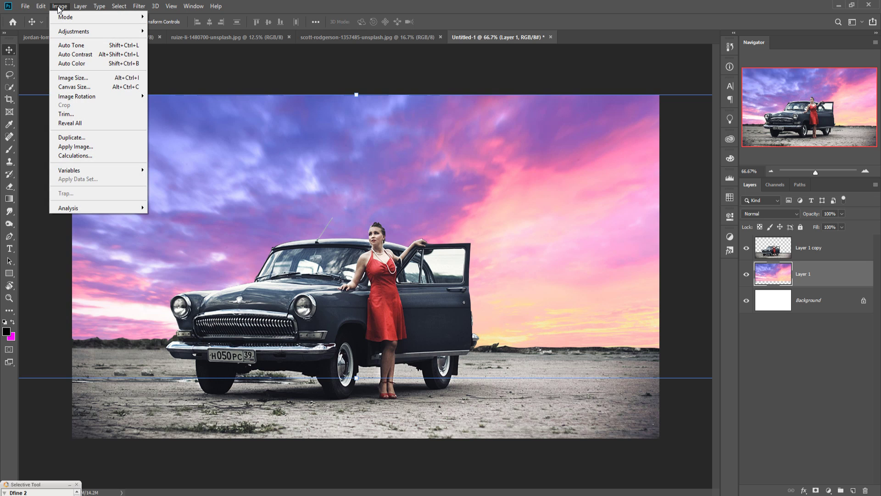
mouse_move(64, 31)
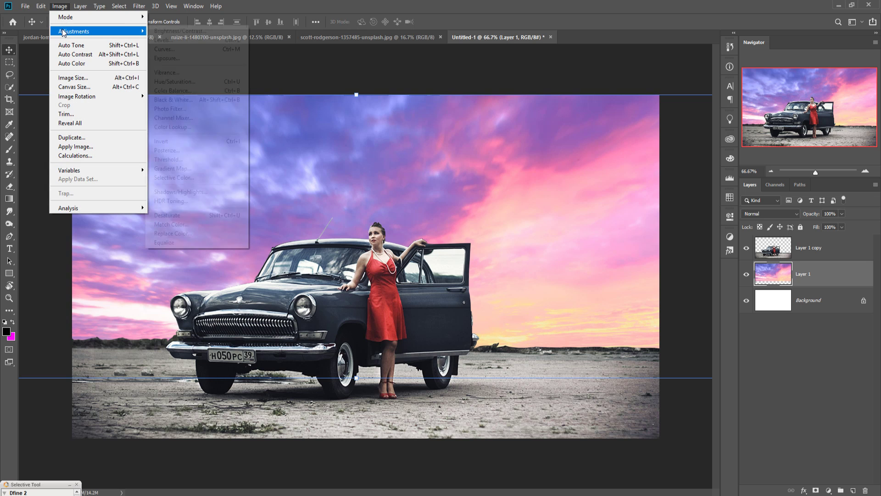
click(170, 82)
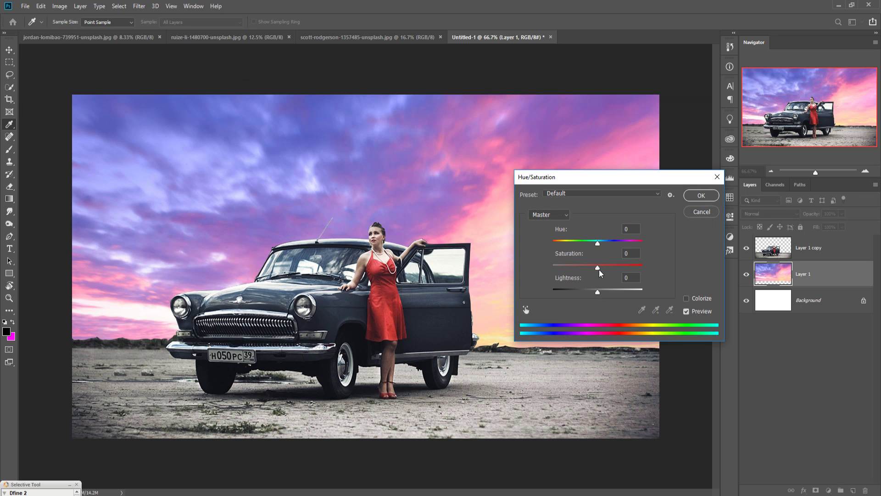
drag(600, 271, 569, 274)
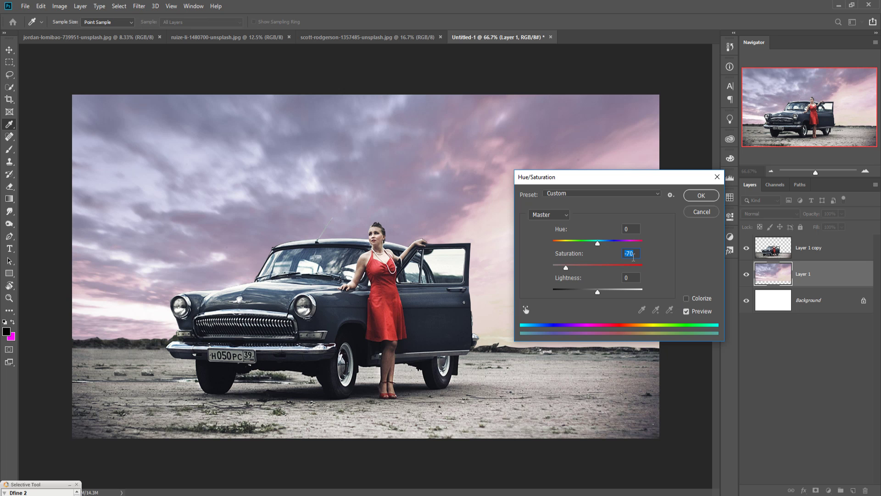
drag(598, 243, 571, 271)
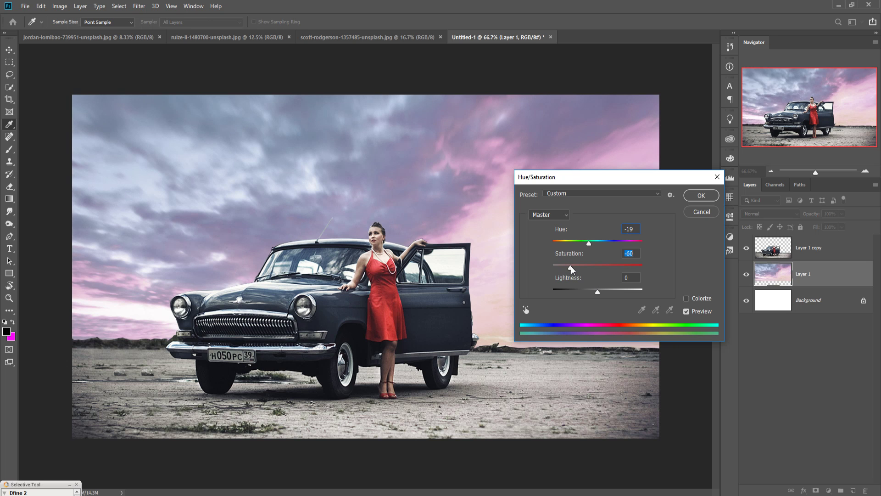
drag(569, 269, 564, 271)
click(700, 201)
key(v)
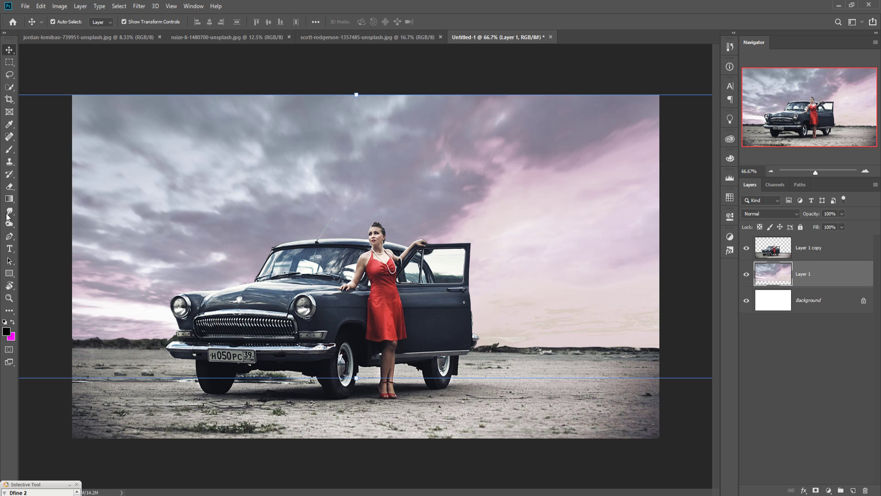
- Outline the bright background visible through the open car door's window with the Polygonal Lasso
click(11, 76)
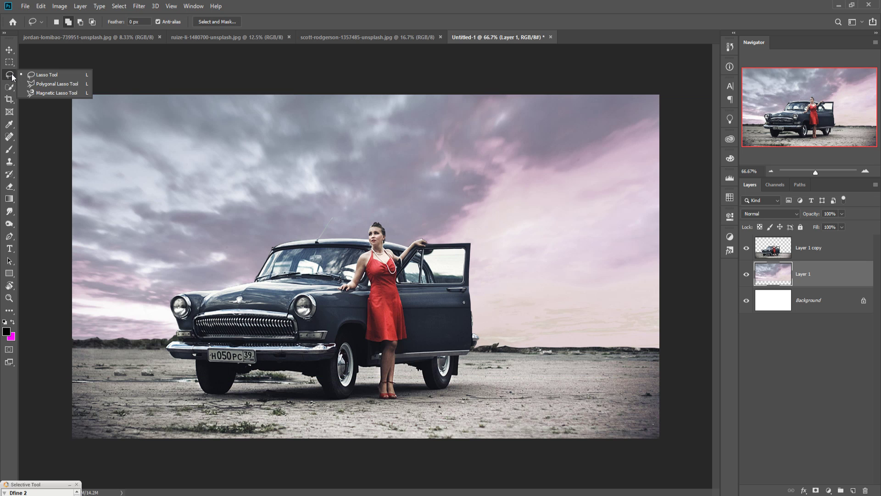
click(46, 84)
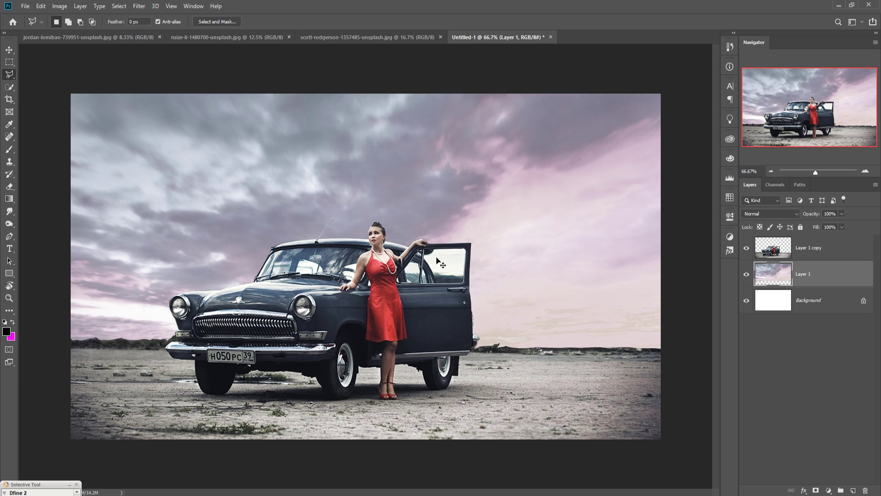
key(ctrl+plus)
key(ctrl+plus)
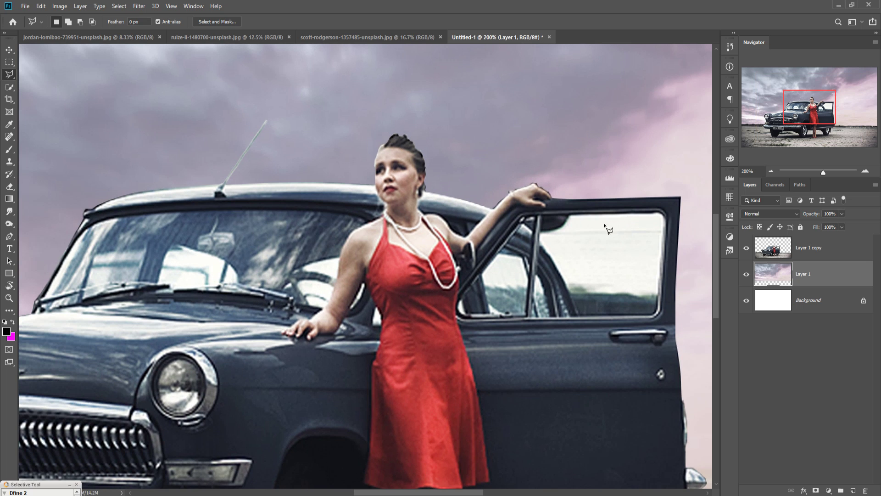
click(569, 214)
click(564, 223)
click(557, 228)
click(566, 279)
click(579, 317)
click(657, 314)
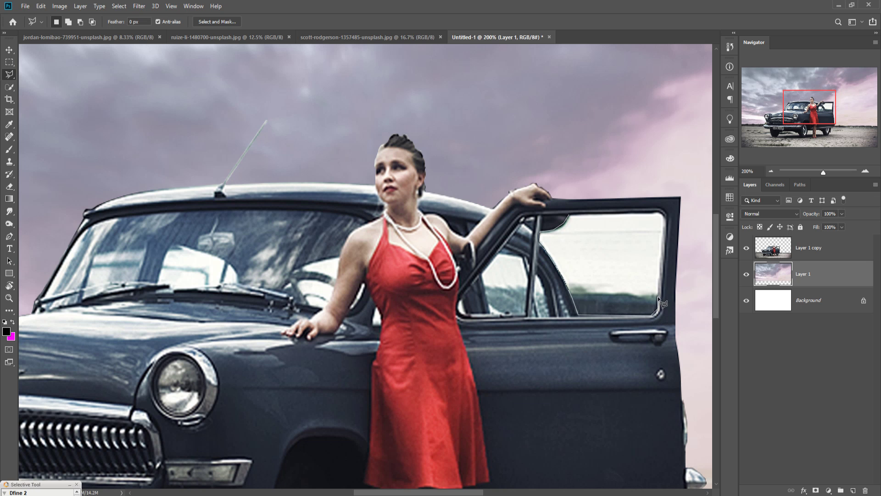
click(660, 211)
click(570, 215)
- Delete the outlined window background from the car layer, Layer 1 copy, and clear the selection
click(771, 255)
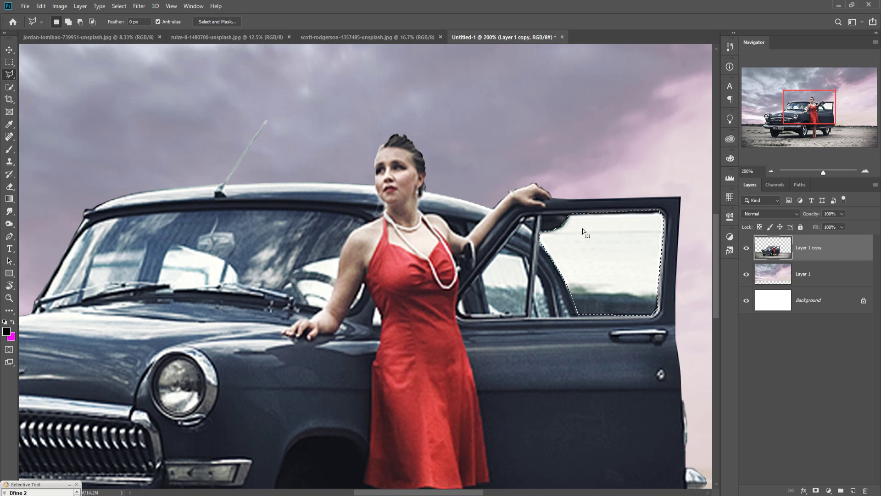
key(Delete)
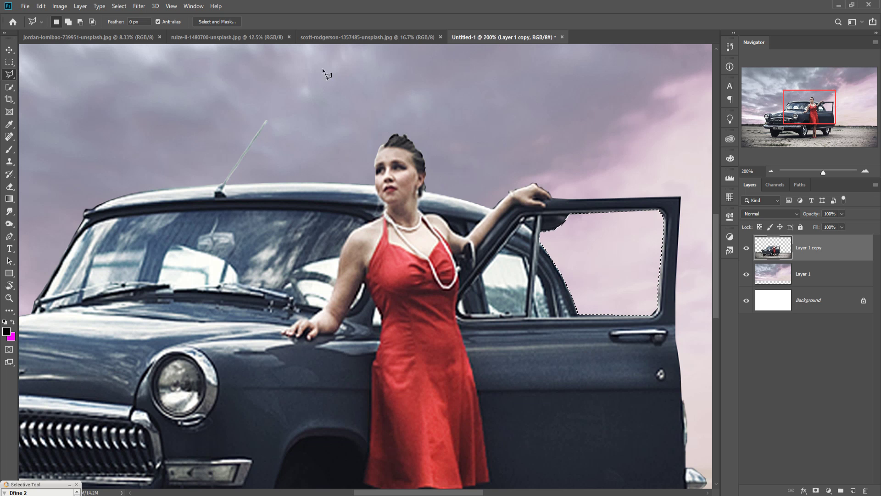
click(122, 6)
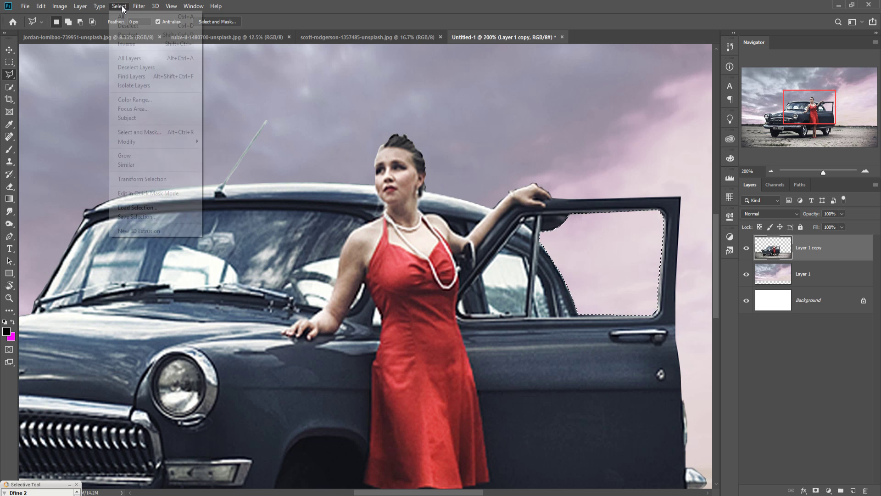
click(127, 27)
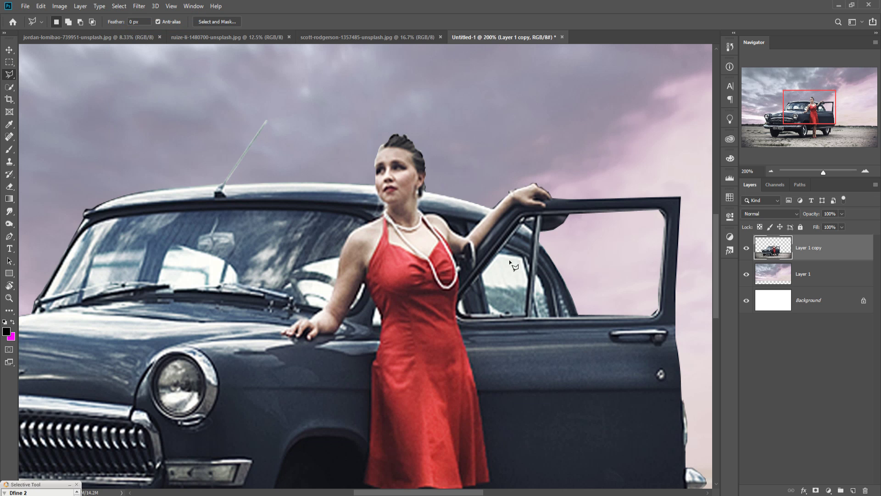
- Remove the remaining bright background seen through the smaller window gaps beside the woman's arm and clear the selection
click(490, 275)
key(Delete)
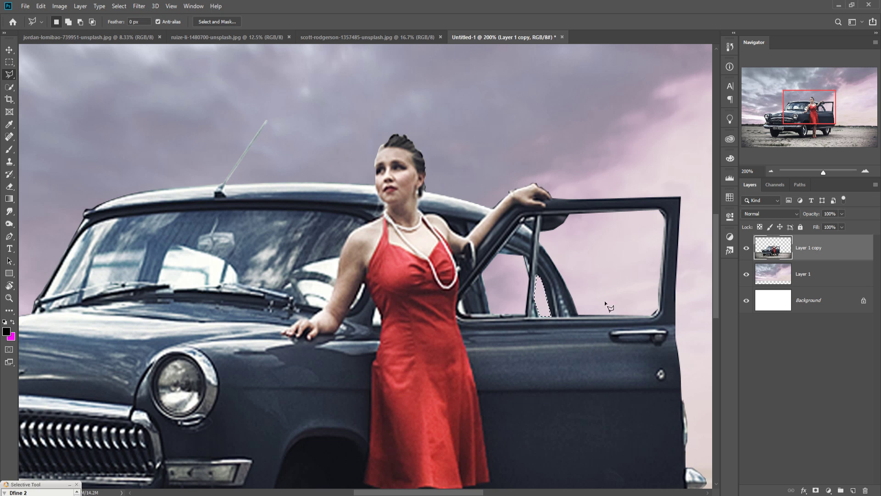
click(119, 7)
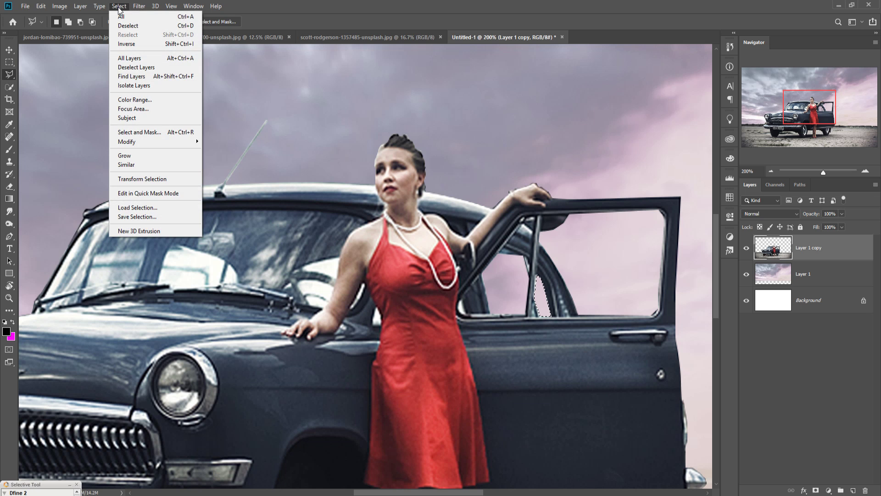
click(128, 26)
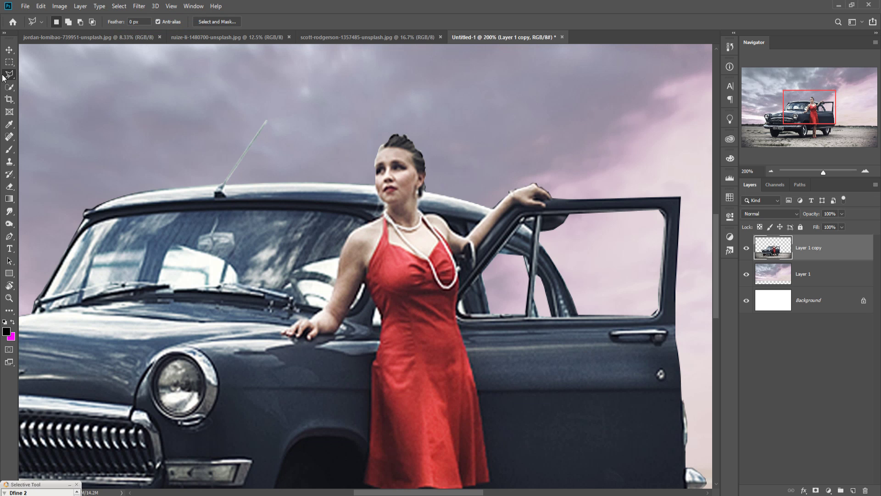
click(9, 49)
key(ctrl+0)
key(ctrl)
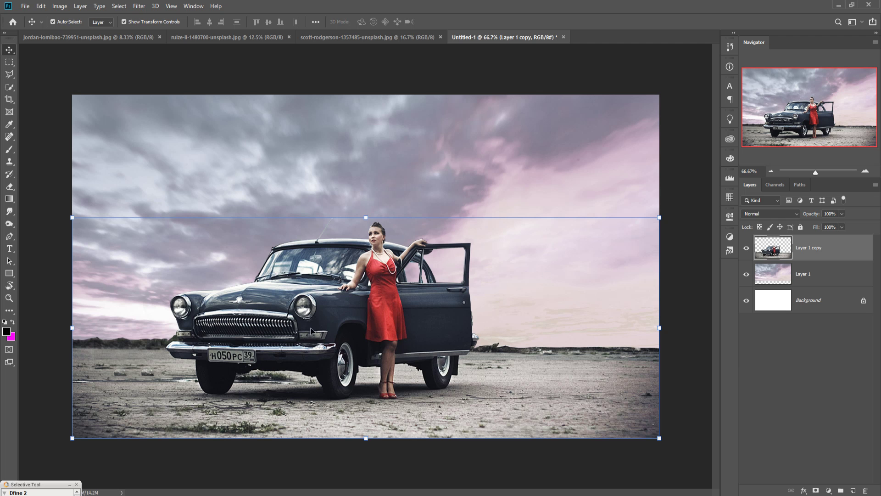
- Select the skyscraper in the building photo using Select Subject, replacing the initial Quick Selection
click(338, 37)
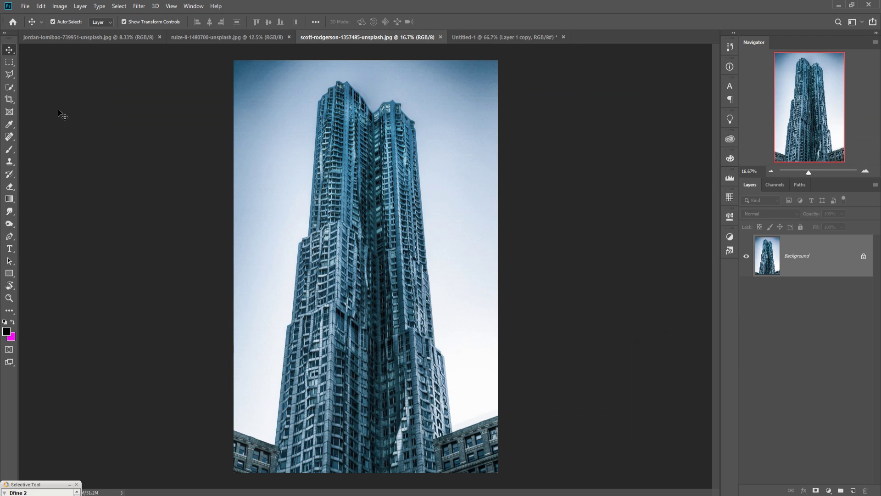
click(9, 89)
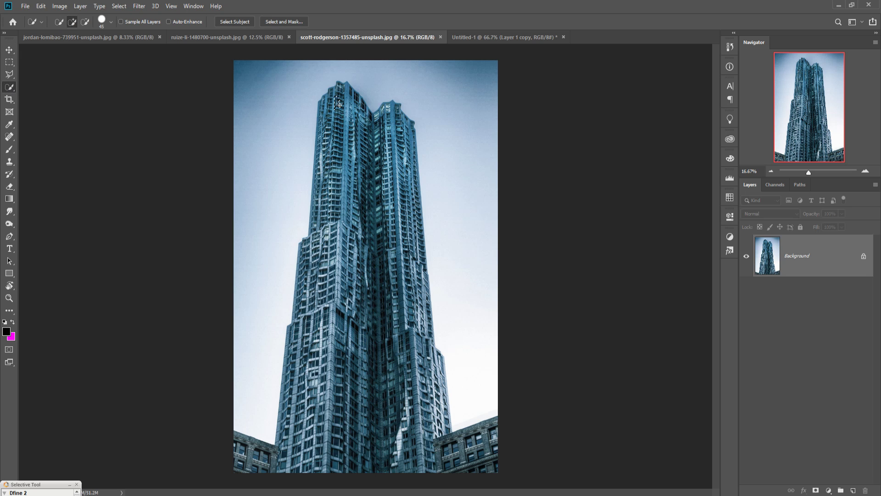
mouse_move(338, 107)
mouse_down()
mouse_move(368, 285)
mouse_move(356, 112)
mouse_up()
click(235, 22)
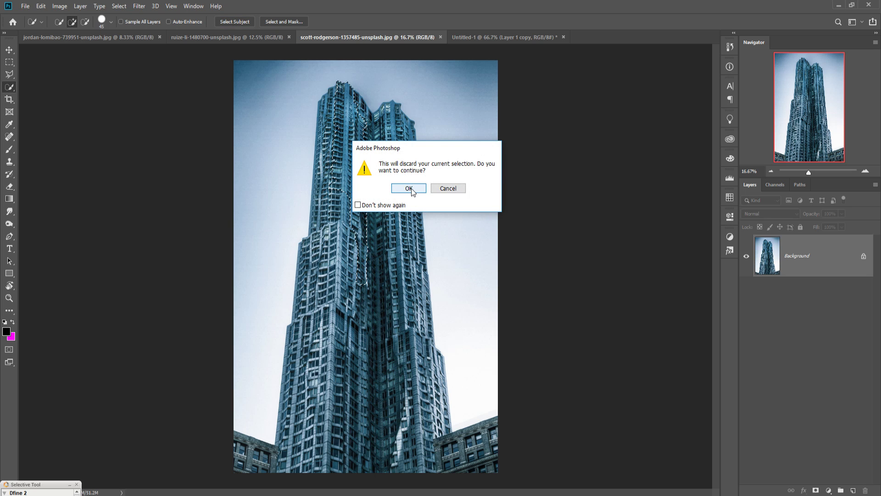
click(411, 188)
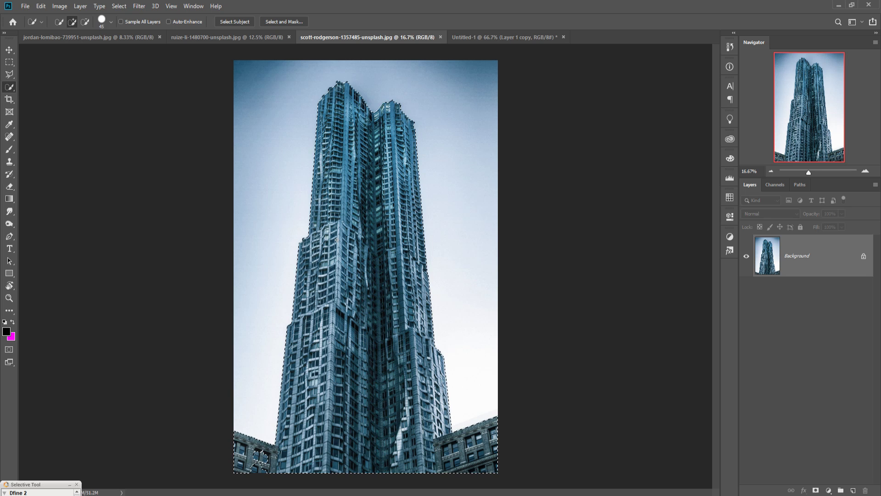
- Copy the selected skyscraper into the car composite as a new layer and minimize the building photo
key(v)
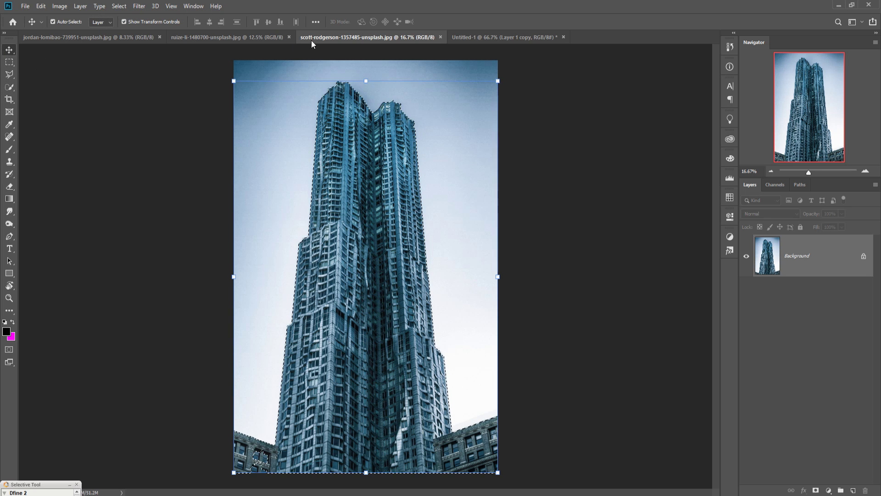
drag(342, 39, 532, 71)
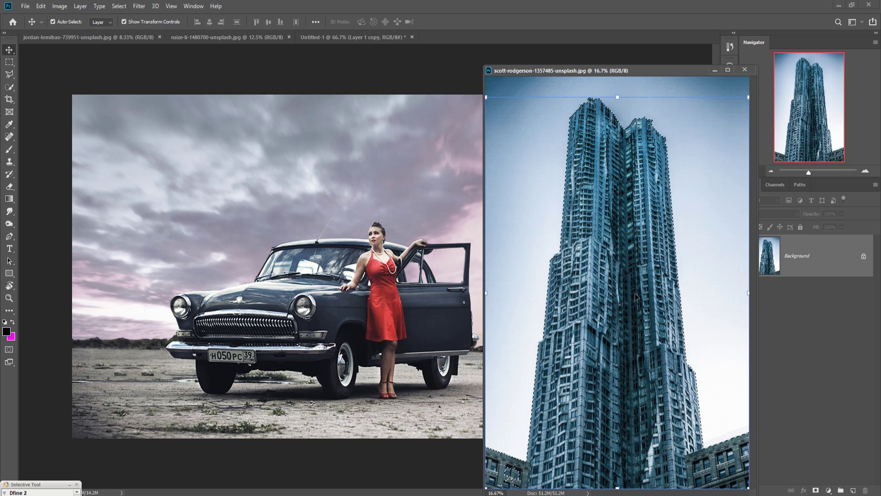
drag(636, 297, 322, 267)
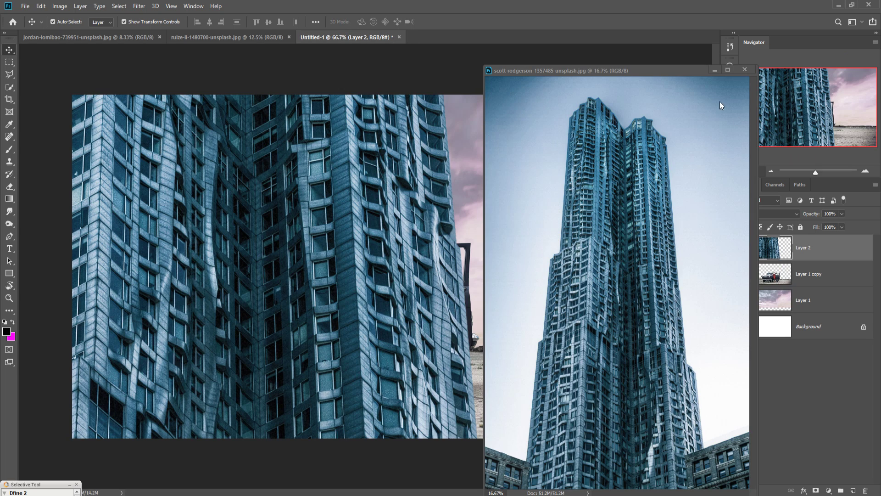
click(715, 70)
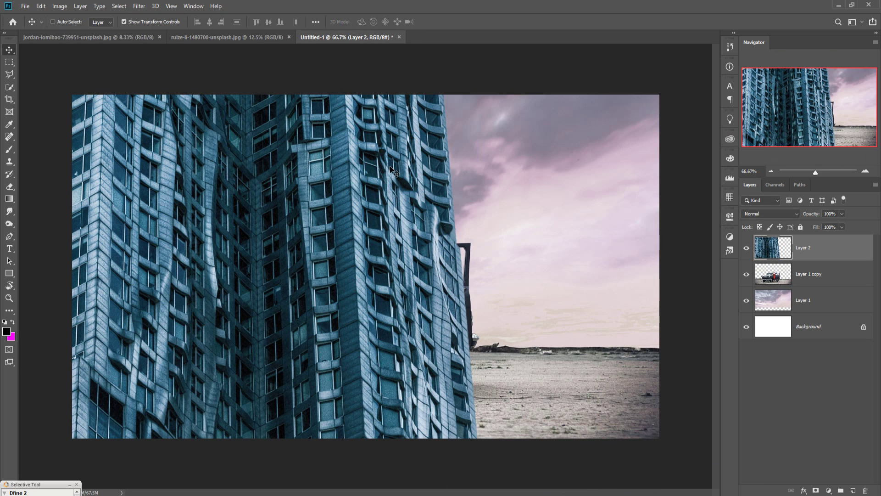
- Scale the skyscraper layer down proportionally to about 16.4% and place it near the left edge of the canvas
key(ctrl+minus)
key(ctrl+minus)
key(ctrl+minus)
key(ctrl+minus)
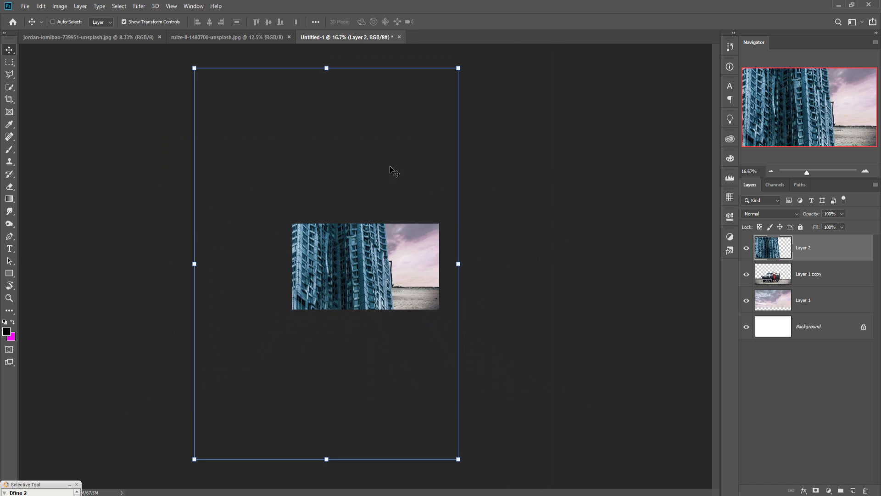
drag(460, 74, 249, 404)
drag(231, 415, 329, 254)
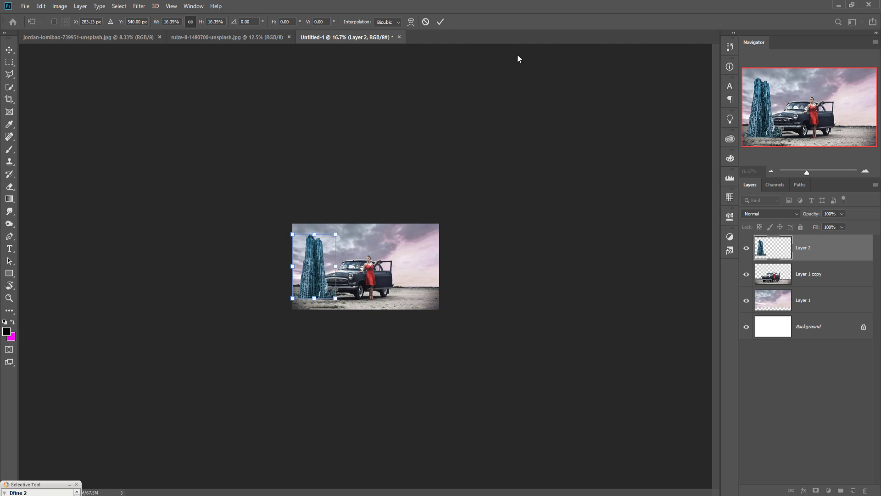
click(440, 22)
- Place the skyscraper layer beneath the car layer, enlarge it to about 105%, and tilt it about -6.3 degrees
drag(824, 258, 833, 289)
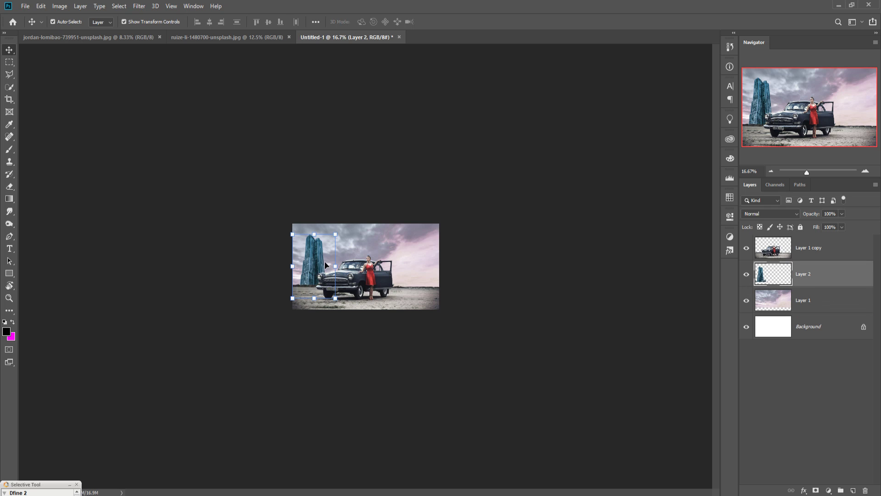
drag(325, 265, 341, 232)
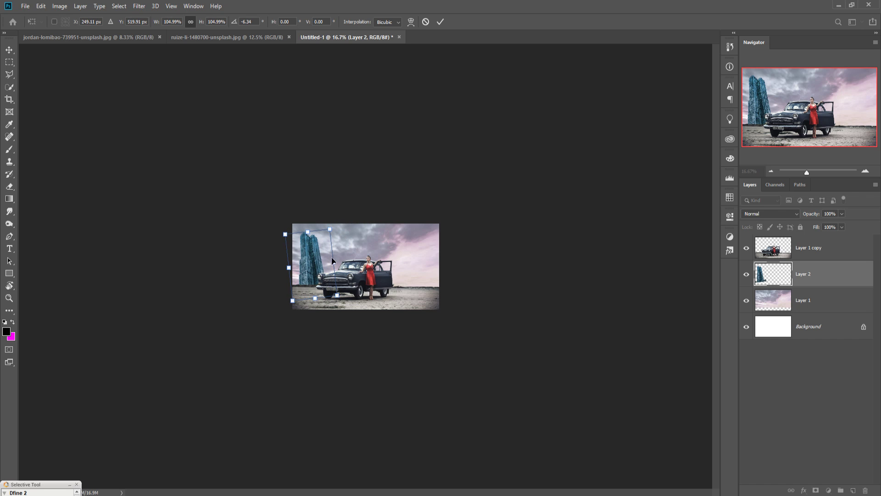
click(441, 23)
- Duplicate the skyscraper layer and place a smaller, upright copy on the horizon near the canvas's right edge
right_click(809, 266)
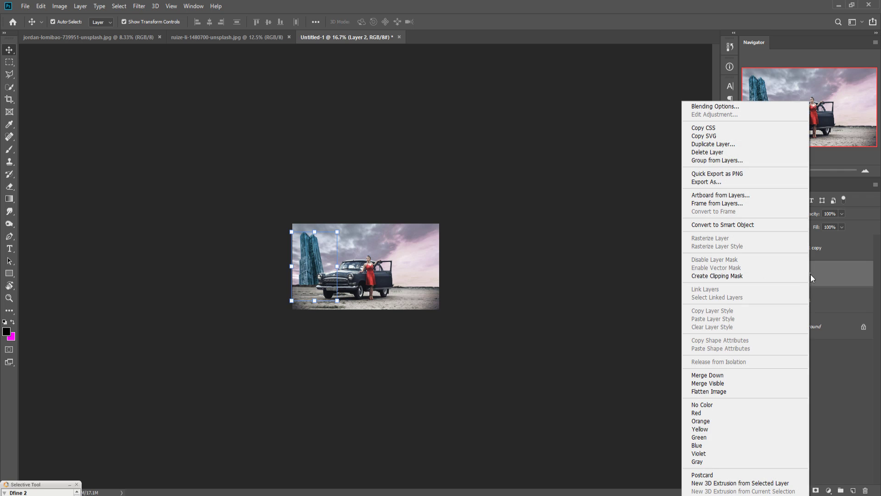
click(707, 154)
click(520, 144)
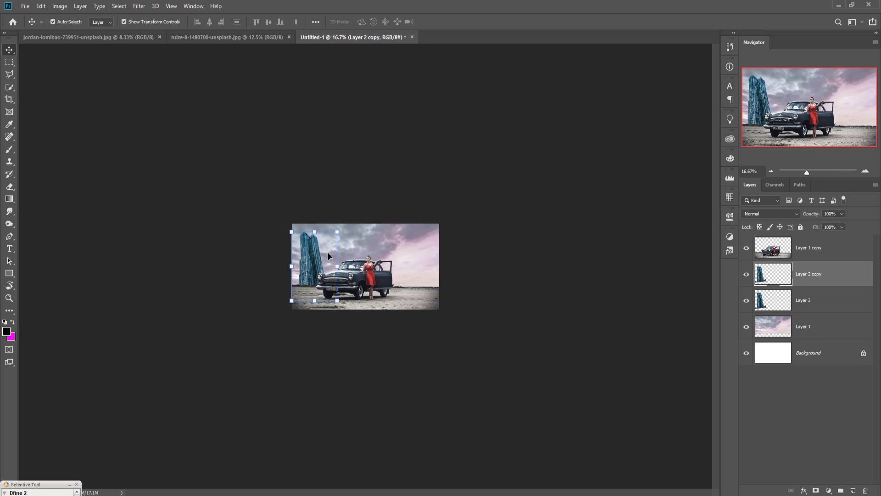
drag(316, 259, 436, 255)
drag(398, 281, 432, 272)
drag(462, 247, 425, 275)
click(439, 23)
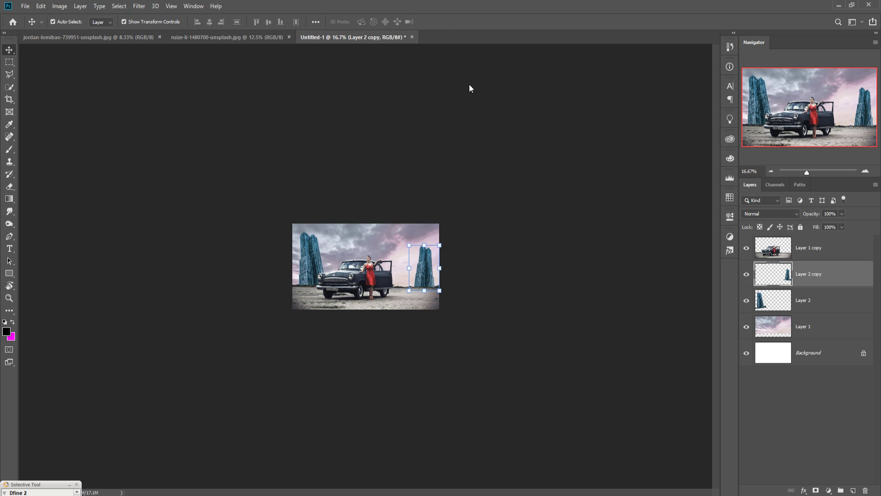
- Duplicate the right skyscraper, scale the copy to about 64%, and place it on the horizon beside the open car door
right_click(823, 280)
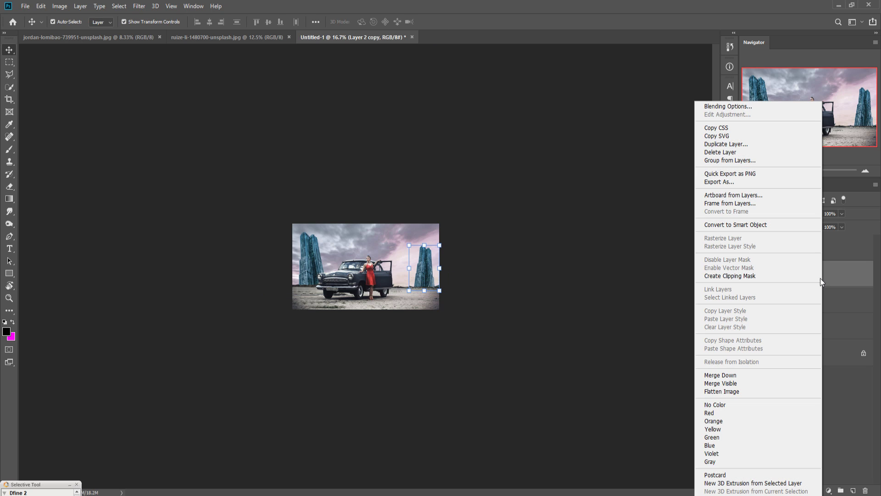
click(812, 144)
click(516, 141)
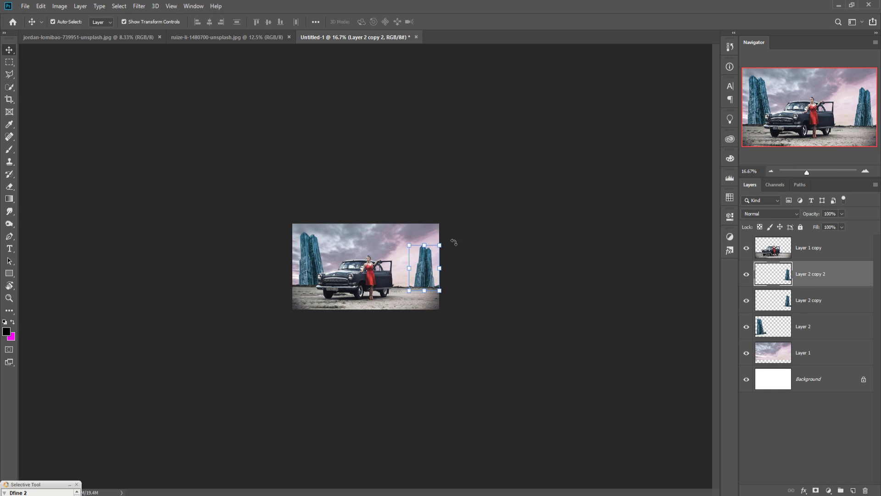
drag(431, 270, 403, 282)
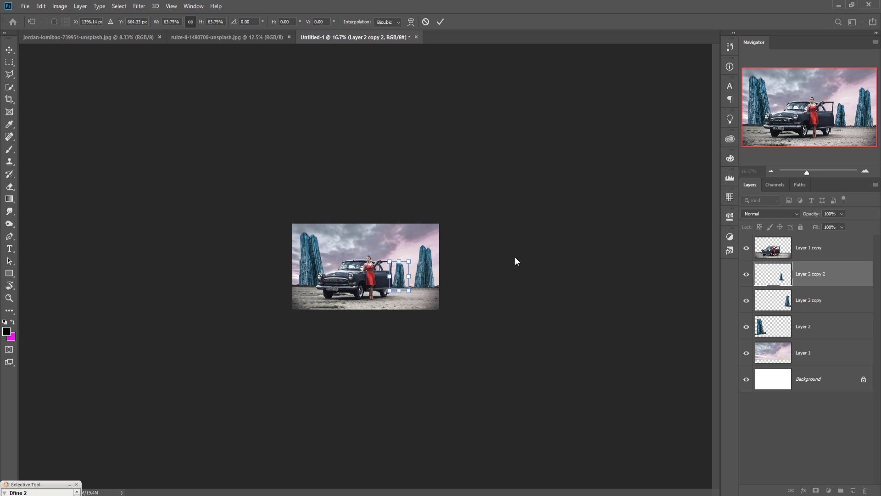
click(440, 22)
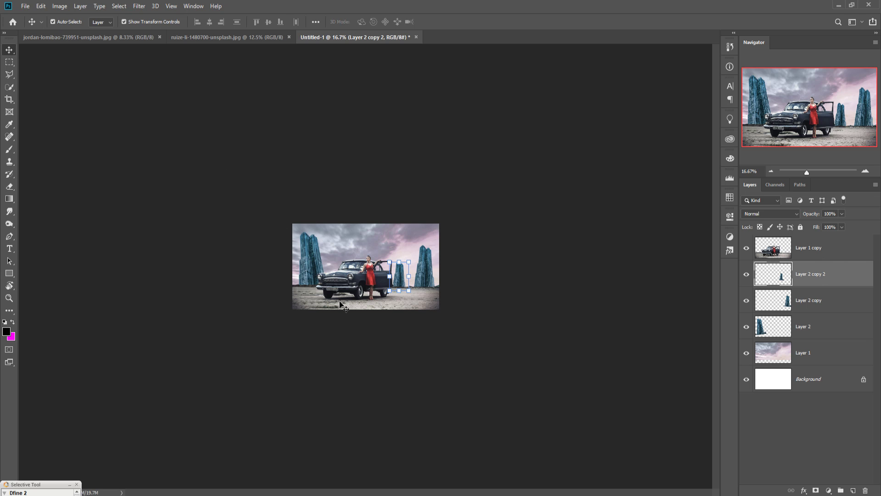
- Select the full-width band from just above the waterline to above the seabed in the underwater photo with the Rectangular Marquee
click(850, 254)
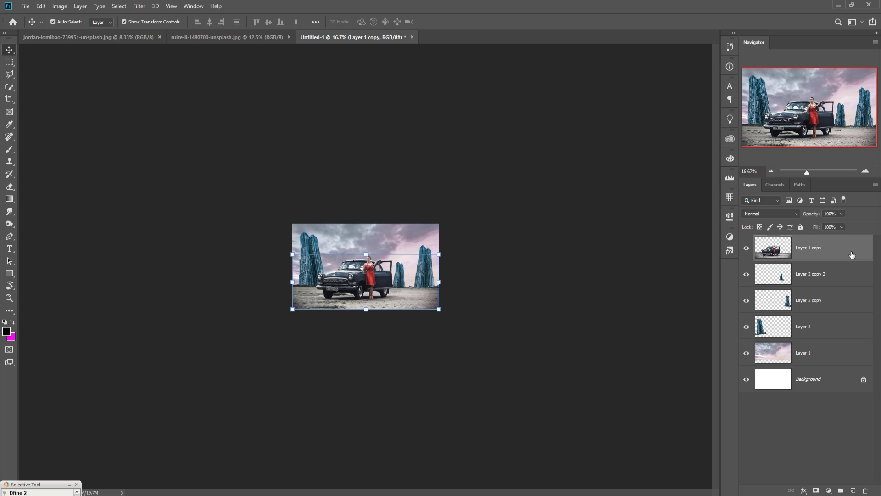
key(ctrl+plus)
key(ctrl+plus)
key(ctrl+plus)
key(ctrl+plus)
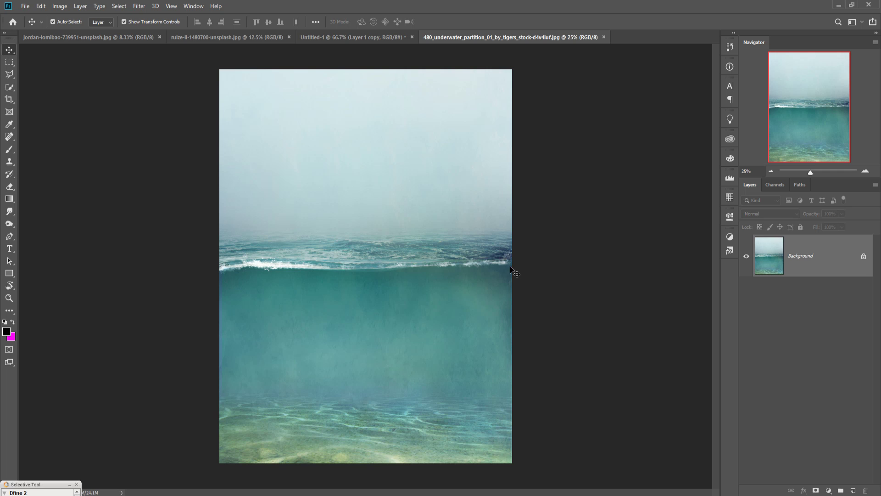
click(9, 62)
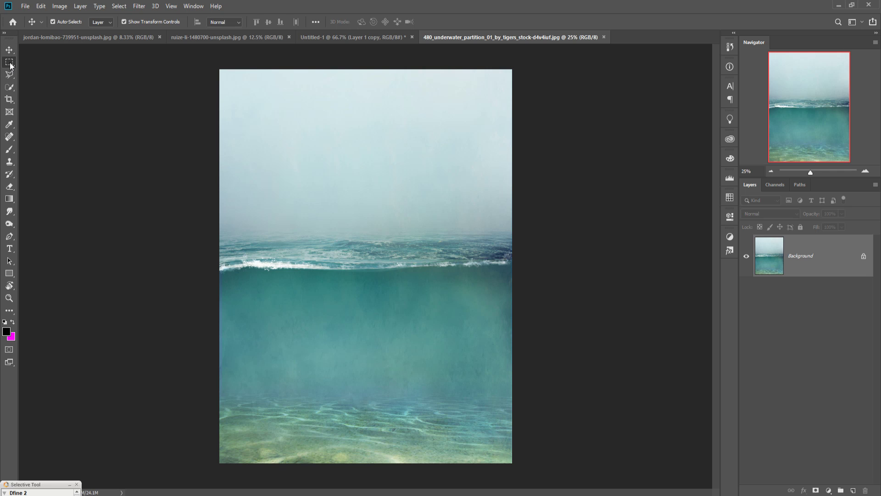
click(46, 63)
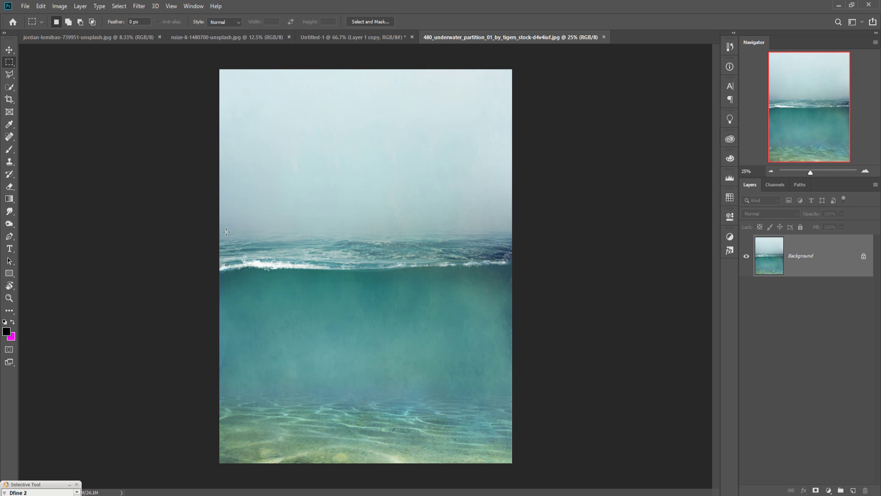
drag(223, 230, 577, 394)
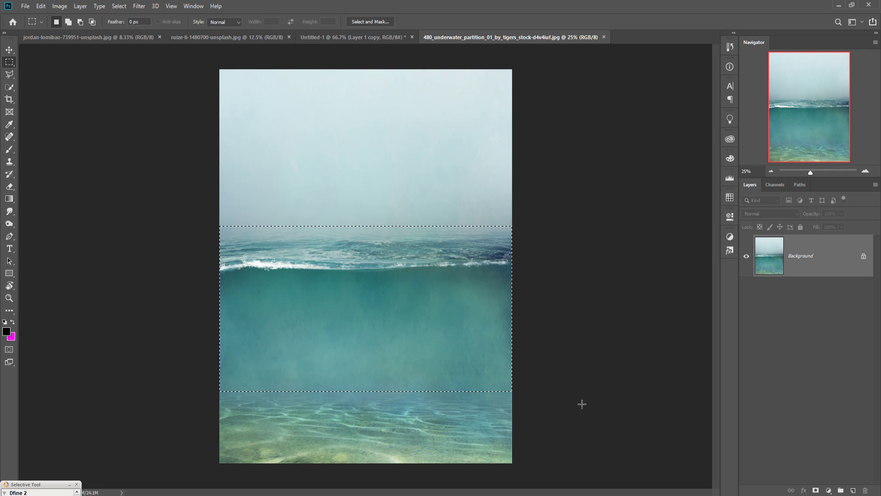
- Copy the selected water band into the composite above the car layer and shift it down and left to expose its upper-right corner
click(7, 51)
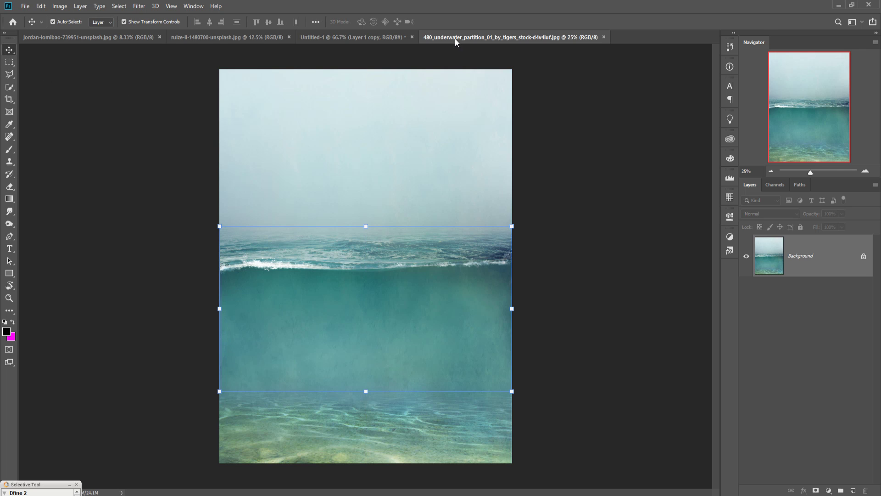
drag(456, 42, 458, 72)
drag(558, 318, 359, 326)
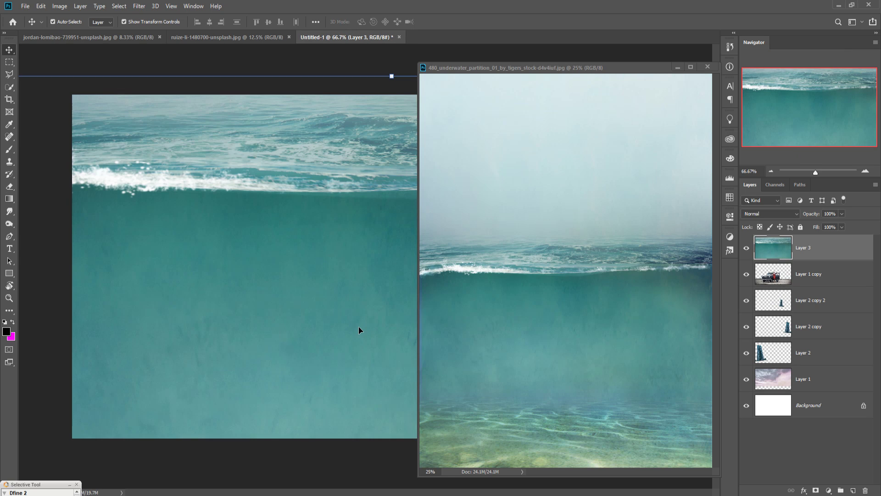
click(678, 67)
drag(549, 138, 486, 203)
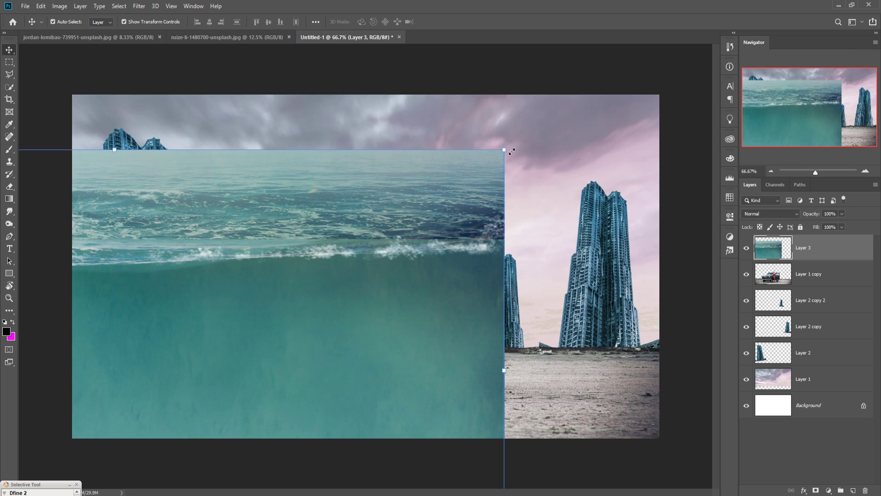
- Scale the water layer to about 55%, then stretch its width to about 75% so it spans the canvas from mid-car downward
drag(510, 151, 577, 298)
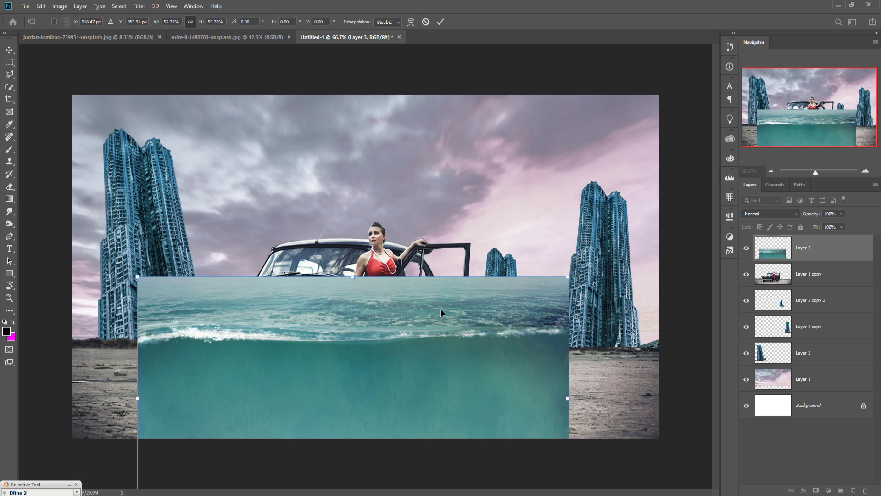
drag(441, 313, 442, 307)
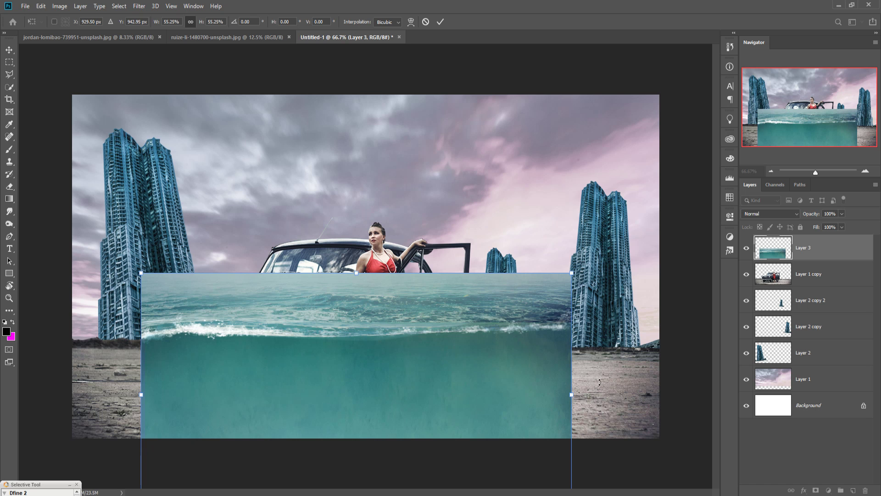
drag(574, 401, 661, 402)
drag(142, 402, 77, 404)
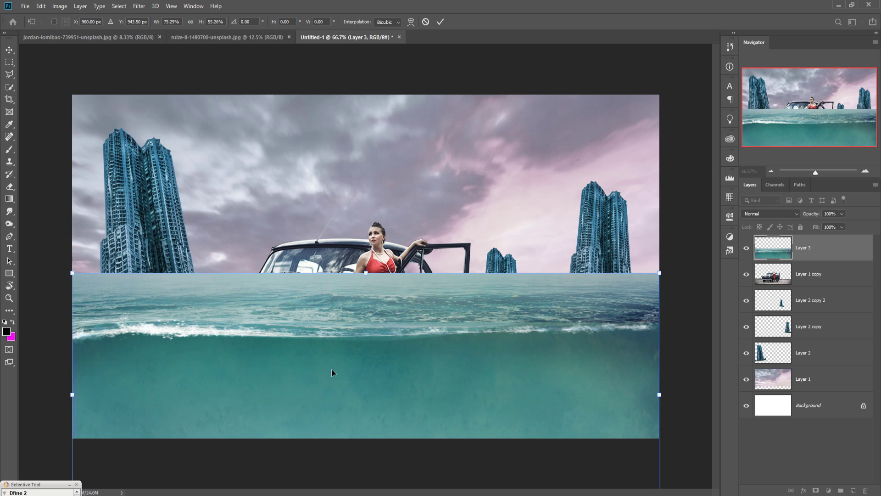
key(Return)
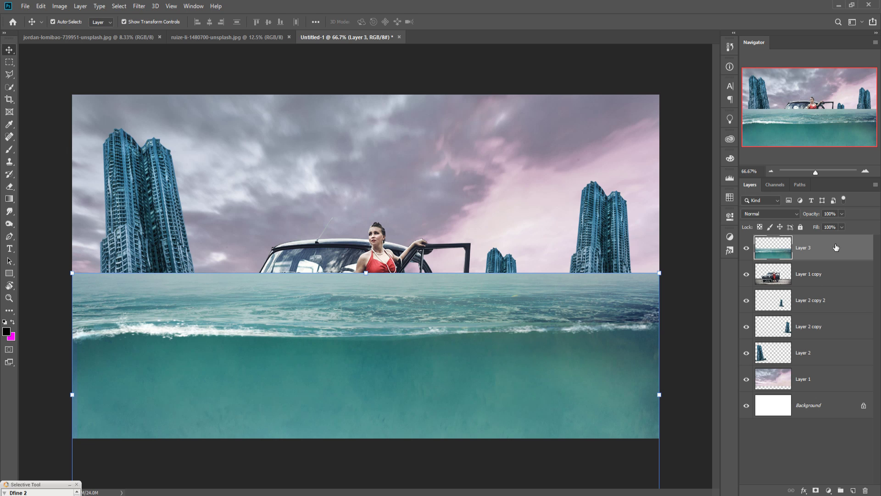
- Duplicate the water layer and hide the copy, keeping the original water layer selected
right_click(831, 247)
click(735, 145)
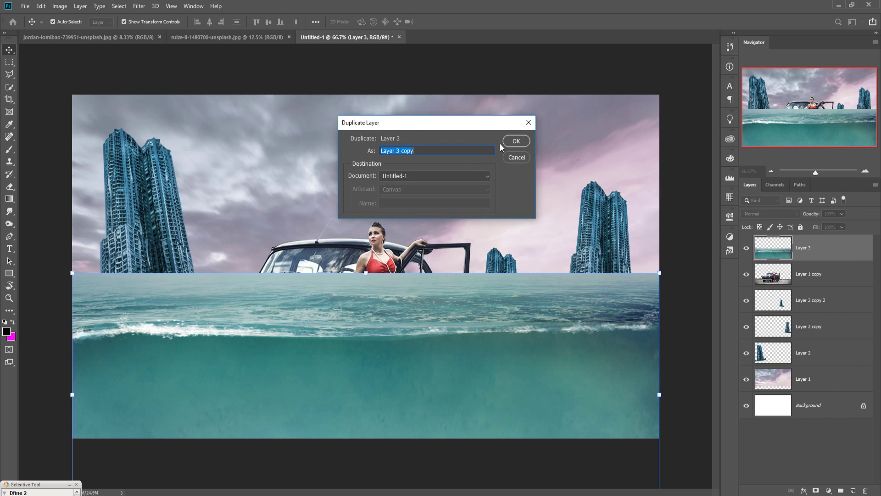
click(515, 142)
click(822, 281)
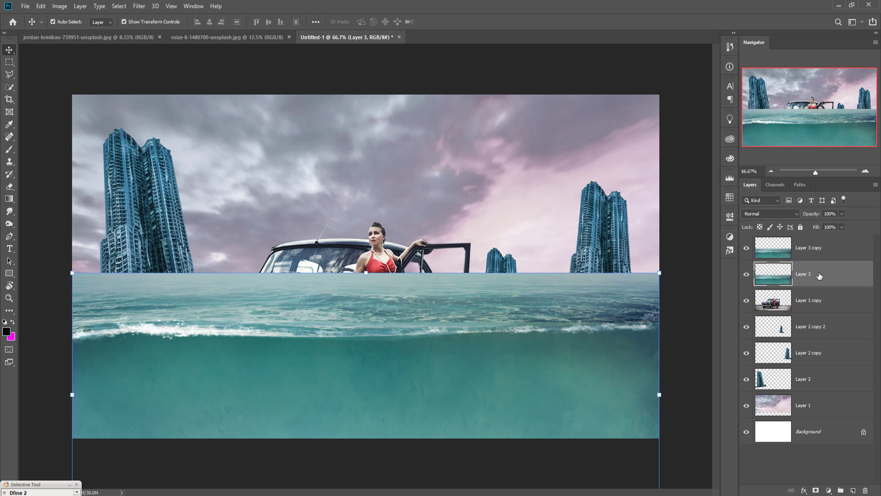
click(747, 249)
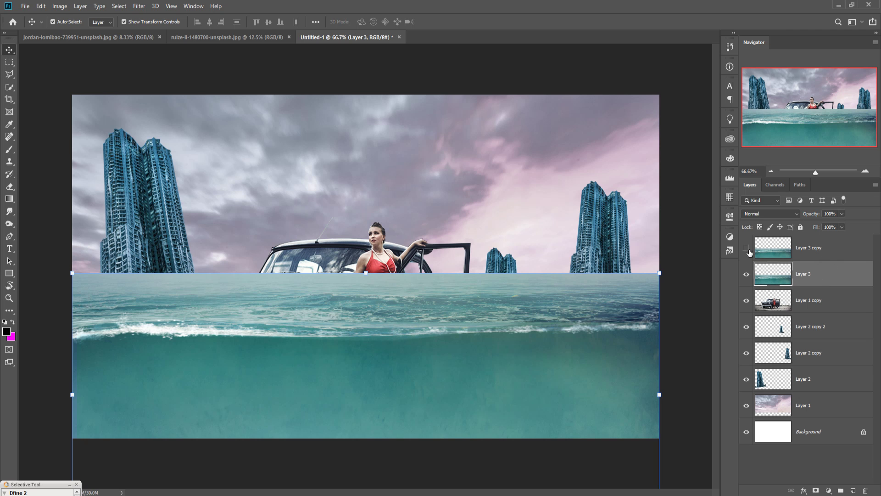
- Set the original water layer's opacity to 70% and add a layer mask to it
click(841, 214)
drag(833, 225, 830, 225)
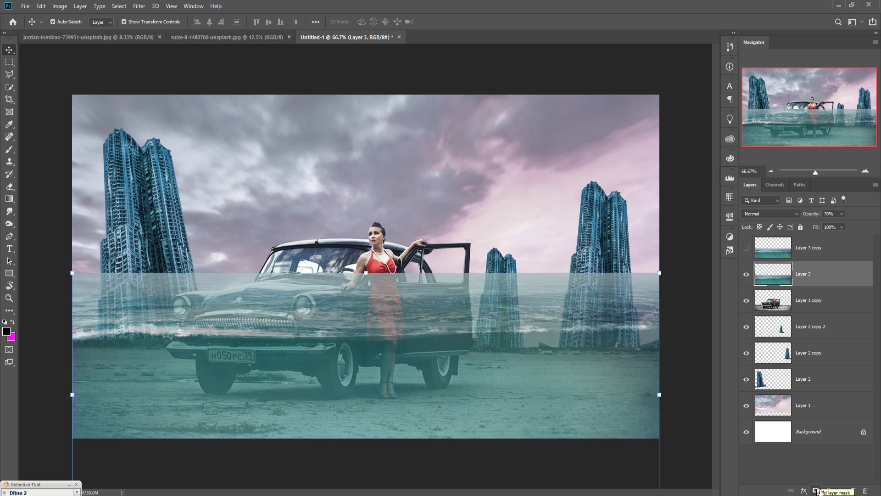
click(816, 491)
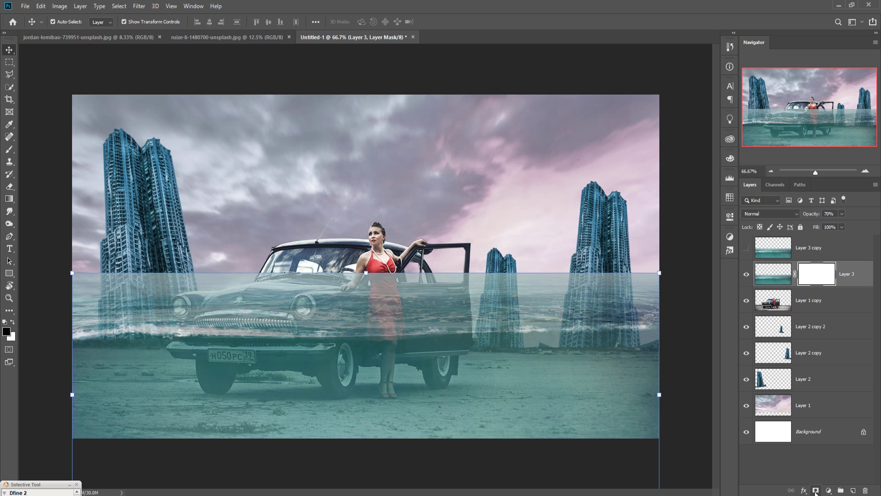
- Mask the water's hard upper edge with one straight stroke of a soft 150 px black brush across the full canvas width
click(9, 149)
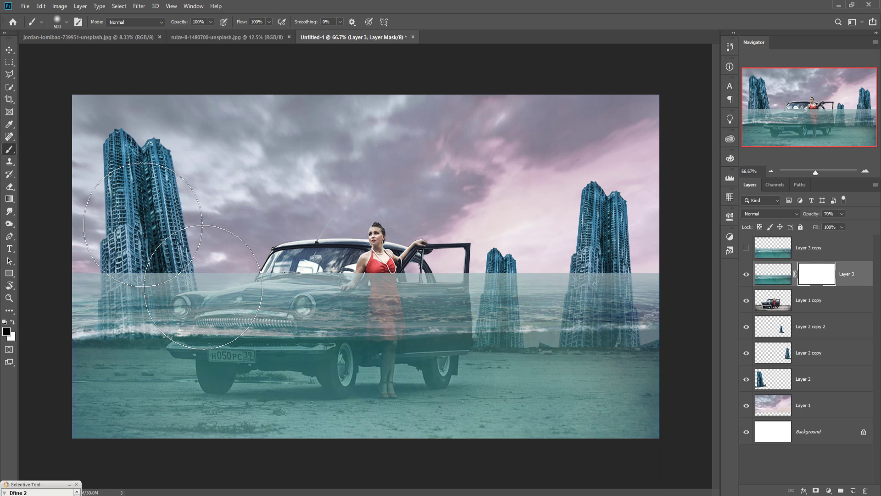
key(bracketleft)
key(bracketleft)
key(bracketleft)
key(bracketleft)
key(bracketleft)
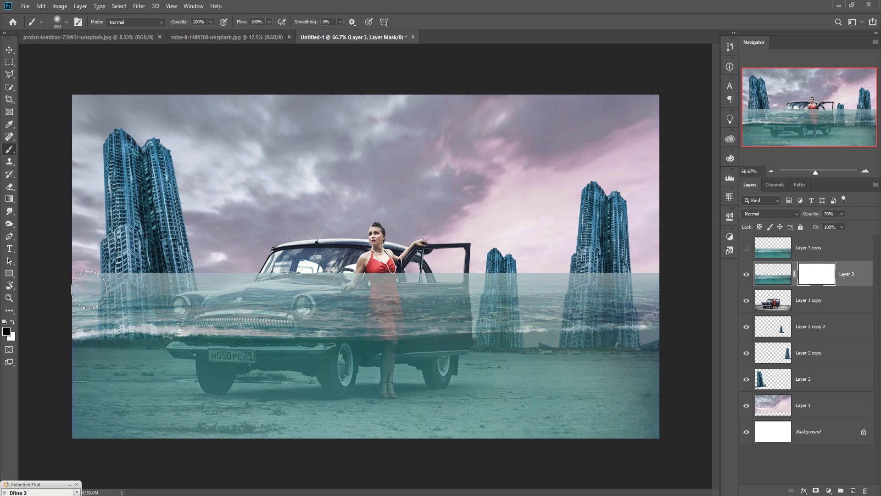
shift+click(675, 287)
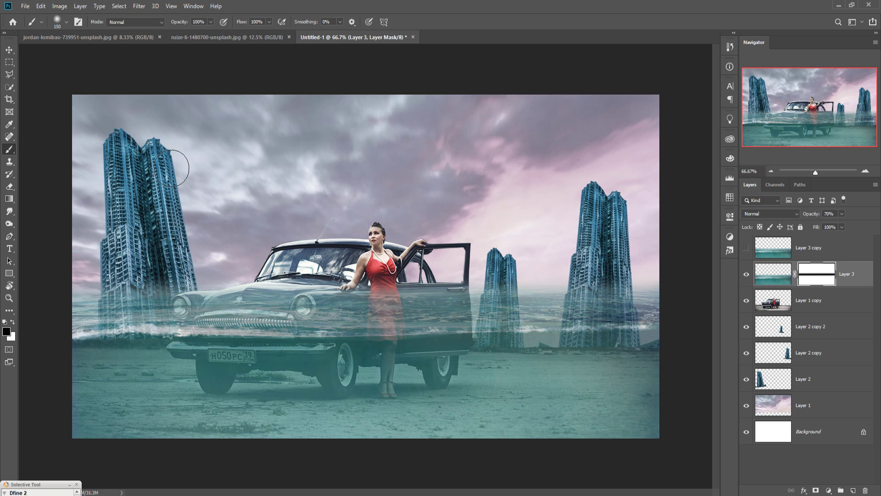
click(9, 49)
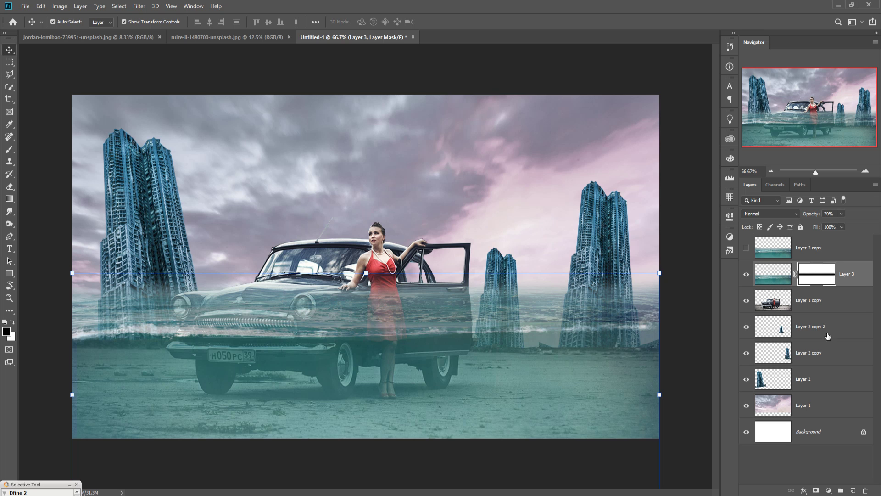
- Mask the water off the car's hood, headlights, door and the woman's dress with a brush down to 40 px, and restore layer opacity to 100%
click(9, 149)
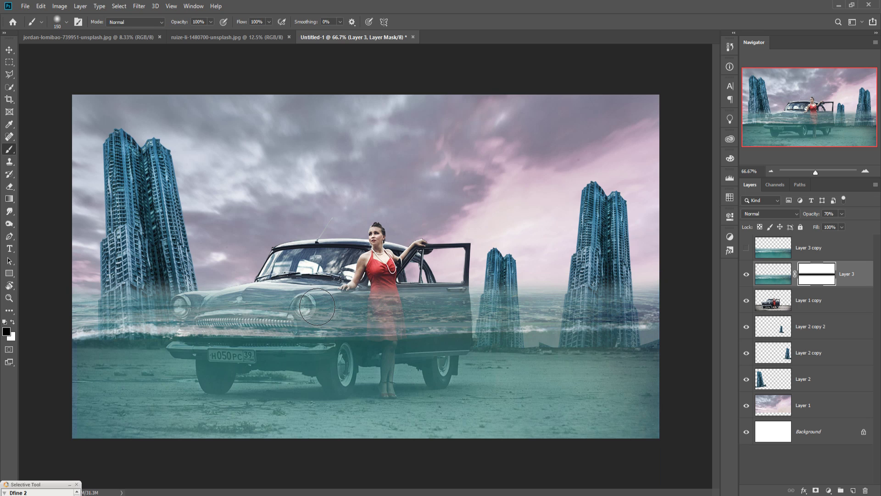
key(bracketleft)
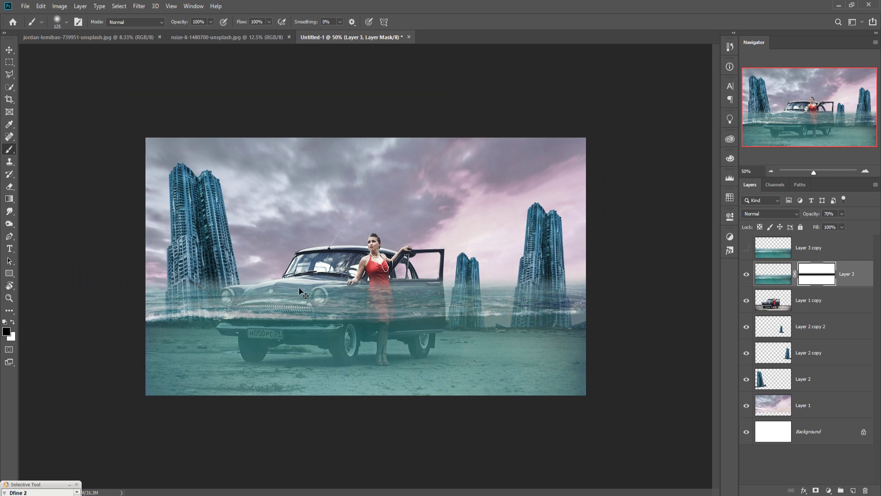
key(ctrl+plus)
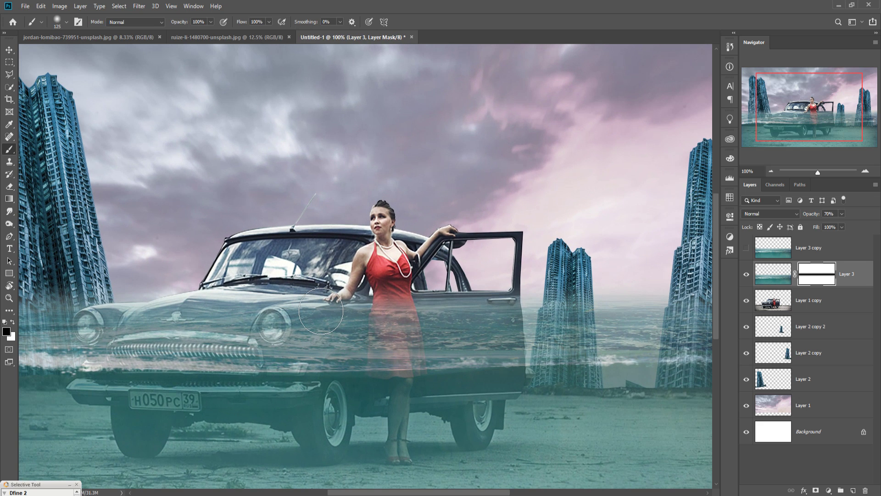
key(bracketleft)
mouse_move(203, 312)
mouse_down()
mouse_move(138, 307)
mouse_move(113, 327)
mouse_move(108, 322)
mouse_up()
key(bracketleft)
key(bracketleft)
key(bracketleft)
key(bracketleft)
mouse_move(102, 316)
mouse_down()
mouse_move(88, 325)
mouse_move(252, 302)
mouse_move(282, 305)
mouse_move(172, 315)
mouse_move(271, 321)
mouse_move(175, 322)
mouse_move(212, 330)
mouse_move(314, 329)
mouse_move(89, 333)
mouse_move(521, 309)
mouse_move(522, 333)
mouse_move(319, 329)
mouse_move(495, 324)
mouse_move(506, 320)
mouse_move(373, 321)
mouse_move(509, 323)
mouse_up()
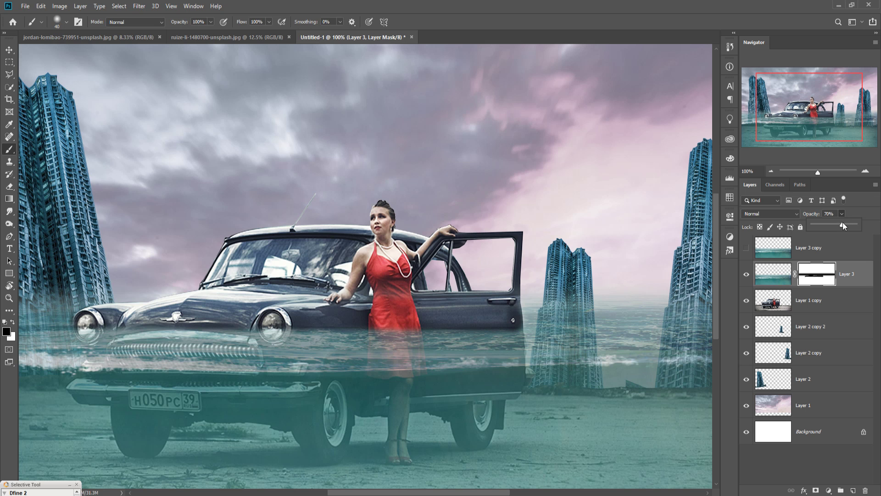
drag(846, 224, 868, 225)
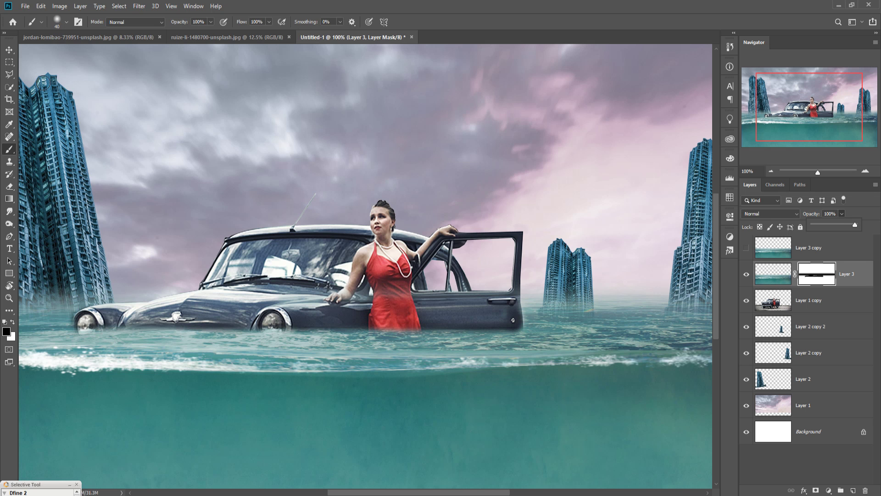
key(v)
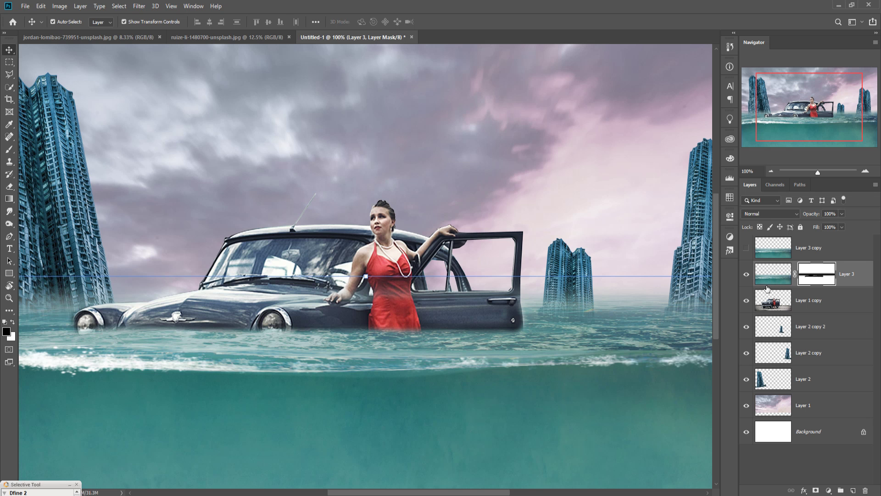
- Soften the waterline along the car's front and the woman's dress on the mask with an 80 px brush at 31% opacity
click(9, 149)
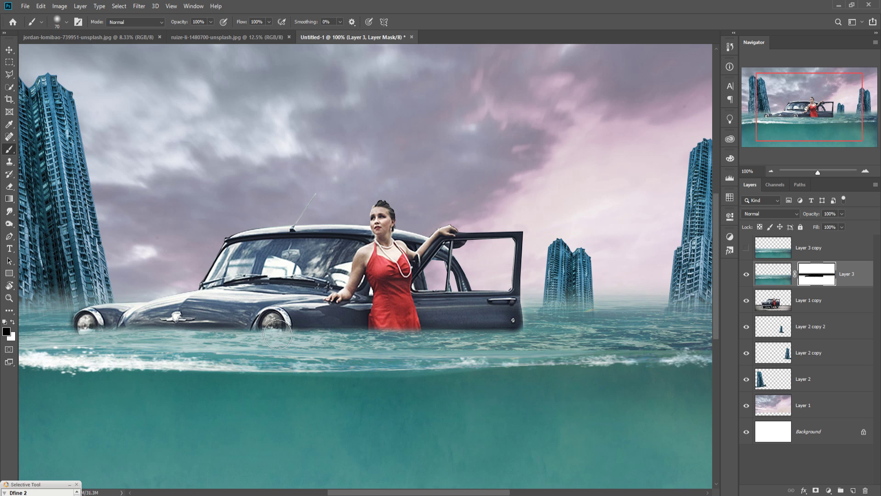
click(209, 25)
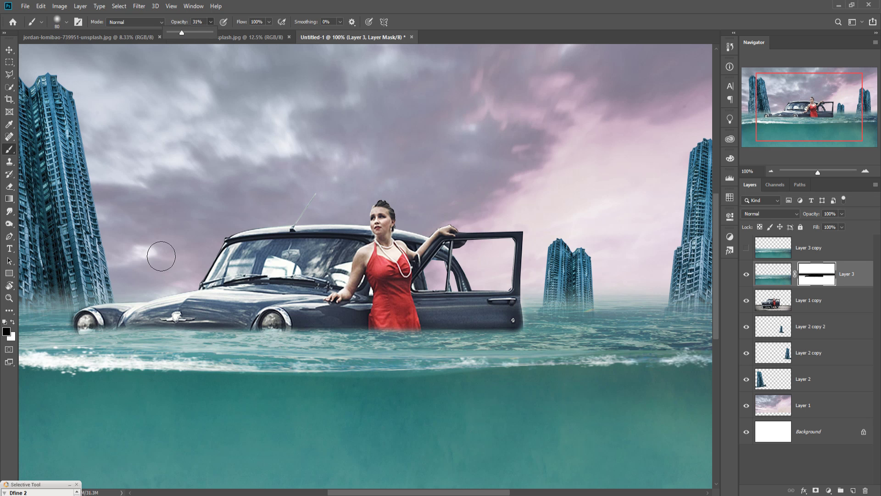
click(130, 339)
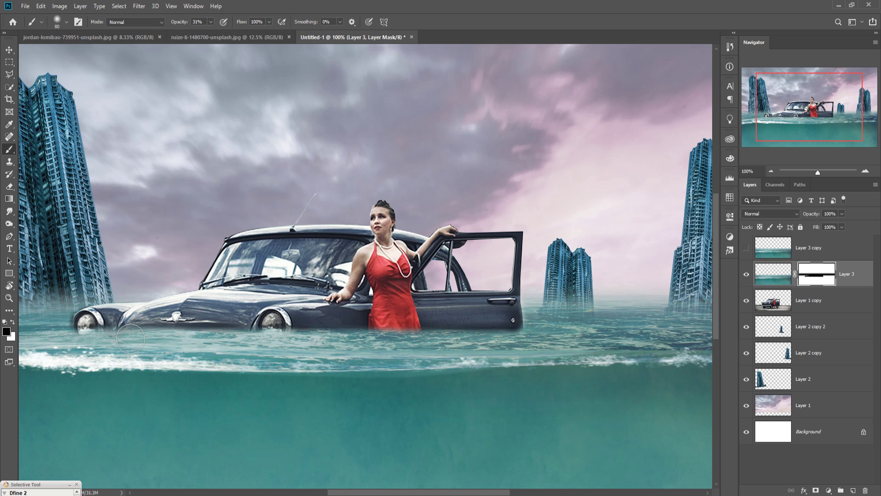
mouse_move(143, 337)
mouse_down()
mouse_move(513, 338)
mouse_move(377, 342)
mouse_move(352, 338)
mouse_move(357, 332)
mouse_move(362, 338)
mouse_move(122, 343)
mouse_move(269, 336)
mouse_up()
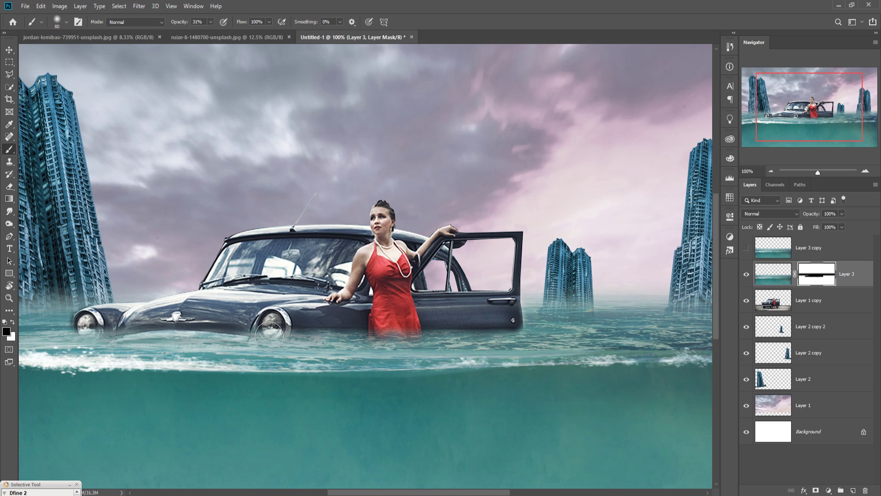
click(9, 49)
key(ctrl+minus)
key(ctrl+minus)
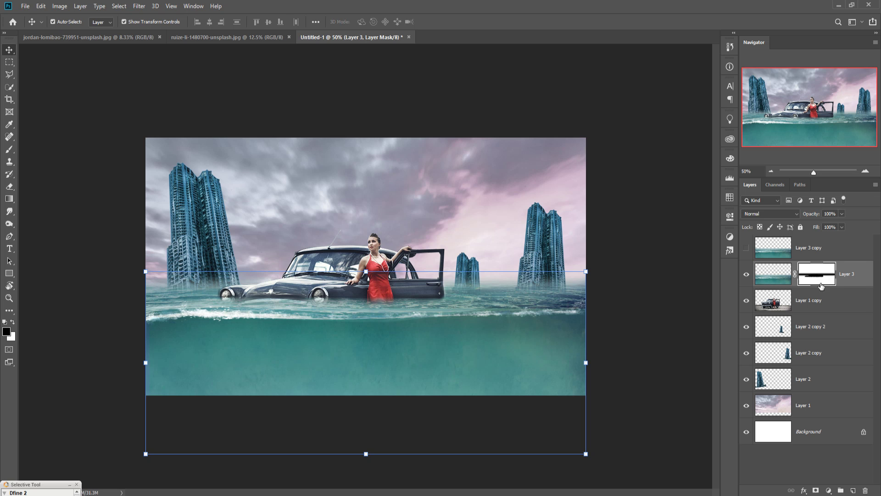
- Mask out a band of water just below the foaming wave across the full canvas width with an 80 px brush at 100% opacity
click(10, 150)
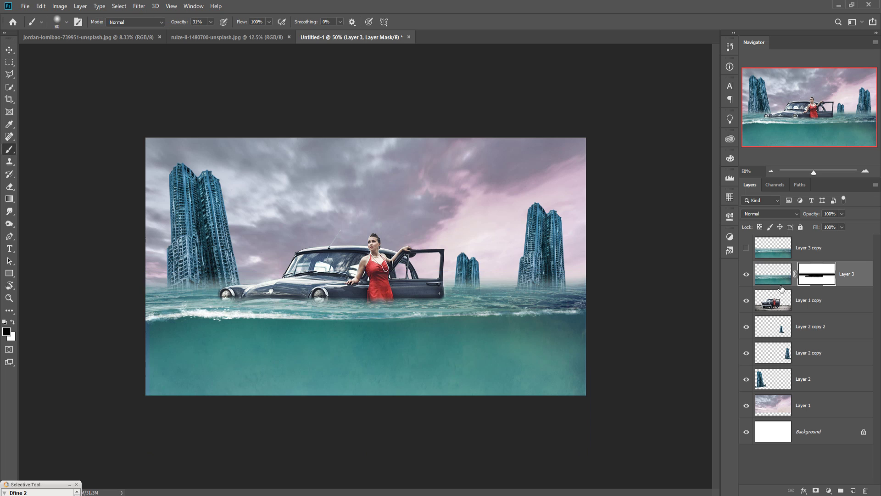
drag(209, 32, 258, 38)
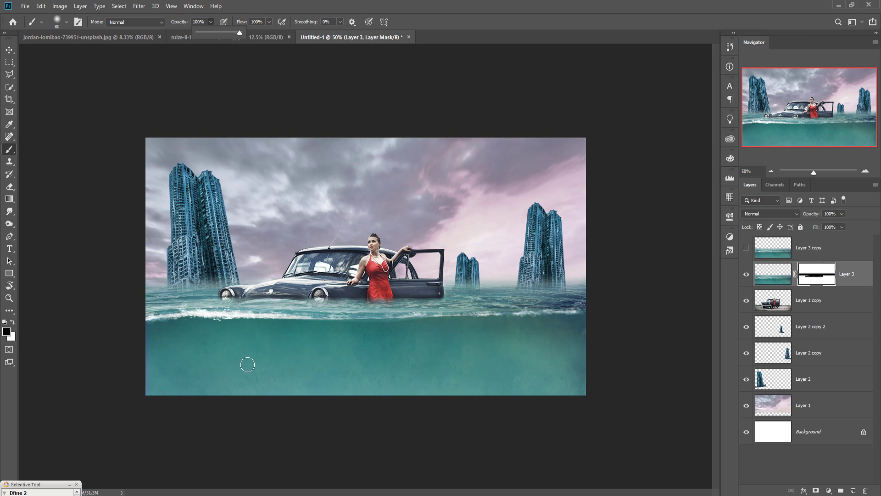
key(ctrl+plus)
key(ctrl+plus)
key(ctrl+plus)
key(ctrl+plus)
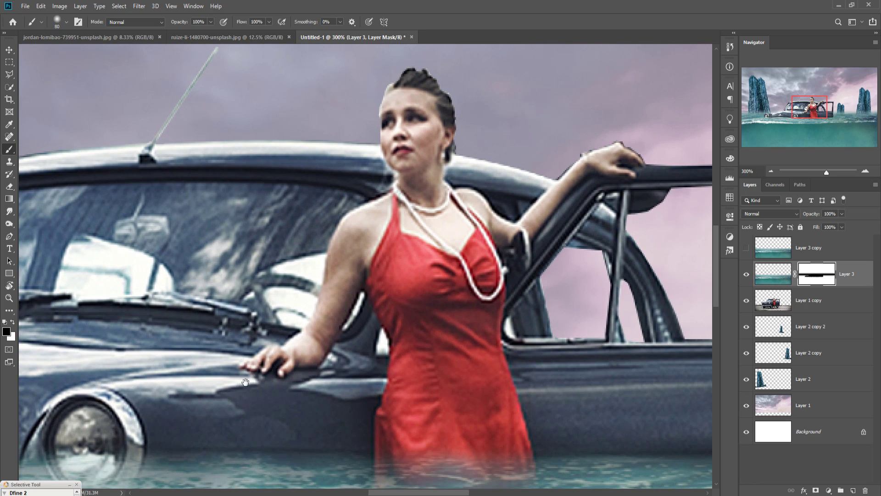
drag(258, 395, 546, 271)
drag(138, 333, 701, 317)
scroll(520, 373, right, 5)
drag(285, 354, 629, 344)
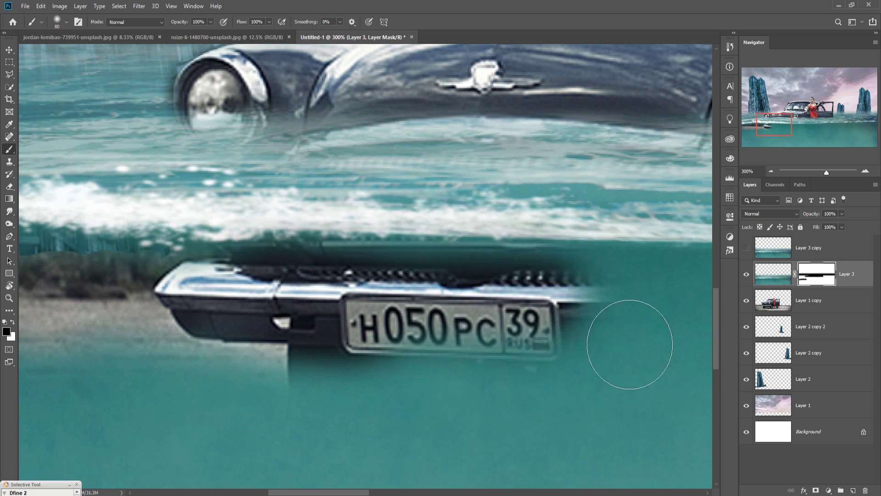
scroll(629, 344, right, 5)
mouse_move(175, 322)
mouse_down()
mouse_move(469, 383)
mouse_move(378, 350)
mouse_move(683, 335)
mouse_up()
scroll(683, 335, right, 4)
mouse_move(477, 322)
mouse_down()
mouse_move(541, 374)
mouse_move(330, 311)
mouse_move(651, 348)
mouse_up()
scroll(651, 348, right, 5)
mouse_move(193, 349)
mouse_down()
mouse_move(430, 365)
mouse_move(590, 360)
mouse_up()
scroll(591, 360, right, 4)
mouse_move(294, 362)
mouse_down()
mouse_move(466, 374)
mouse_move(666, 367)
mouse_up()
scroll(666, 368, right, 4)
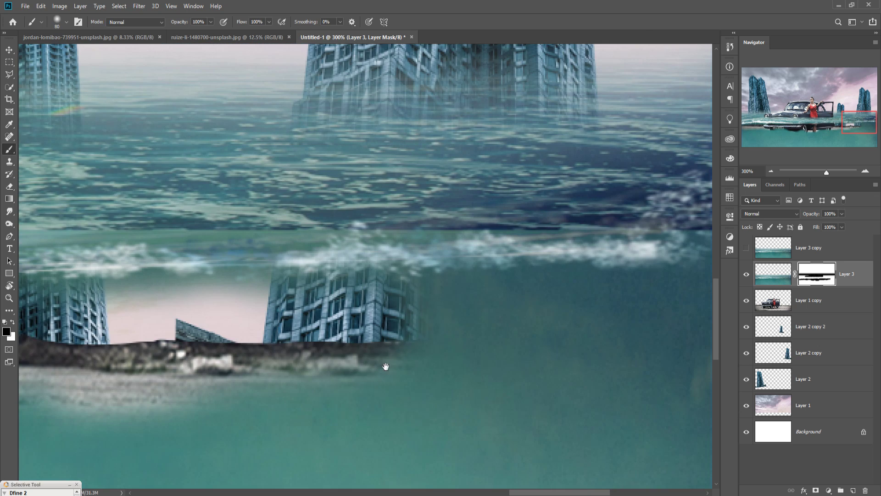
mouse_move(385, 362)
mouse_down()
mouse_move(512, 383)
mouse_move(600, 378)
mouse_up()
scroll(600, 378, right, 2)
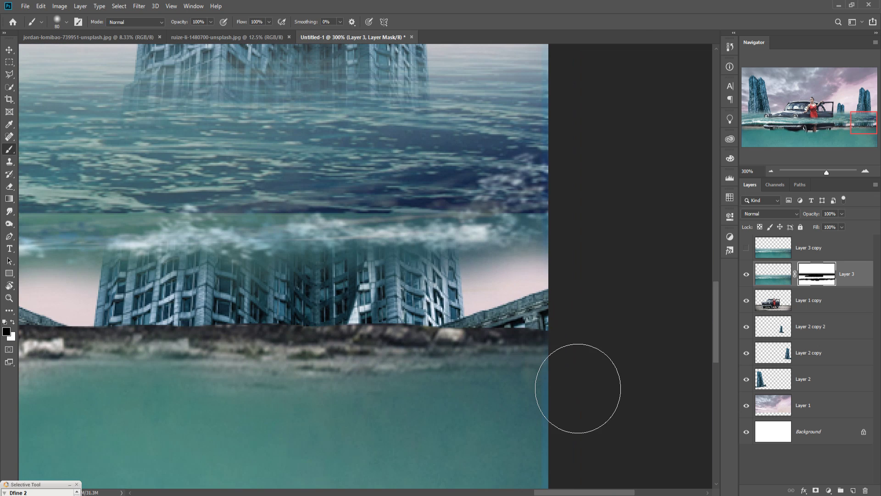
- Mask out all the remaining water below the wave with a 125 px brush, uncovering the wheels, the woman's legs and the ground
key(ctrl+minus)
key(ctrl+minus)
key(ctrl+minus)
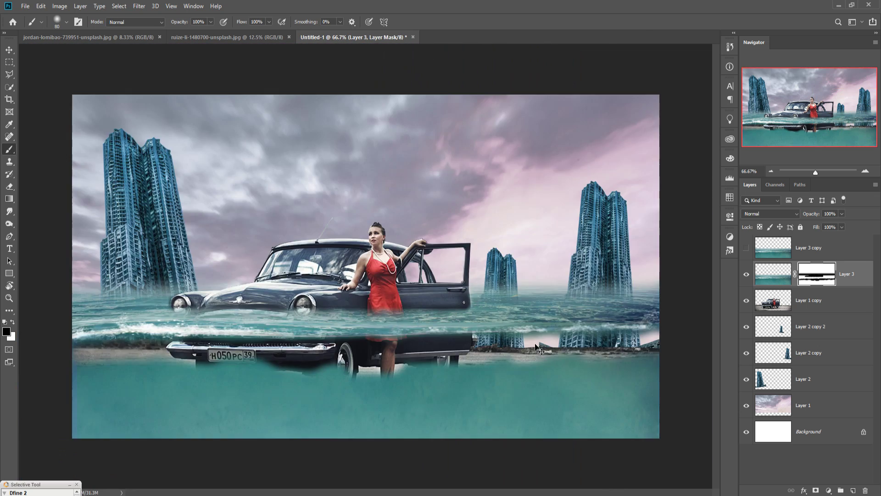
key(ctrl+minus)
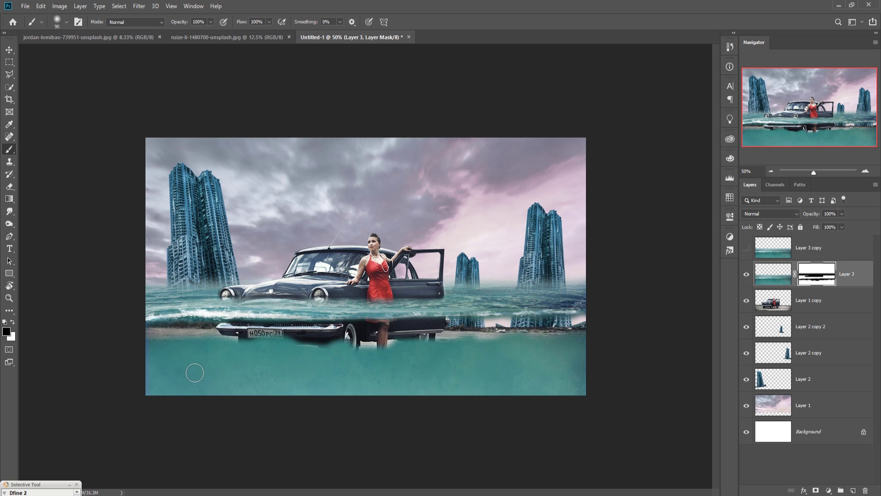
key(bracketright)
key(bracketright)
drag(125, 358, 523, 360)
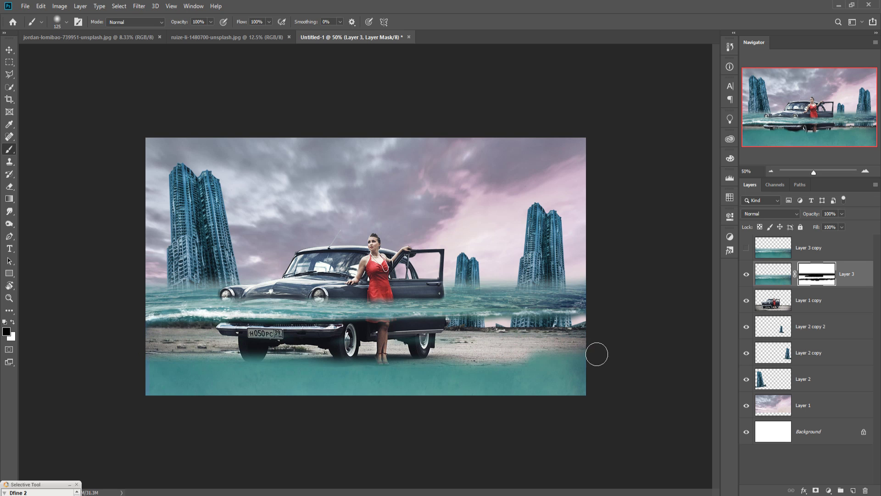
mouse_move(597, 354)
mouse_down()
mouse_move(510, 390)
mouse_move(600, 387)
mouse_move(544, 367)
mouse_move(544, 402)
mouse_move(595, 405)
mouse_move(453, 385)
mouse_move(343, 389)
mouse_move(408, 375)
mouse_move(388, 373)
mouse_move(138, 378)
mouse_move(223, 394)
mouse_move(190, 404)
mouse_move(223, 386)
mouse_move(356, 405)
mouse_move(606, 397)
mouse_up()
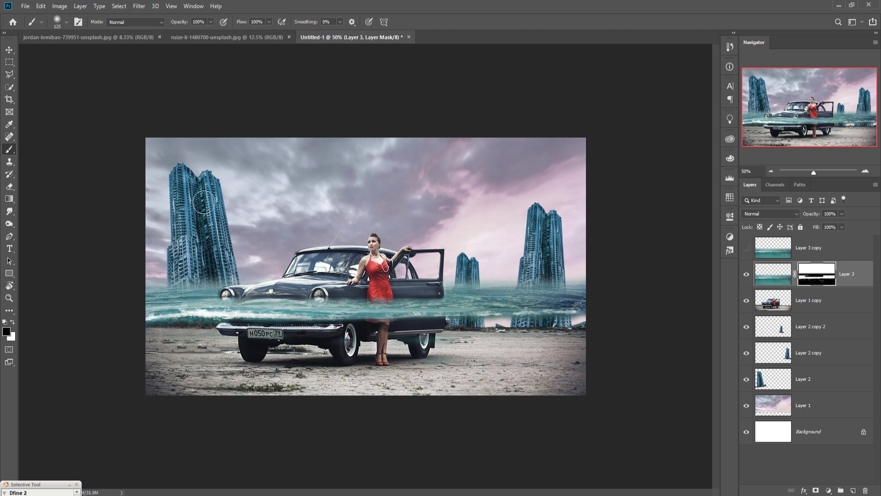
click(9, 49)
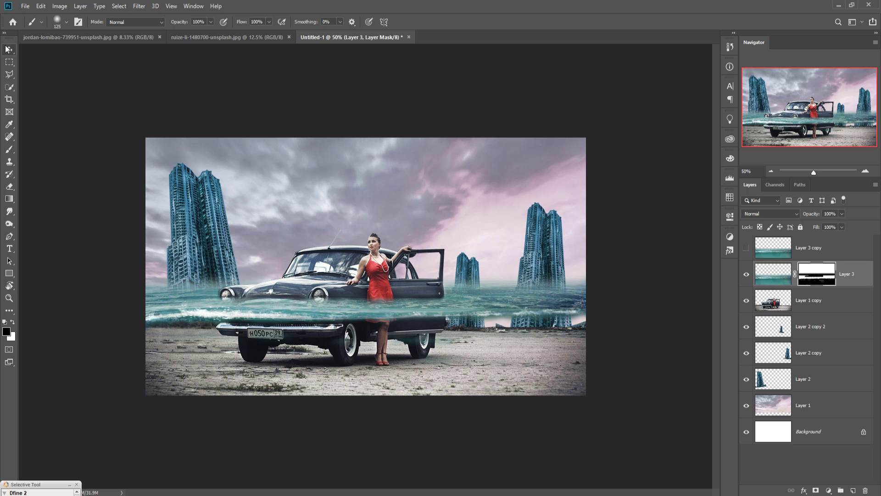
- Show the duplicate water layer, Layer 3 copy, and lower its opacity to 57%
click(746, 248)
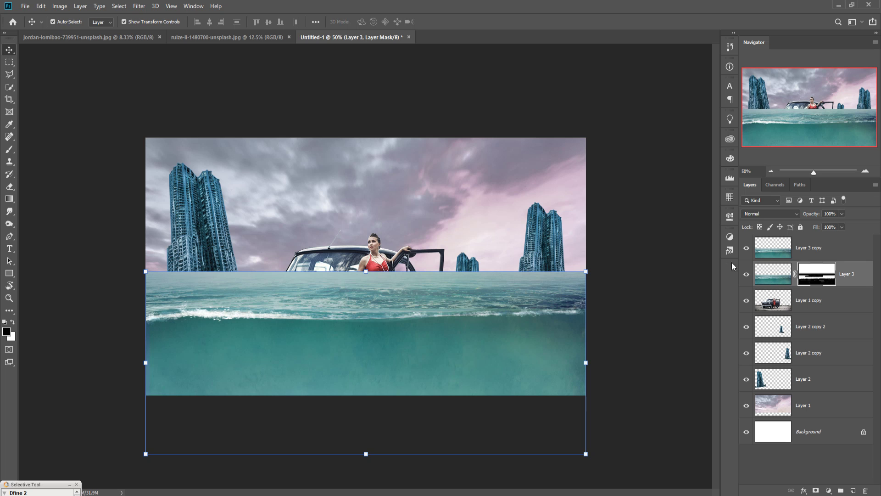
click(814, 250)
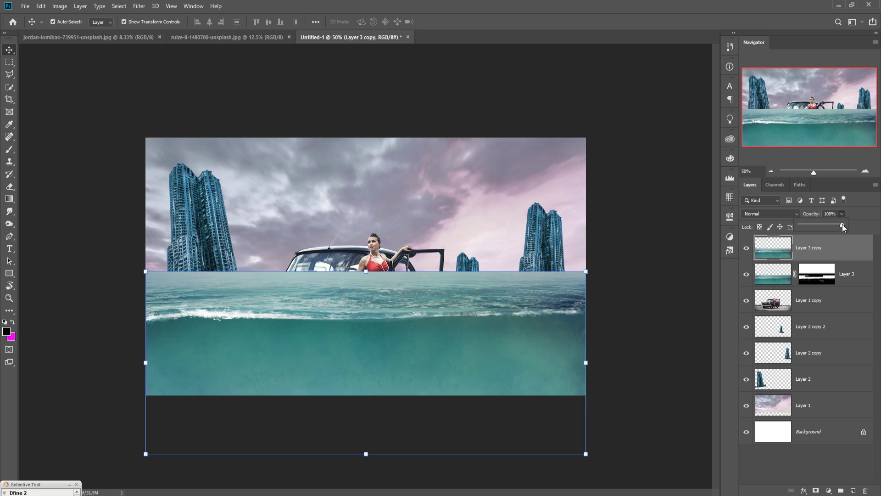
drag(829, 227, 816, 227)
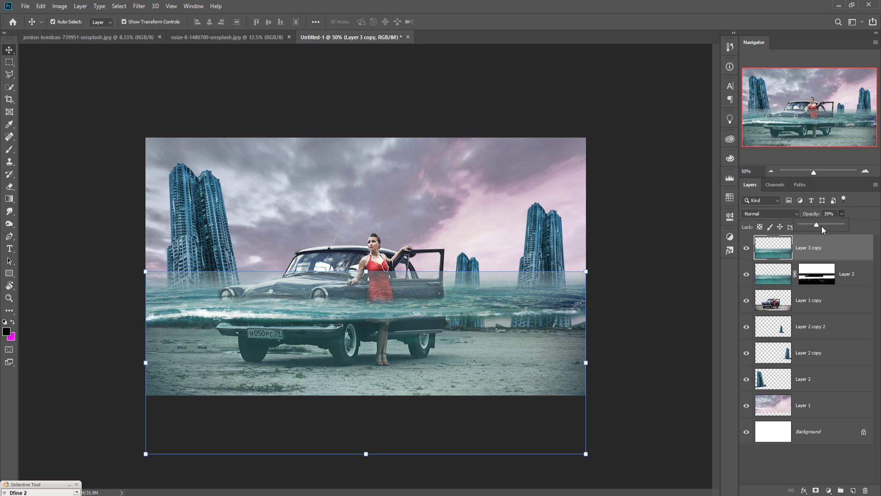
drag(819, 226, 817, 225)
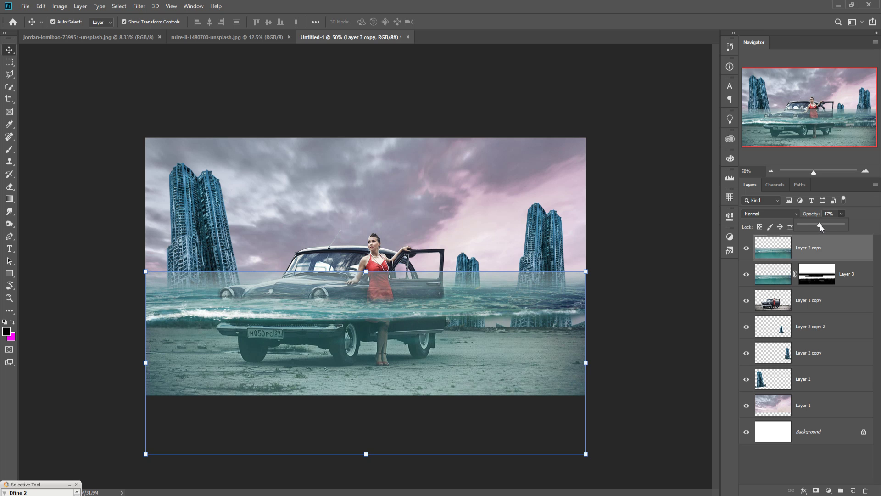
drag(820, 224, 824, 225)
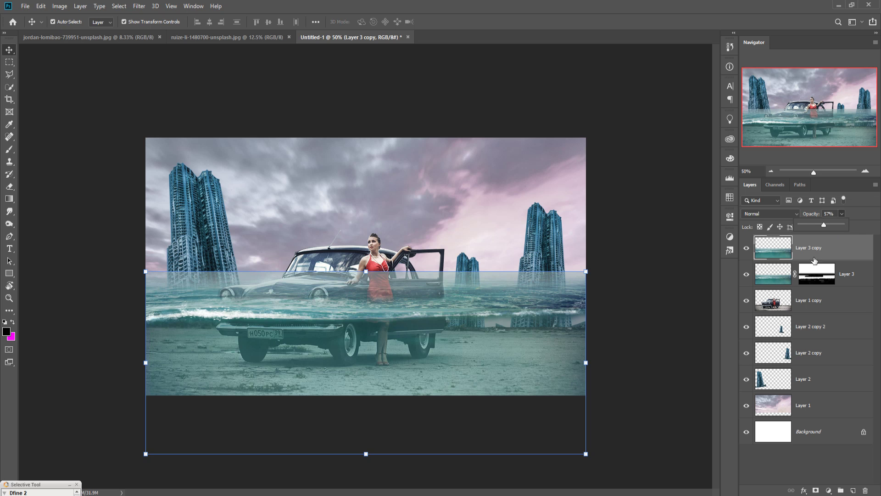
click(820, 283)
- Add a mask to Layer 3 copy and brush out its tint above the wave across the full width at 125 px
click(816, 491)
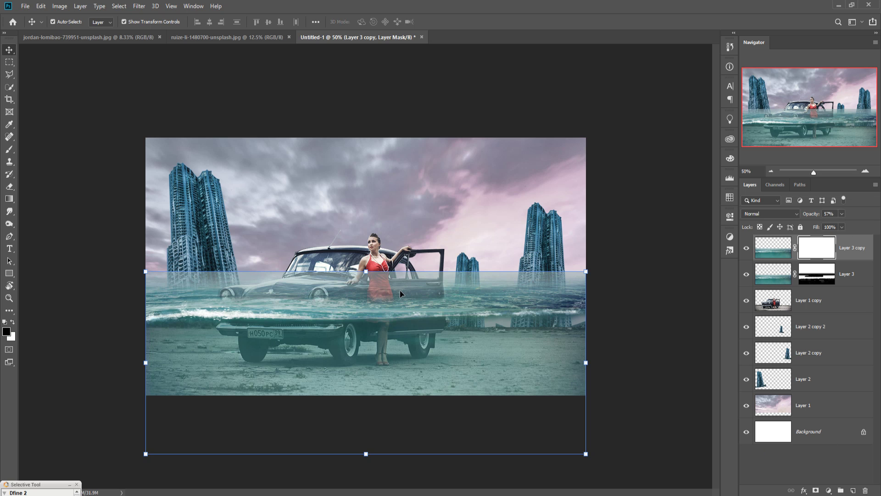
click(5, 153)
mouse_move(108, 274)
mouse_down()
mouse_move(376, 277)
mouse_move(146, 278)
mouse_move(233, 283)
mouse_move(172, 297)
mouse_move(201, 299)
mouse_move(397, 300)
mouse_move(160, 305)
mouse_move(171, 310)
mouse_move(434, 290)
mouse_move(463, 274)
mouse_move(411, 281)
mouse_move(445, 298)
mouse_move(486, 300)
mouse_move(601, 285)
mouse_move(540, 299)
mouse_move(464, 302)
mouse_move(480, 290)
mouse_move(606, 294)
mouse_up()
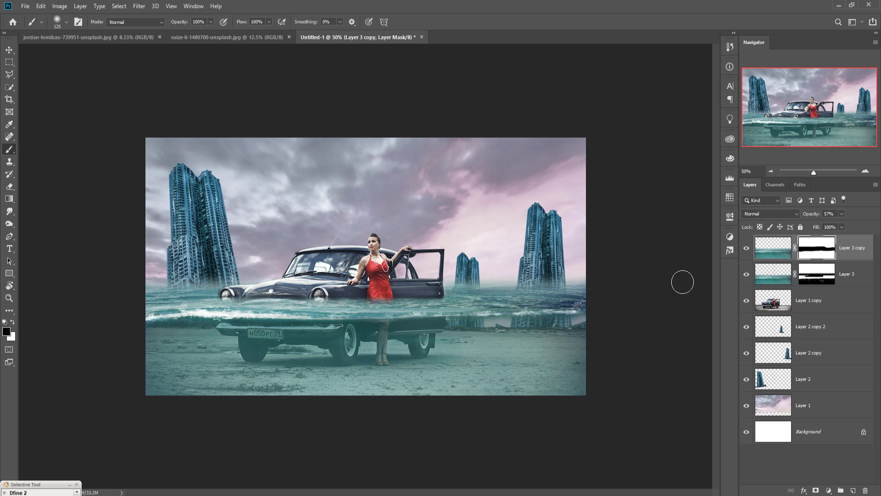
- Brush away the leftover water haze at the large foreground skyscraper's base on Layer 3's mask with the 125 px brush
click(822, 275)
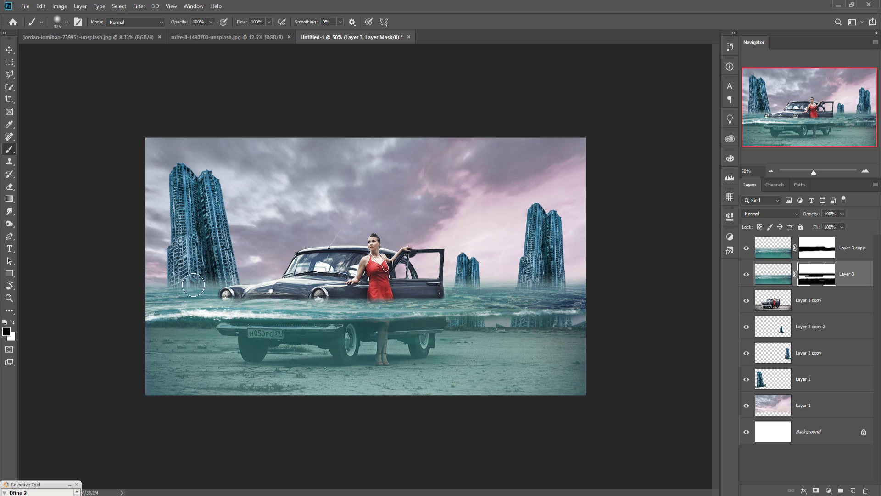
drag(255, 285, 216, 285)
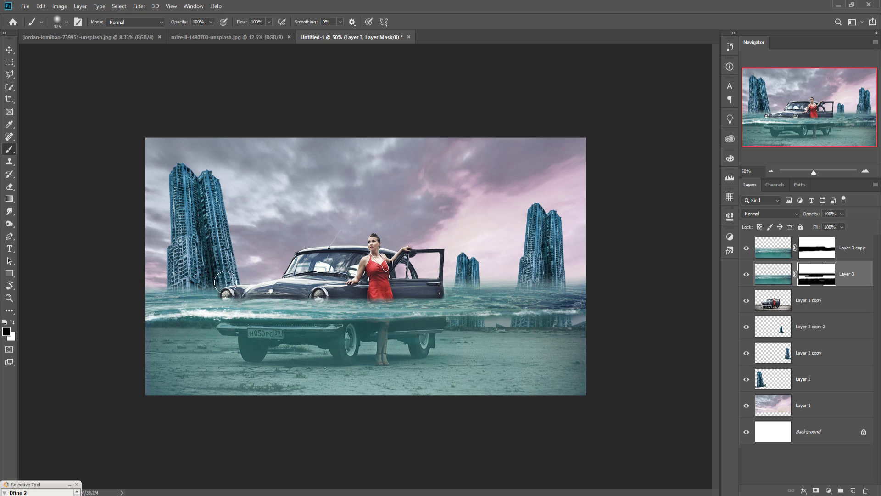
drag(235, 288, 199, 287)
click(9, 50)
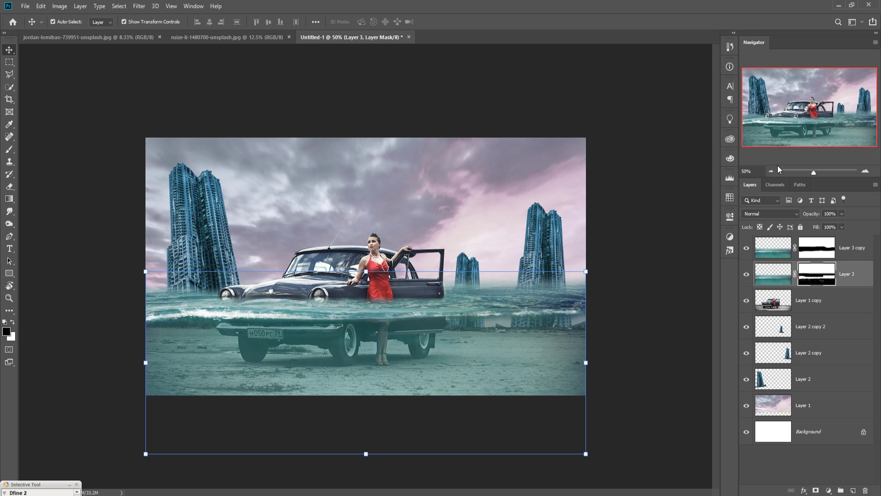
key(ctrl+minus)
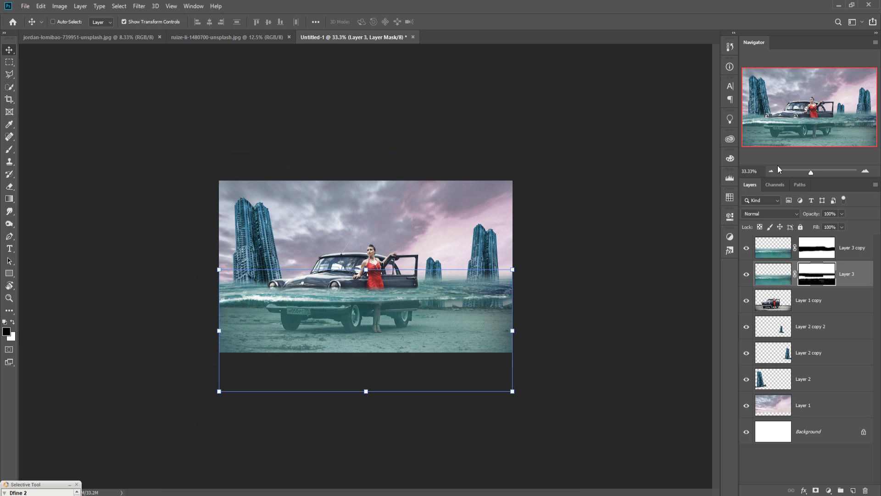
key(ctrl+plus)
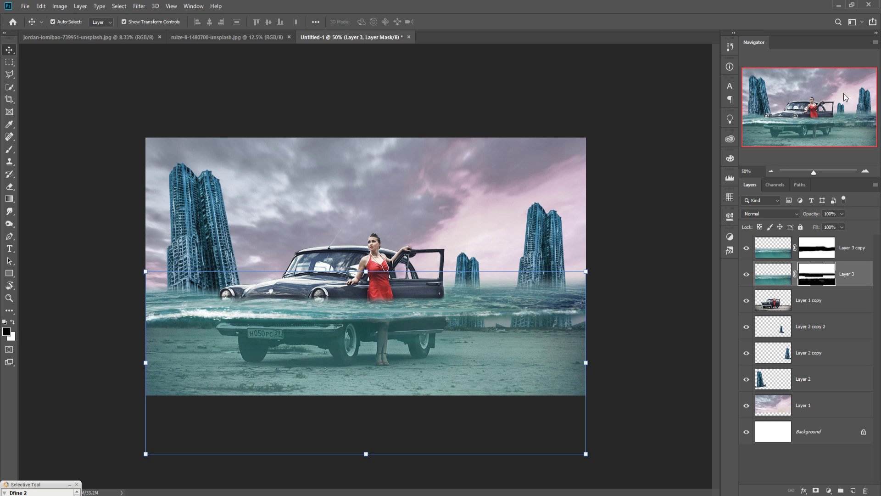
- Add a Color Balance adjustment above all layers and shift its midtones toward blue and slightly toward red
click(858, 250)
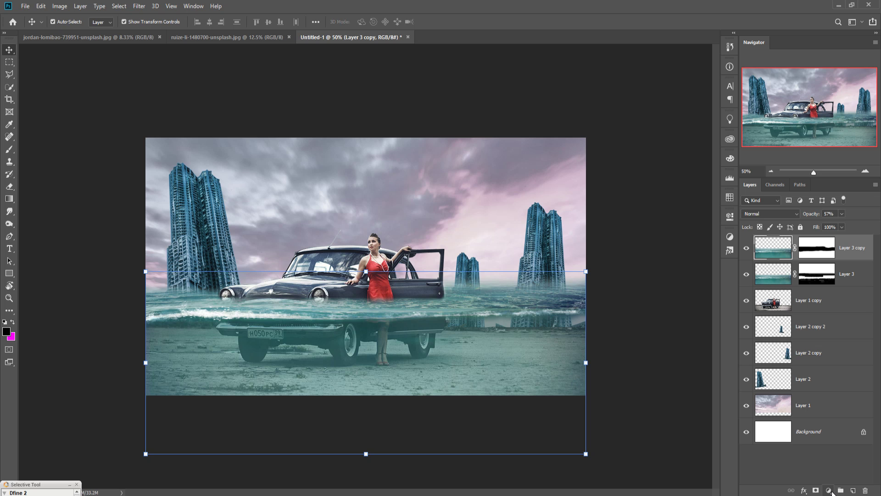
click(832, 491)
click(830, 407)
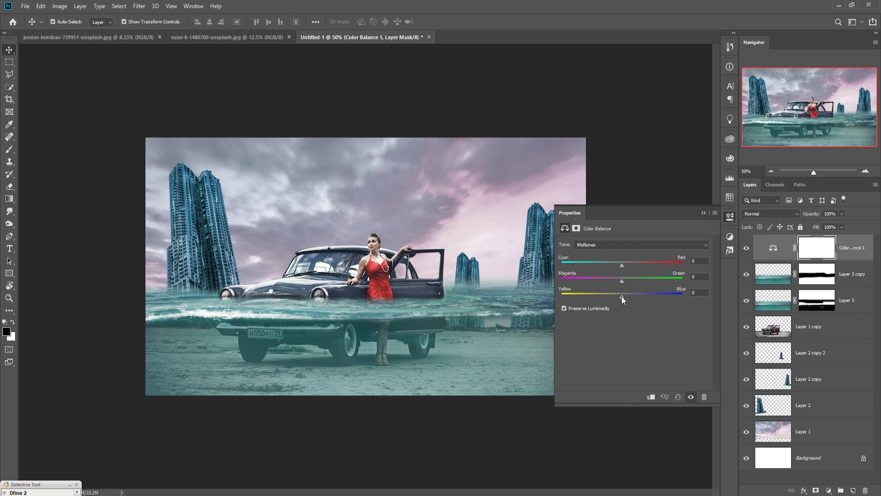
drag(622, 297, 629, 297)
drag(616, 266, 624, 266)
click(702, 213)
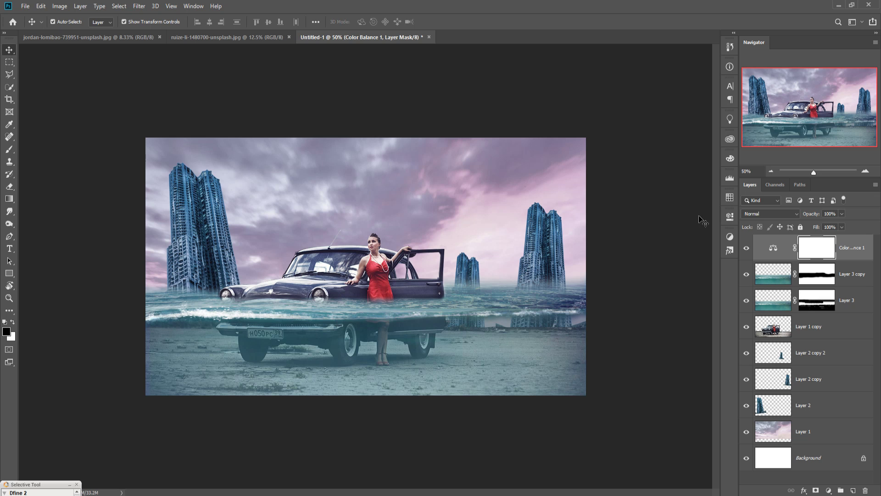
- Add a Color Balance adjustment clipped to the sunset sky, Layer 1, with midtones at +12 red, +10 green and -38 yellow
click(778, 436)
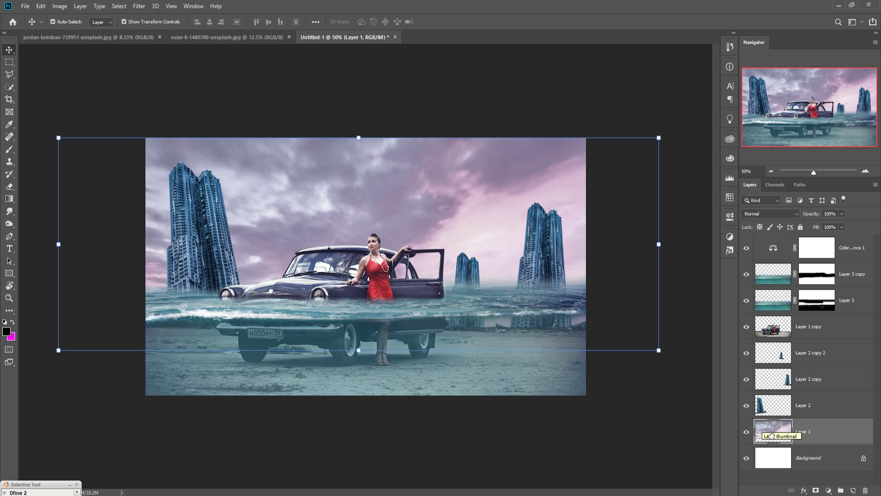
click(829, 491)
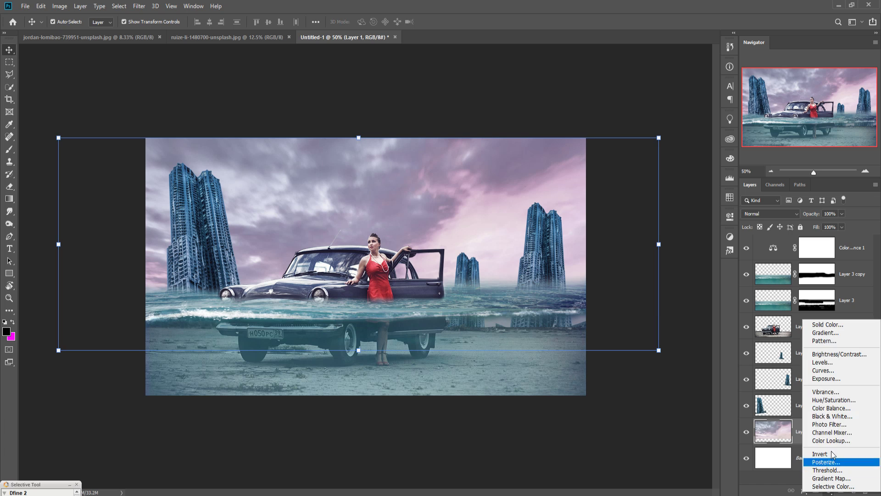
click(828, 412)
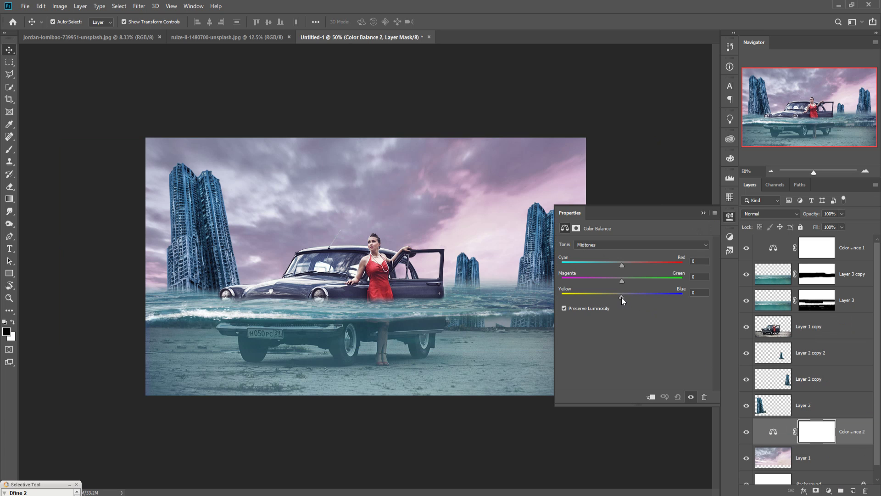
drag(622, 297, 615, 298)
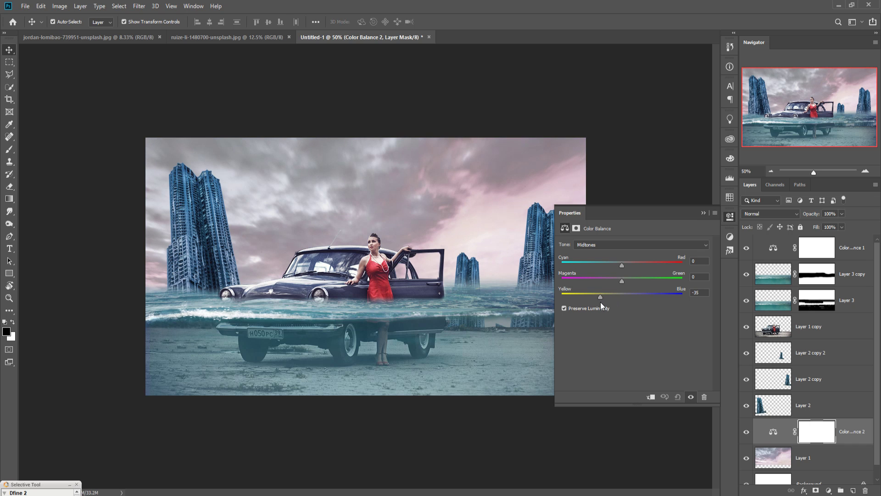
drag(592, 304, 597, 304)
drag(624, 266, 599, 297)
click(652, 398)
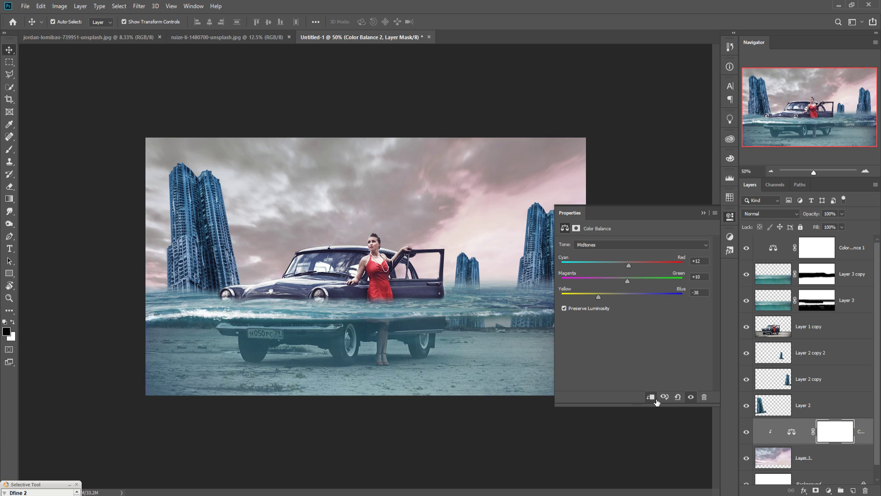
click(704, 212)
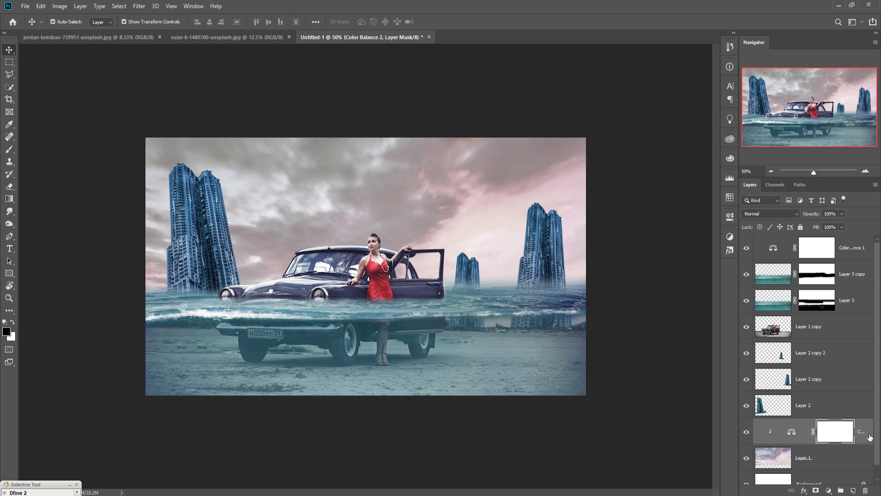
- Hide the sunset sky layer and the Color Balance adjustment clipped to it
key(ctrl+2)
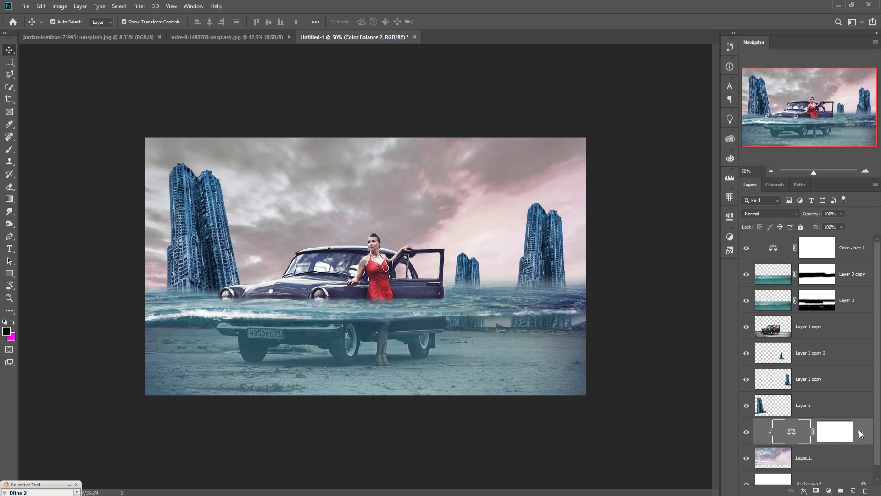
right_click(861, 433)
click(756, 445)
drag(747, 433, 753, 465)
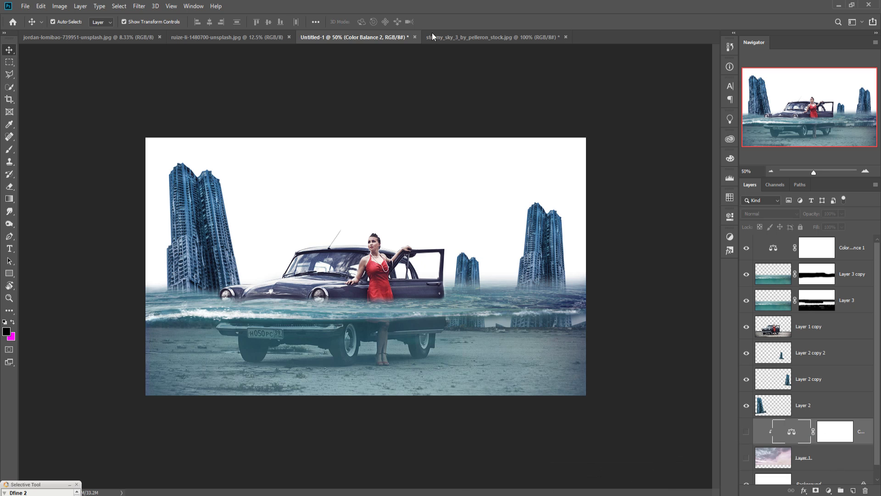
- Copy the picture from stormy_sky_3_by_pelleron_stock.jpg into the composite just below the skyscraper layers and minimize the source document
click(469, 36)
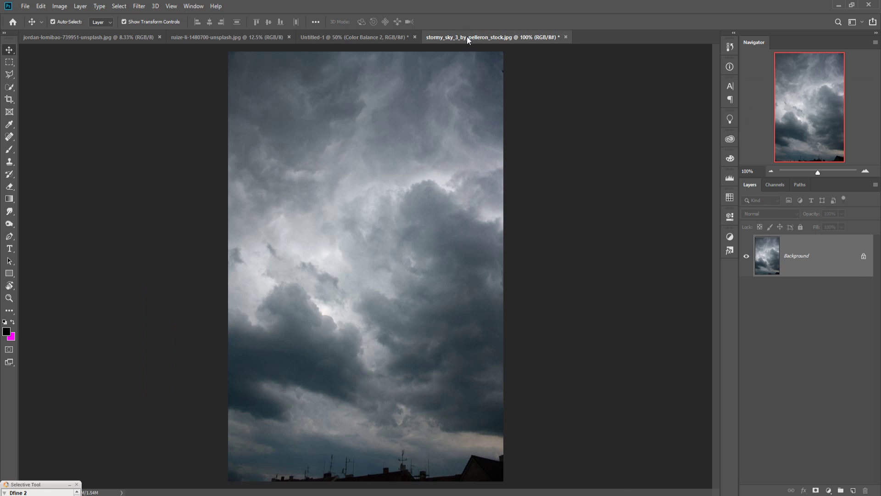
drag(467, 36, 509, 81)
drag(577, 184, 363, 186)
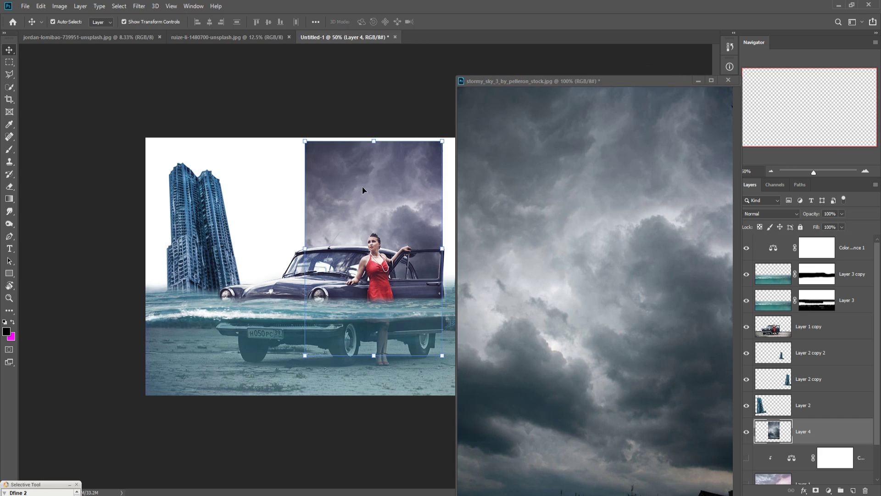
click(696, 80)
- Scale the stormy sky proportionally to 326.83% and position it at X 970.50 px, Y 435.00 px so it fills the background
drag(444, 358, 575, 354)
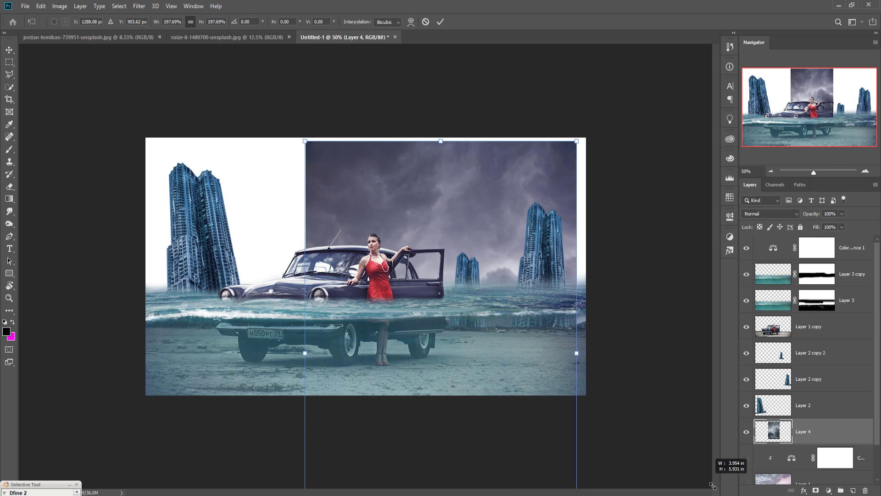
drag(311, 149, 174, 50)
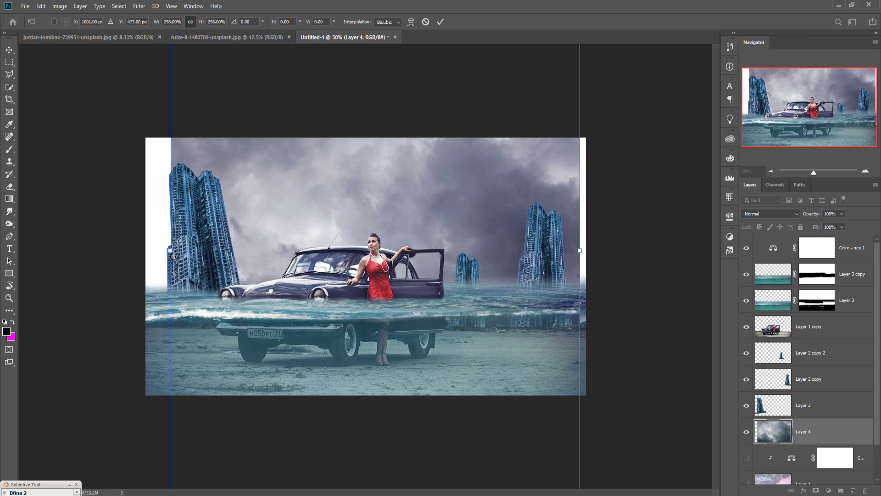
drag(171, 252, 144, 251)
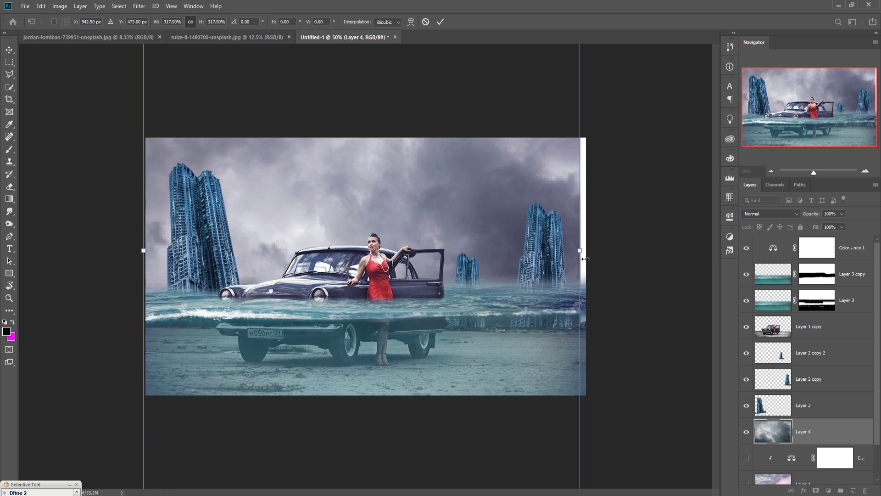
drag(580, 250, 592, 250)
key(shift+Up)
key(shift+Up)
key(shift+Up)
key(shift+Up)
key(shift+Right)
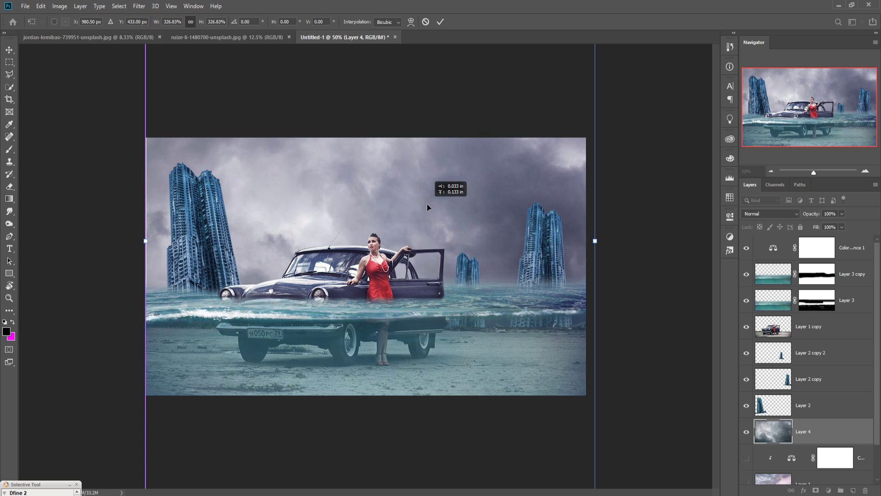
drag(389, 213, 386, 214)
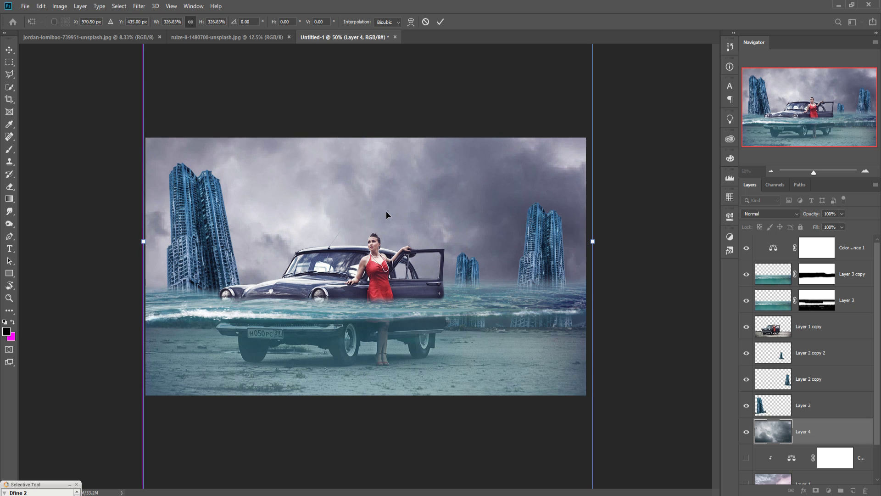
click(441, 22)
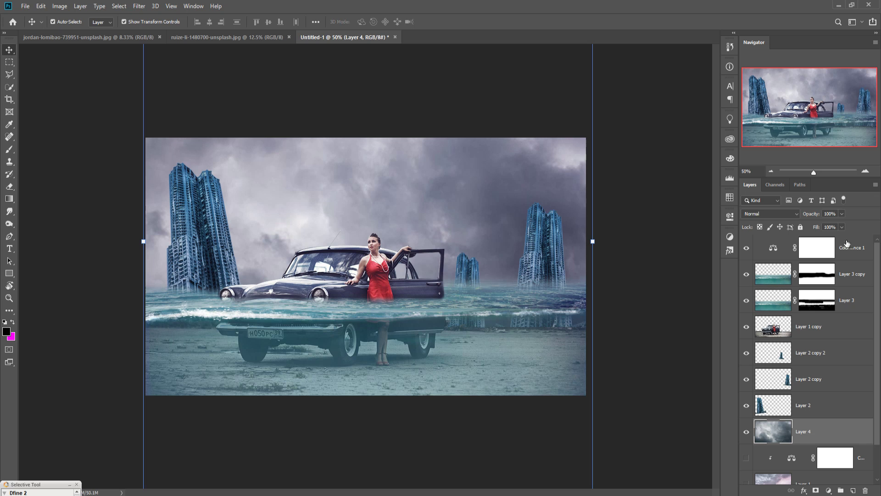
- Add a new empty layer directly beneath the stormy sky layer, above the hidden Color Balance adjustment
click(855, 252)
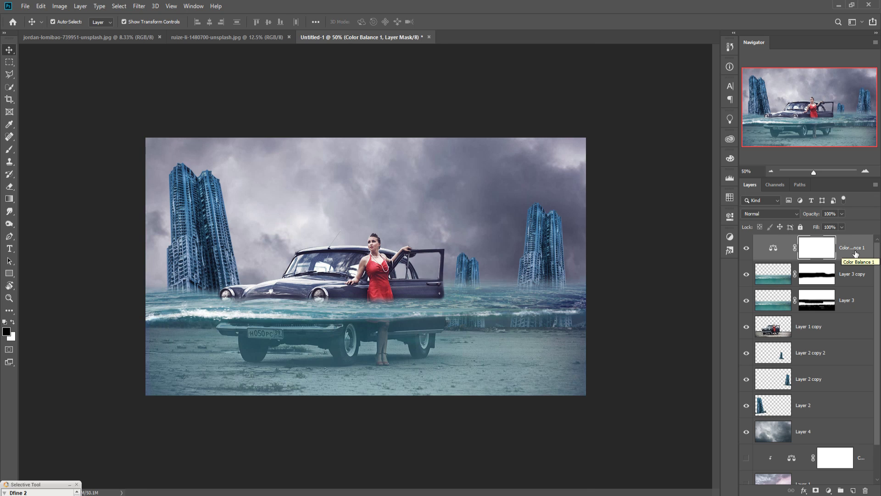
key(ctrl+2)
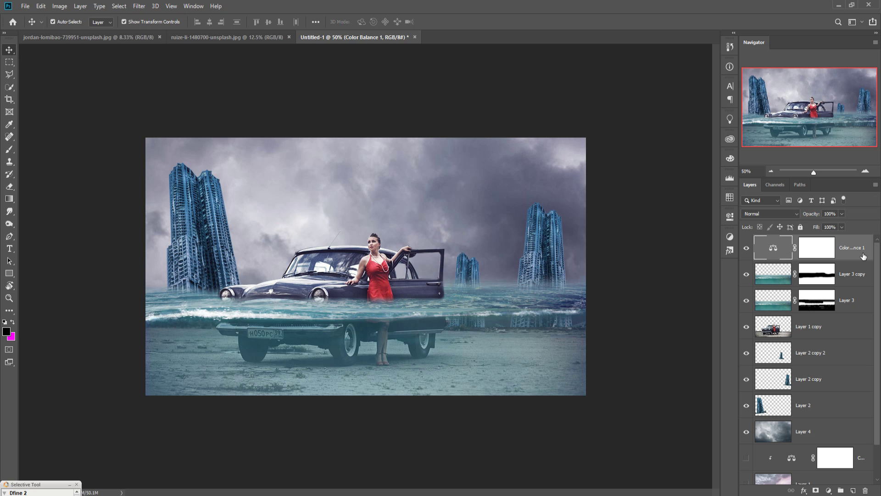
scroll(861, 376, down, 1)
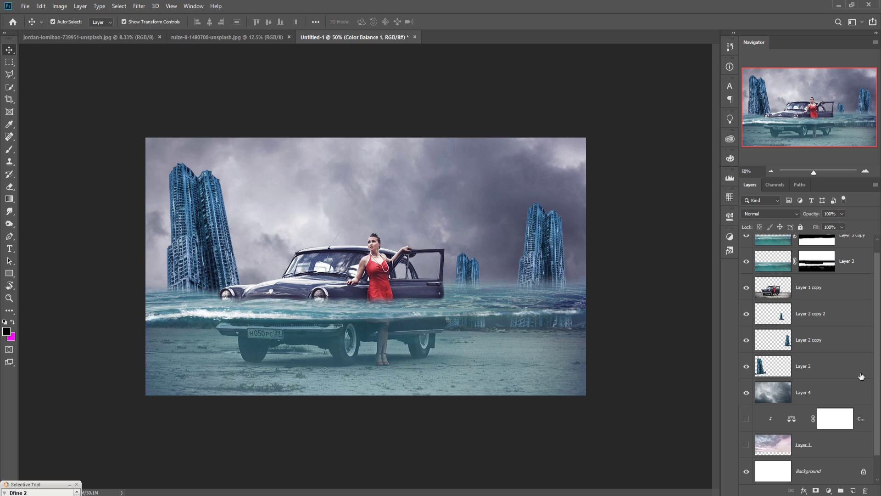
scroll(862, 377, up, 1)
scroll(862, 377, down, 1)
click(862, 422)
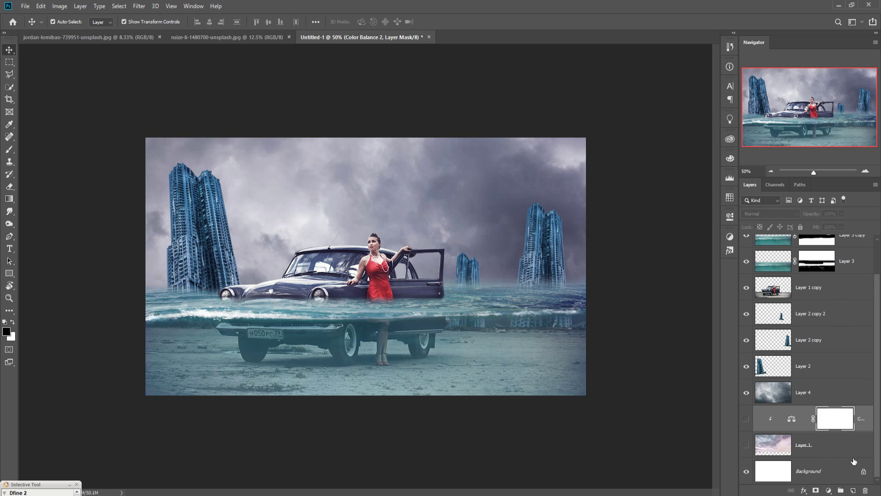
click(854, 491)
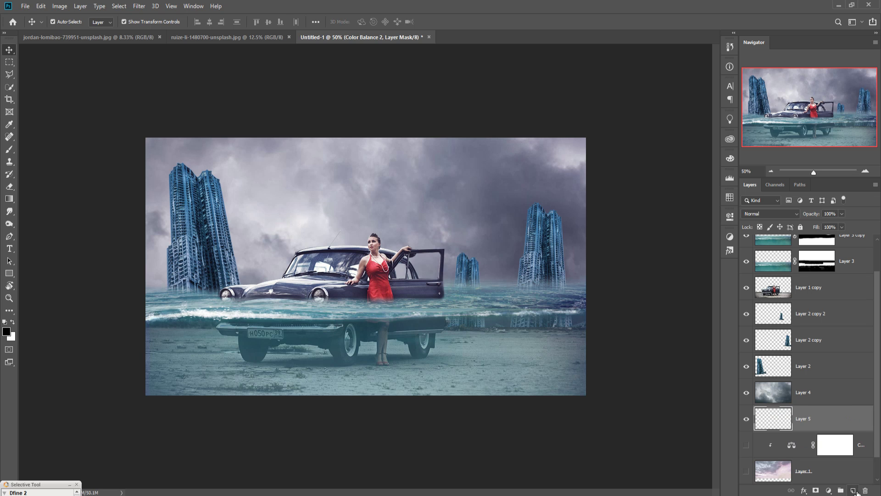
- Paint a soft near-white (fefbfb) glow on the empty layer behind the car using a 1000 px brush
click(8, 150)
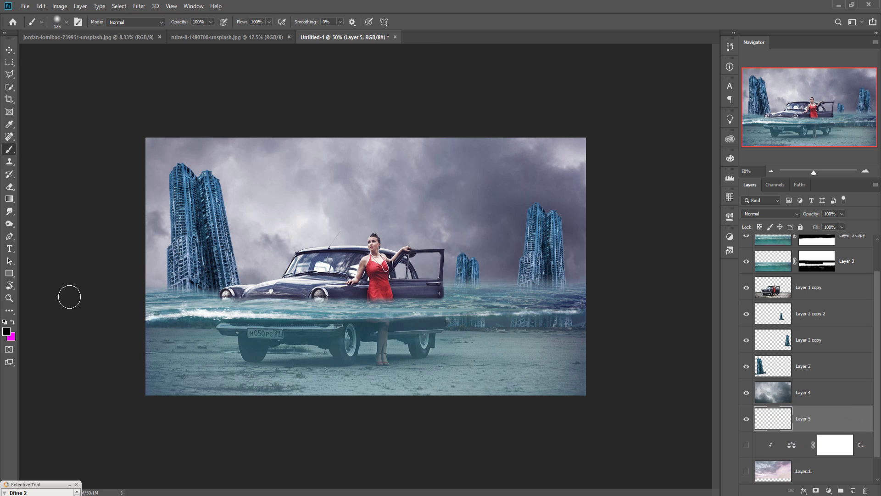
click(6, 331)
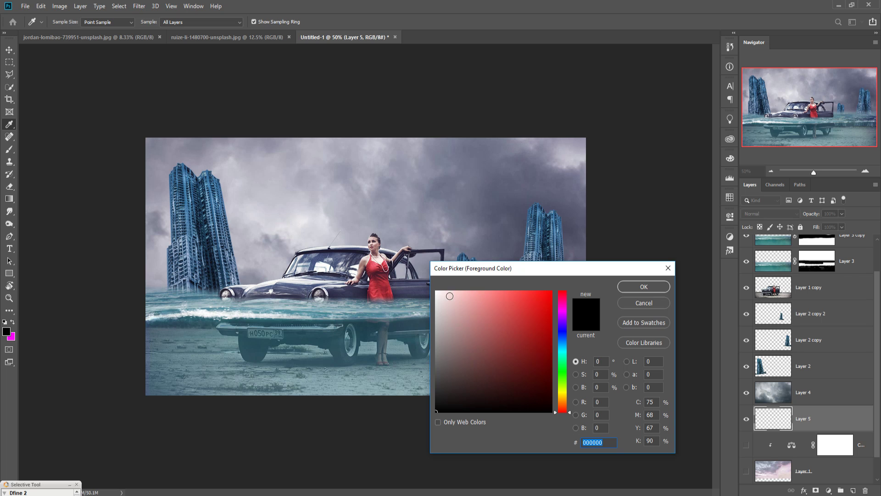
click(437, 292)
click(643, 287)
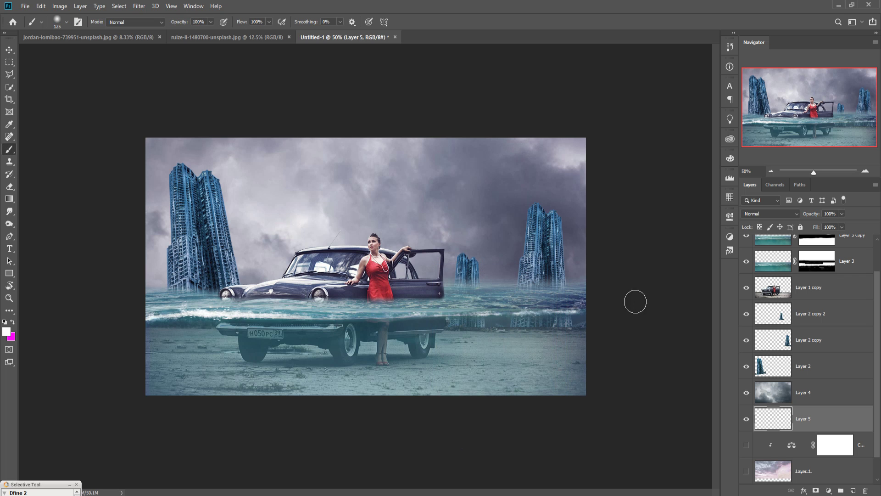
key(bracketright)
key(bracketright)
key(bracketright)
key(bracketright)
key(bracketright)
key(bracketright)
key(bracketright)
key(bracketright)
key(bracketright)
key(bracketright)
key(bracketright)
key(bracketright)
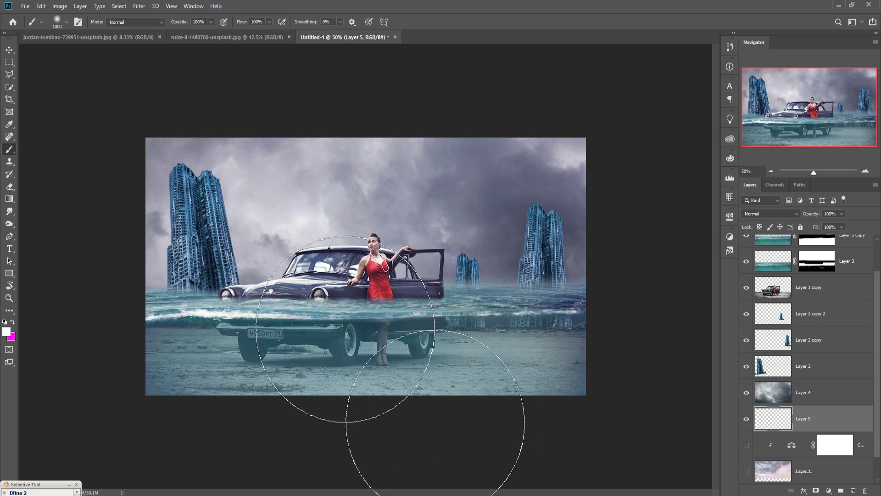
click(339, 329)
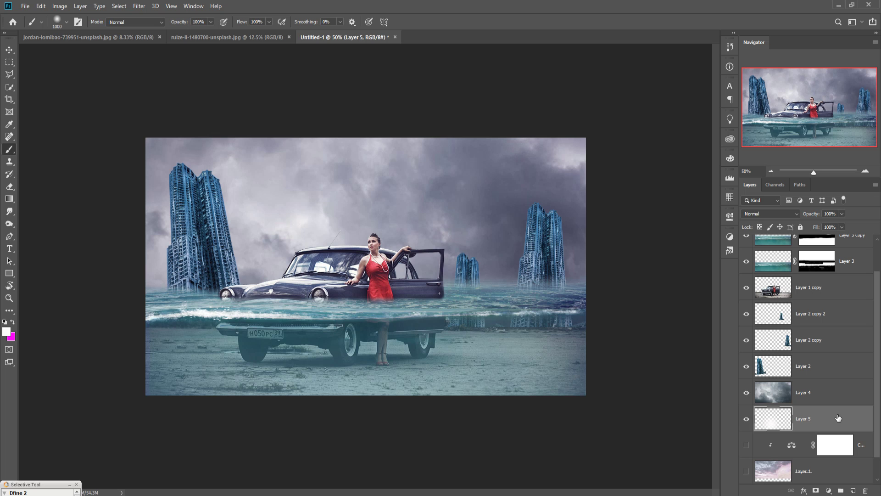
- Place the white glow layer directly above the stormy sky layer and shift the glow down toward the horizon behind the car
drag(838, 418, 838, 391)
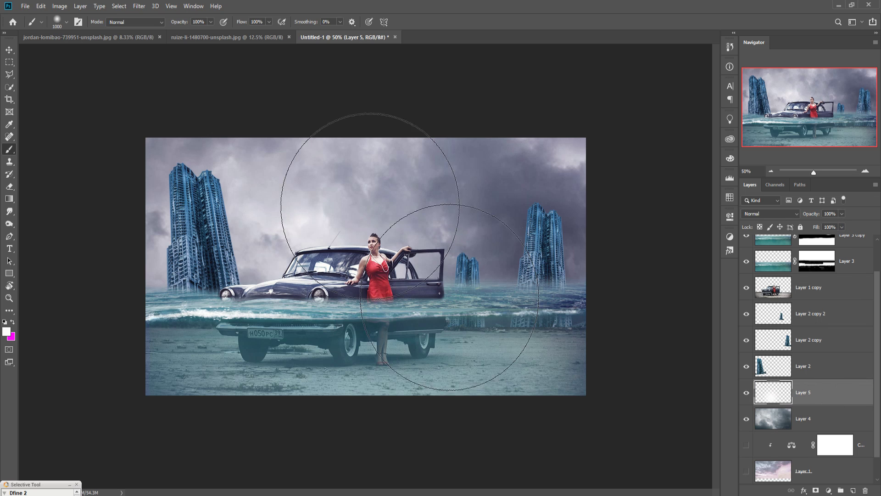
click(9, 50)
mouse_move(402, 225)
mouse_down()
mouse_move(403, 214)
mouse_move(403, 227)
mouse_up()
drag(258, 275, 251, 271)
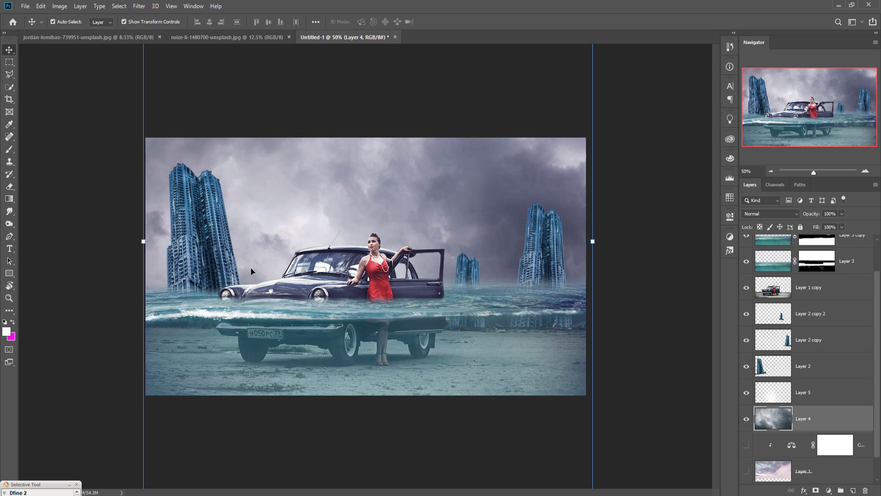
click(785, 395)
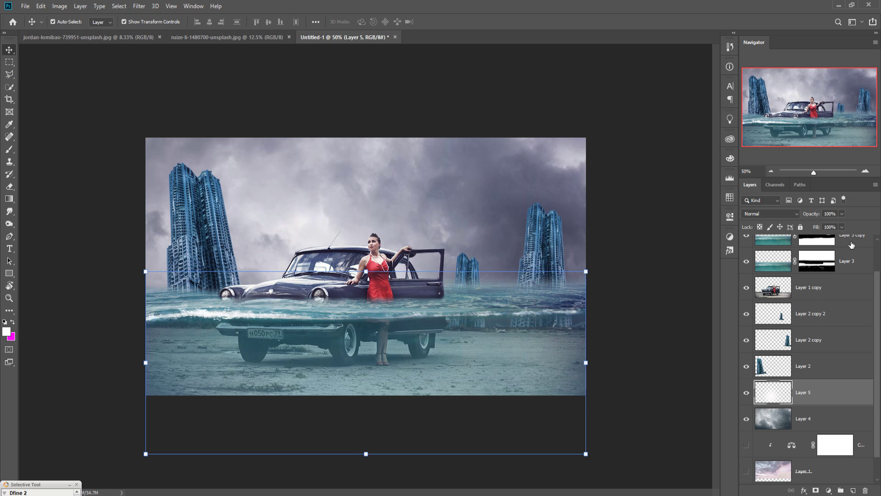
- Stamp all visible layers into a new merged layer above the uppermost Color Balance adjustment and duplicate that merged layer
scroll(852, 245, up, 2)
click(868, 258)
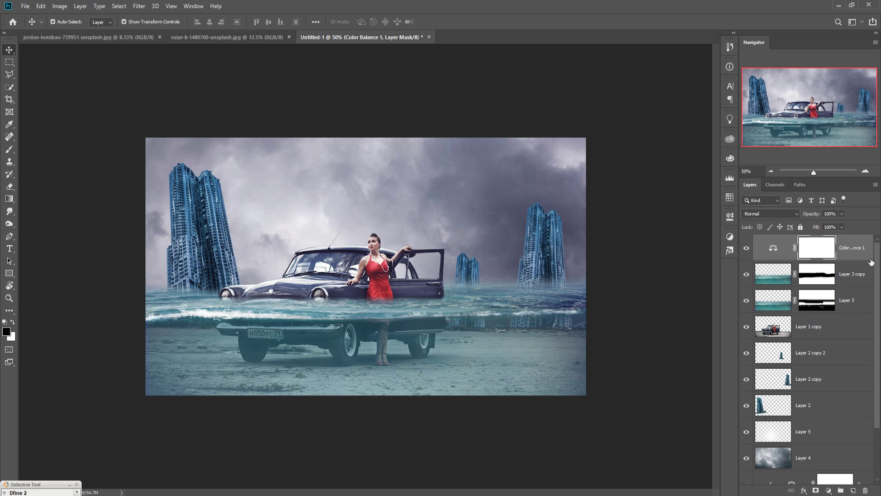
click(857, 254)
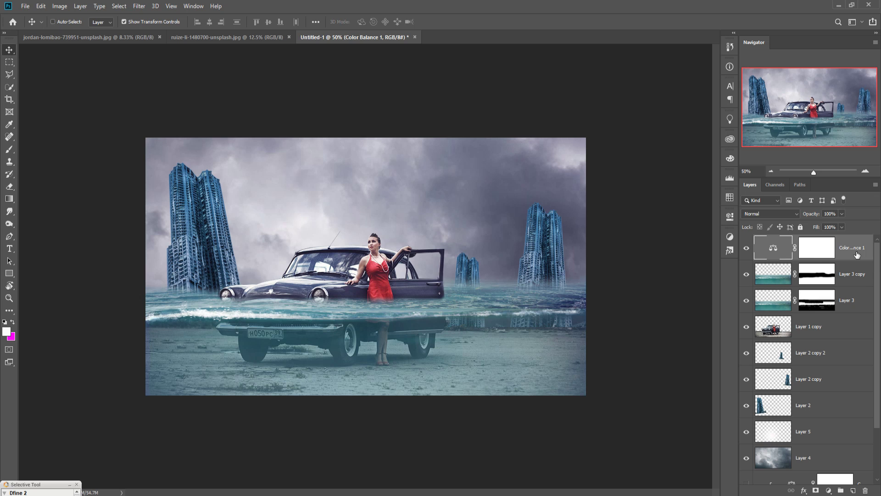
key(ctrl+alt+shift+e)
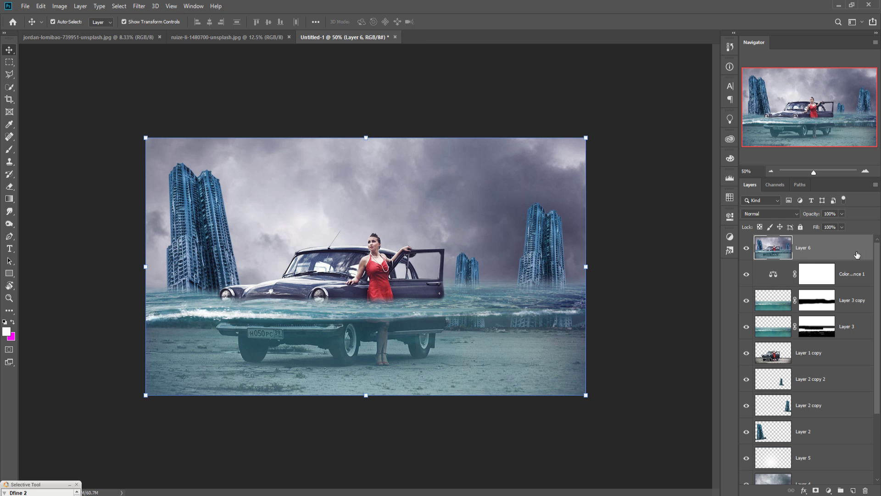
right_click(836, 247)
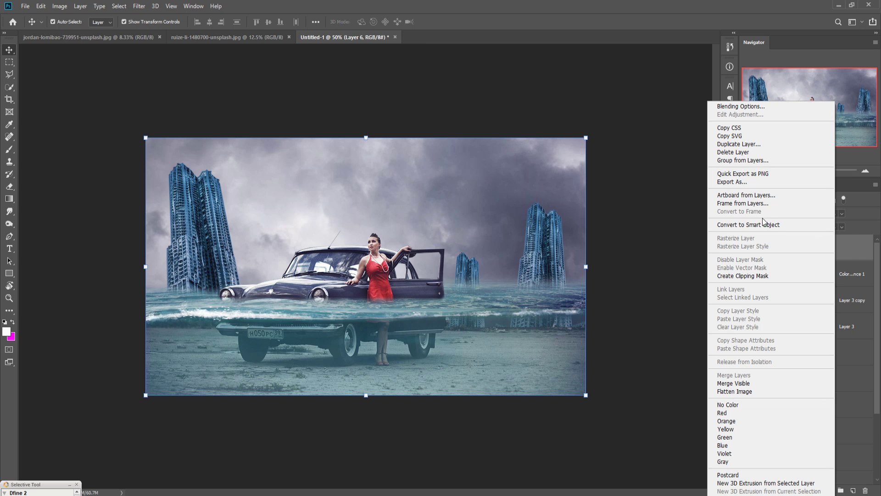
click(739, 144)
click(510, 146)
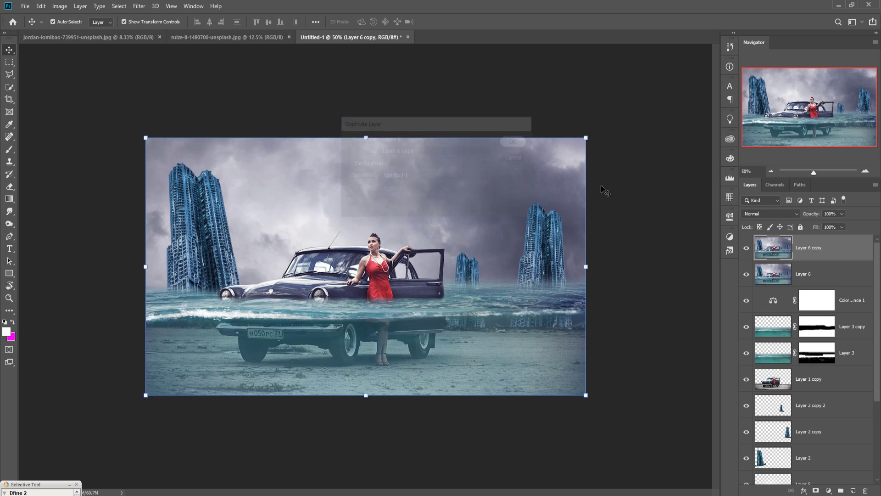
- Darken the edges of the duplicated merged layer with a Camera Raw post-crop vignette amount of -28
click(139, 6)
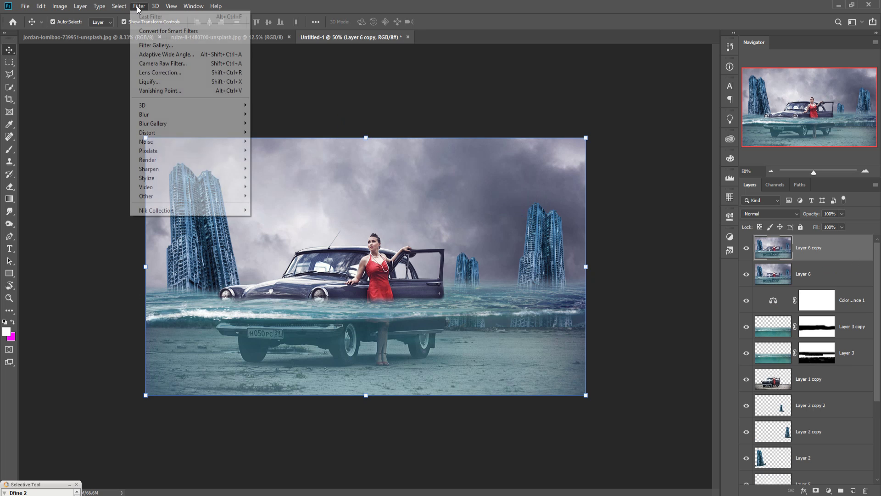
click(153, 46)
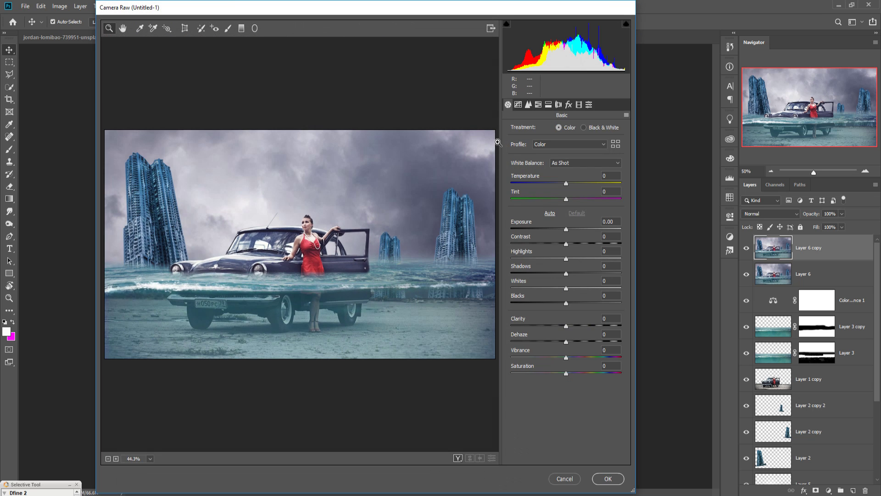
click(570, 107)
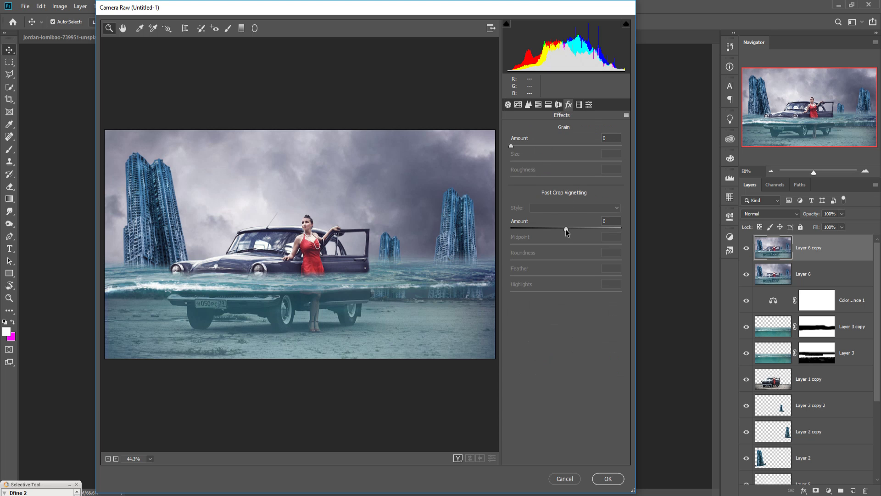
drag(565, 230, 551, 230)
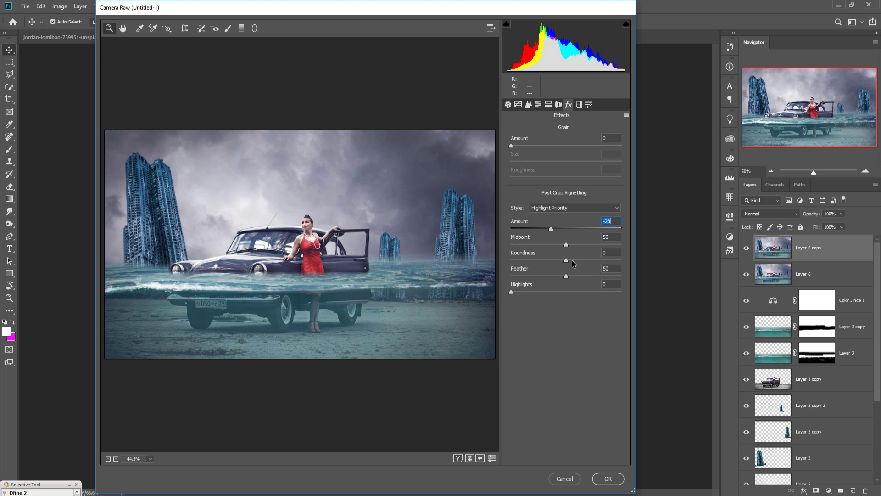
click(607, 480)
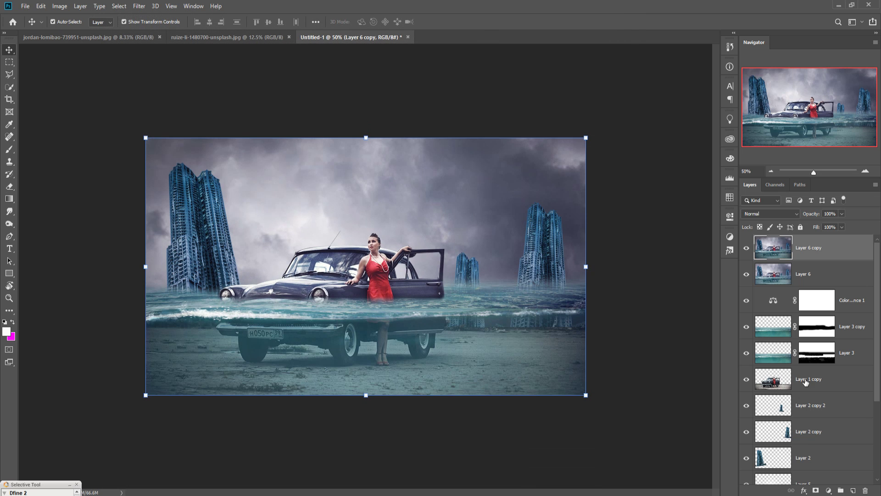
- Add a new layer above the vignetted copy and darken the image's outer edges with a 1000 px dark grey brush at 11% opacity
click(853, 491)
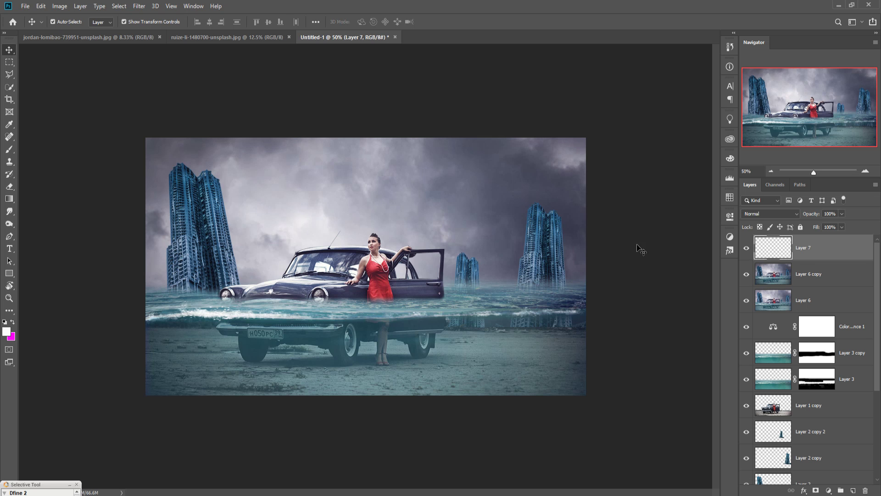
click(10, 151)
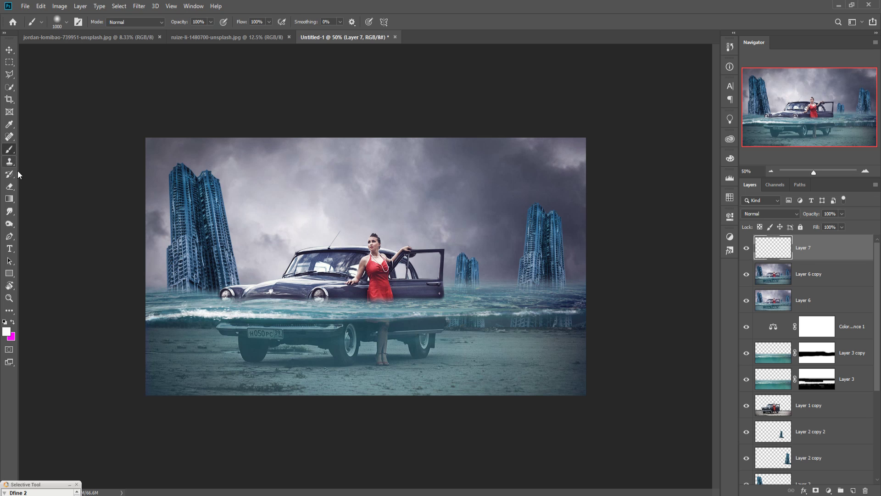
click(6, 332)
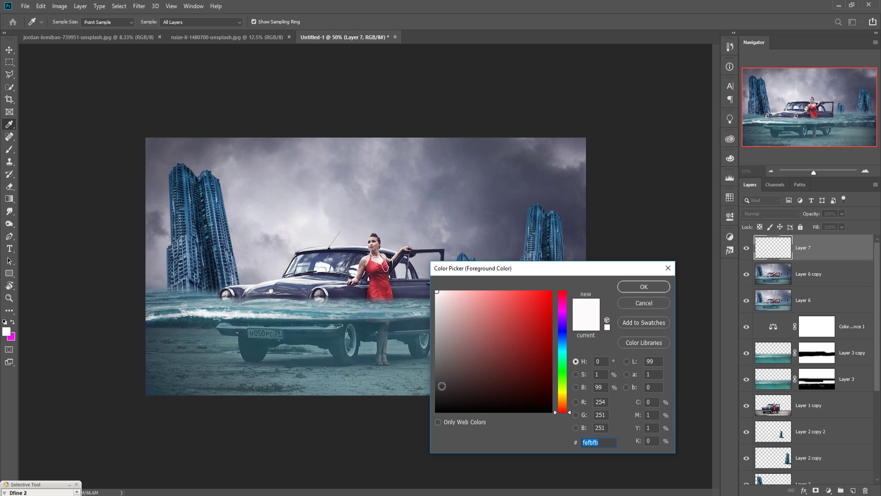
click(437, 383)
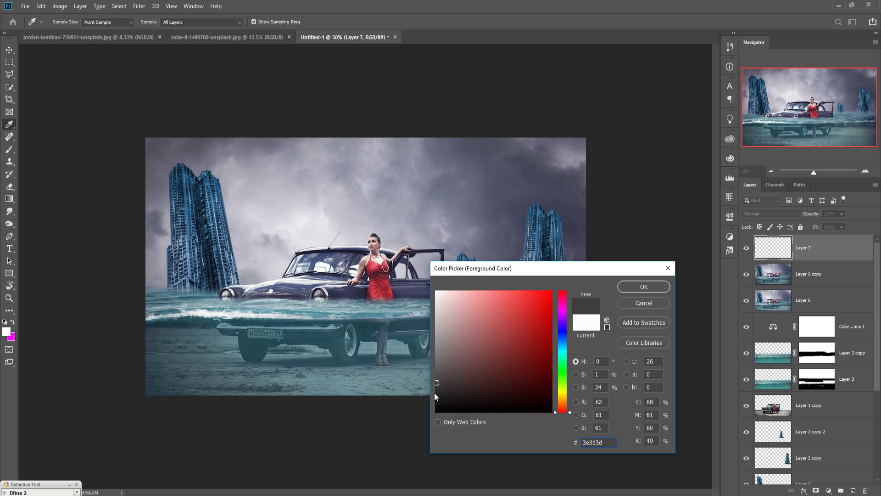
click(440, 398)
click(654, 291)
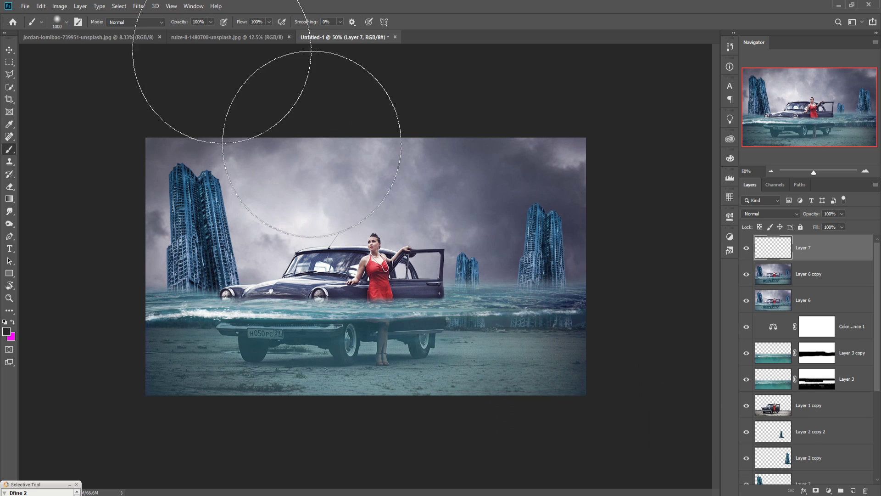
click(210, 22)
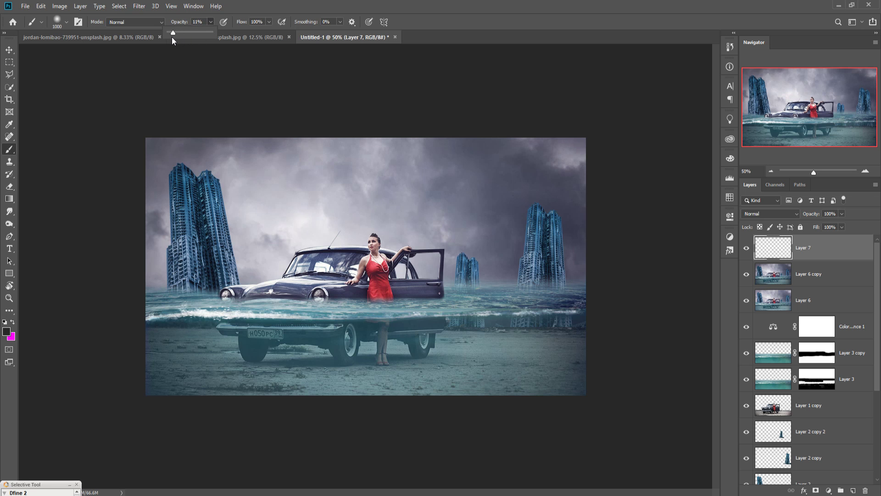
mouse_move(128, 197)
mouse_down()
mouse_move(142, 133)
mouse_move(170, 187)
mouse_move(209, 216)
mouse_move(201, 205)
mouse_move(157, 276)
mouse_move(147, 325)
mouse_move(156, 383)
mouse_move(153, 147)
mouse_move(246, 138)
mouse_move(138, 275)
mouse_move(138, 374)
mouse_move(127, 361)
mouse_up()
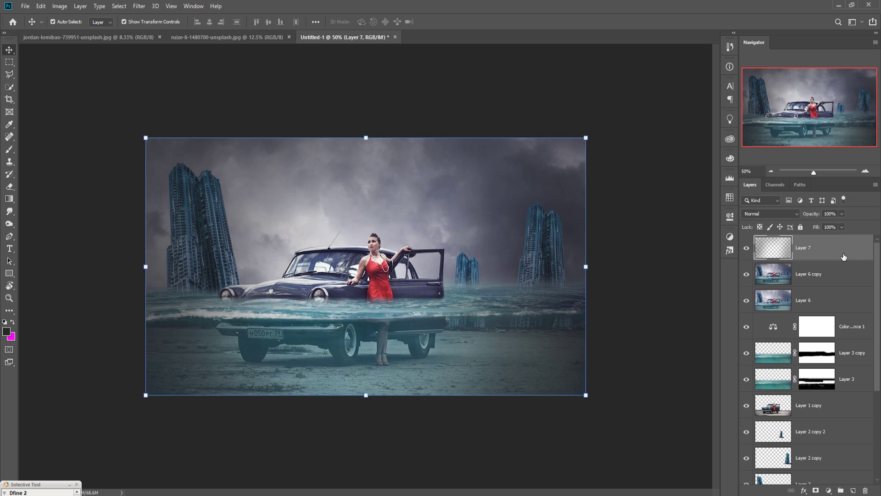
- Stamp the darkened composite into a merged layer above the painted edge shading and duplicate it as Layer 8 copy
key(ctrl)
key(ctrl+shift+alt+e)
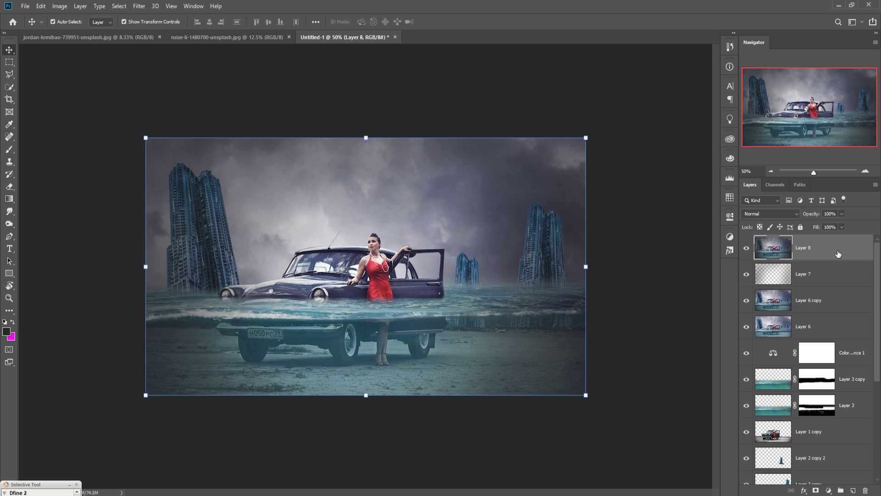
right_click(836, 252)
click(817, 144)
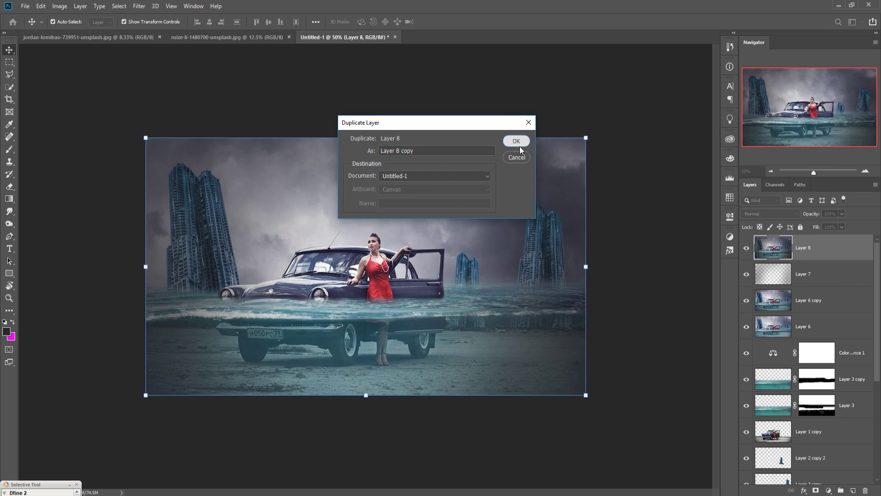
click(516, 141)
- In the Camera Raw filter on the duplicated merged layer, set saturation to +15 and sharpening amount to 23
click(140, 7)
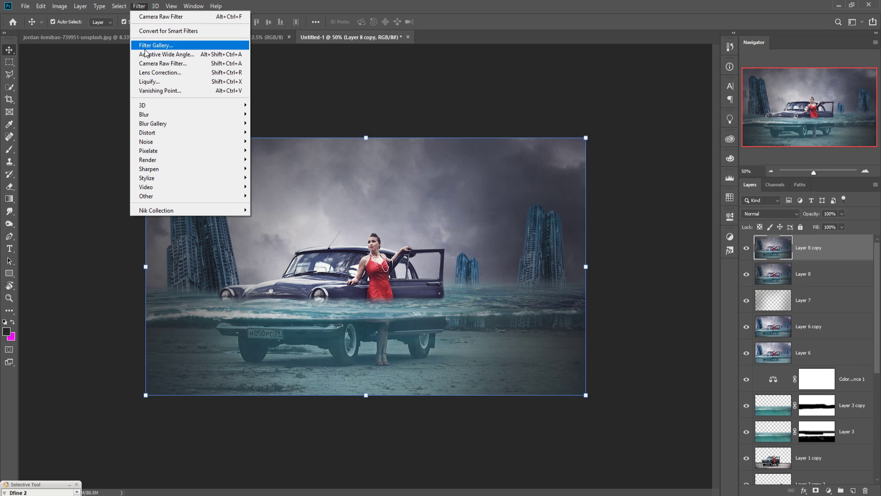
click(149, 67)
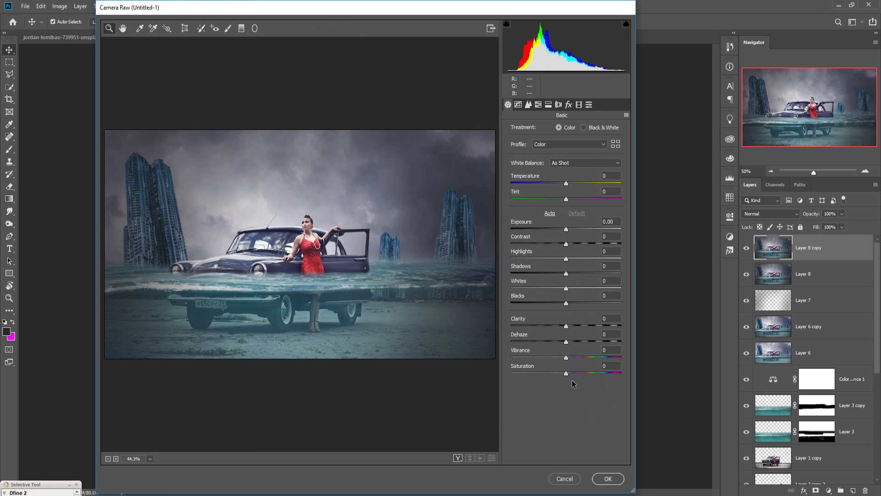
drag(566, 374, 573, 374)
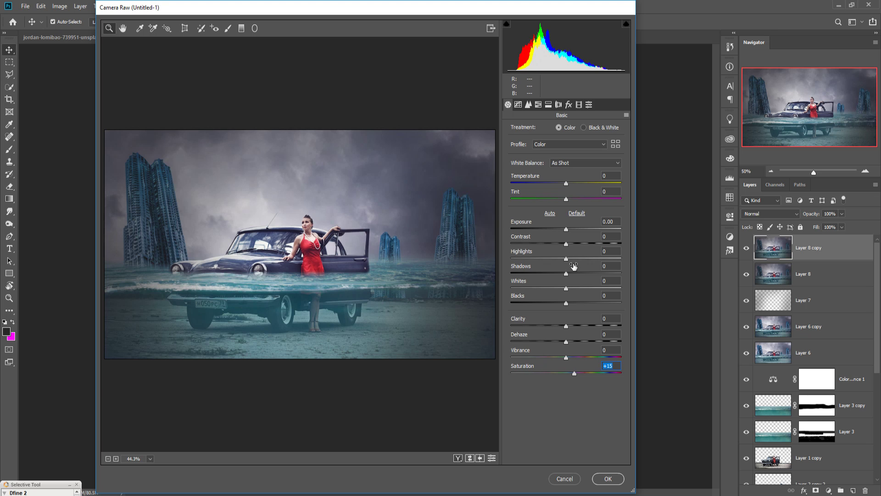
click(529, 105)
drag(512, 146, 530, 148)
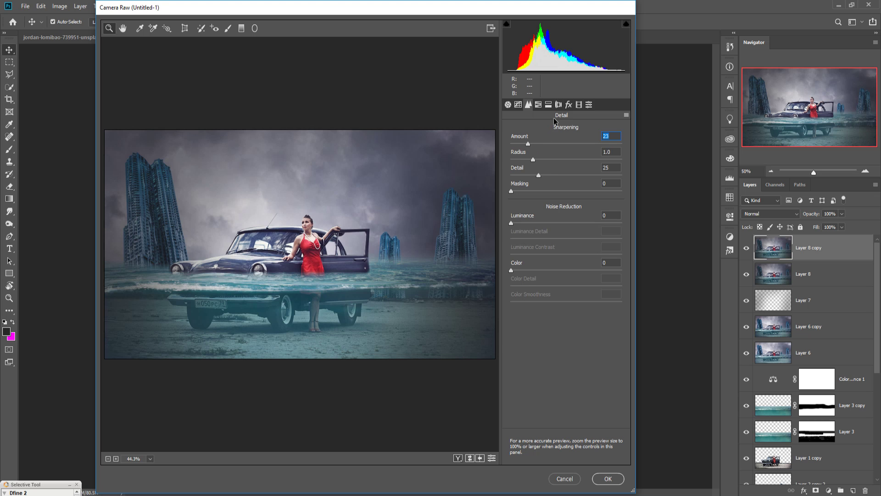
- Split-tone the layer with highlights at hue 45, saturation 54 and shadows at hue 201, saturation 18, and apply the Camera Raw filter
click(549, 105)
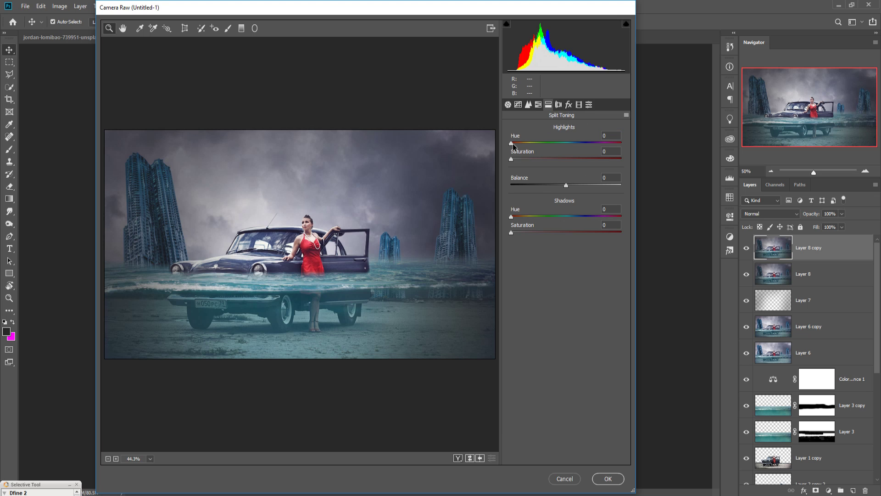
mouse_move(511, 144)
mouse_down()
mouse_move(520, 143)
mouse_move(512, 160)
mouse_move(539, 158)
mouse_move(525, 143)
mouse_up()
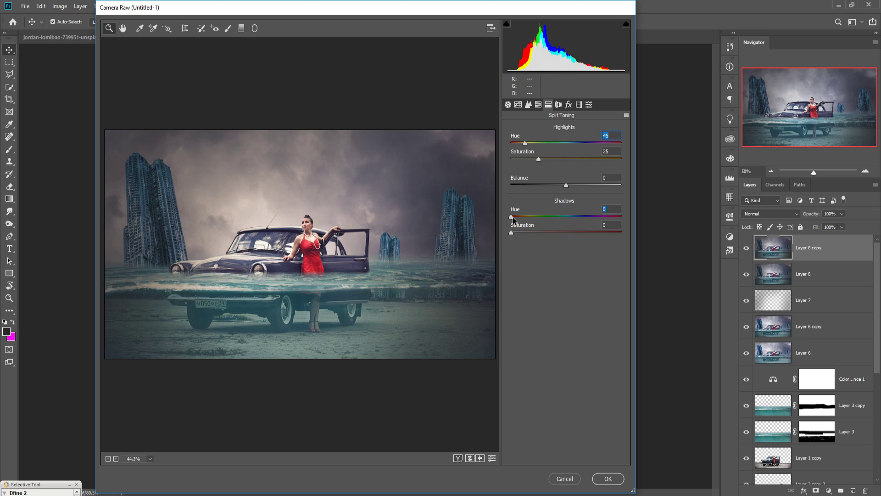
drag(512, 217, 565, 218)
drag(512, 232, 525, 233)
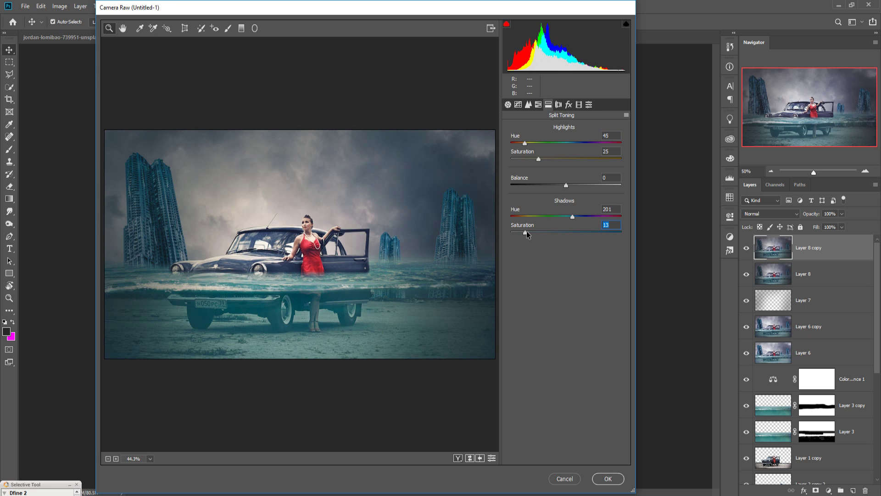
drag(539, 160, 570, 161)
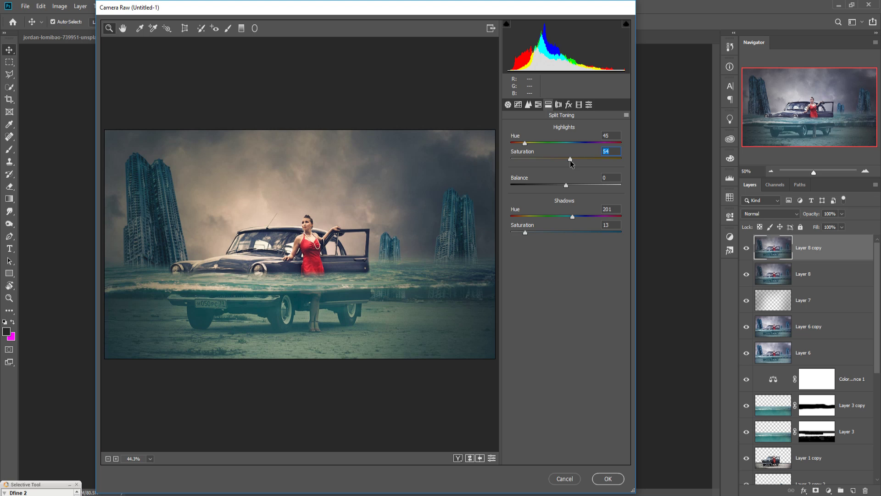
drag(525, 233, 532, 234)
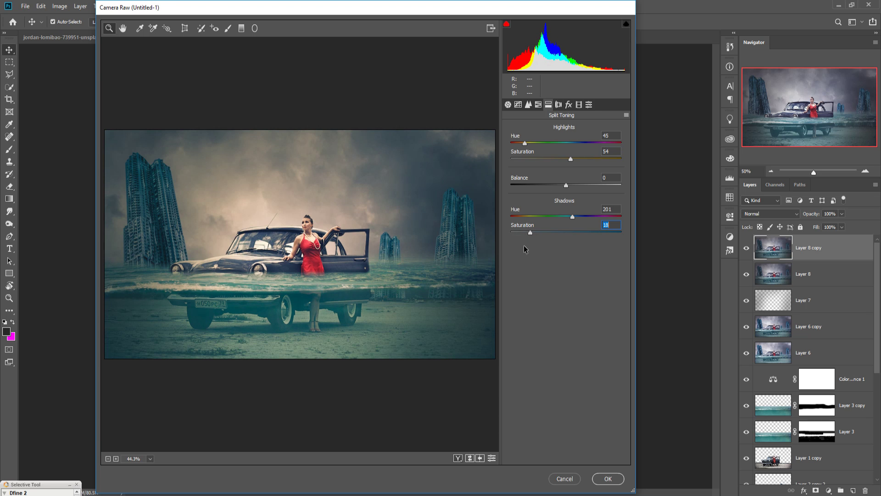
drag(525, 142, 525, 146)
click(608, 478)
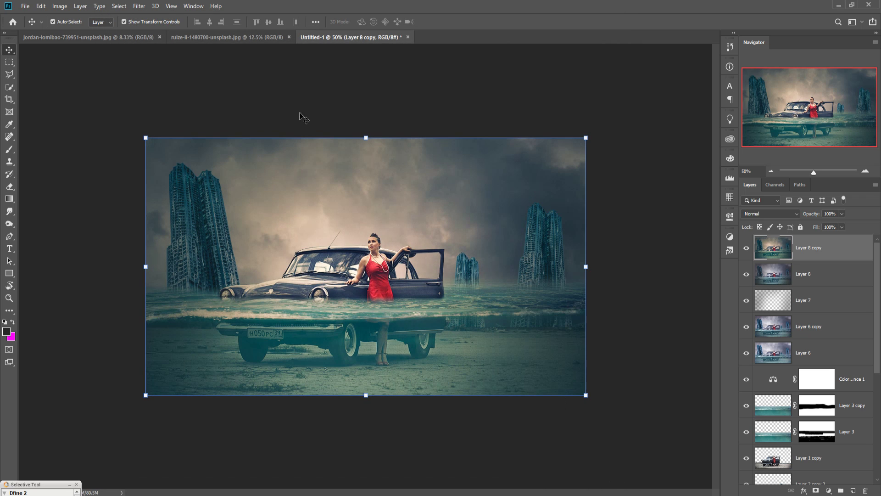
- Apply the Color Efex Pro 4 Cross Processing filter to Layer 8 copy with method L02, 44% strength and 28% shadows
click(138, 6)
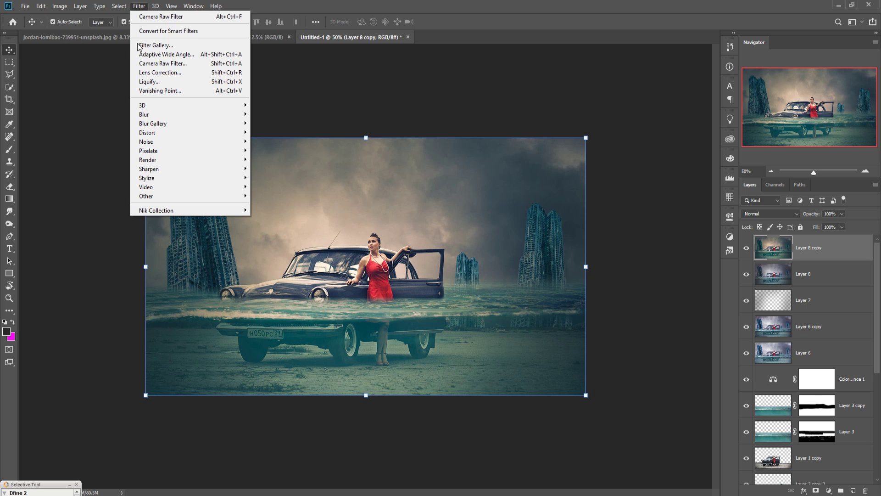
mouse_move(157, 211)
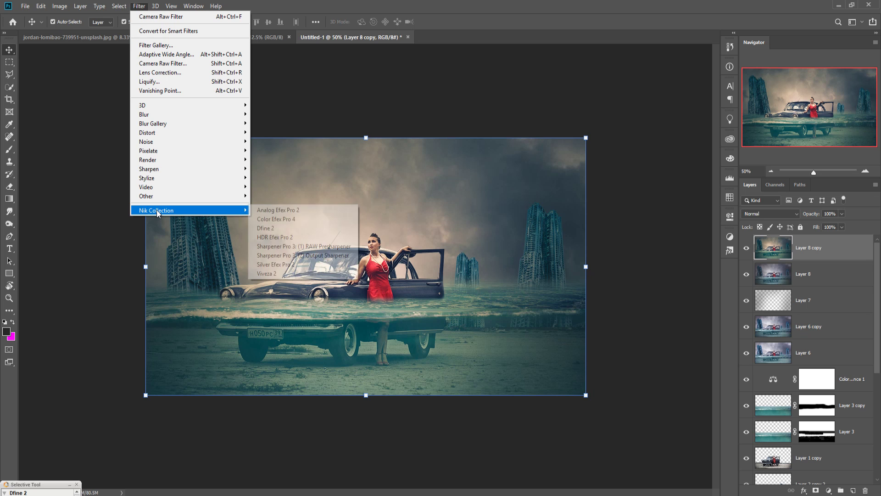
click(298, 219)
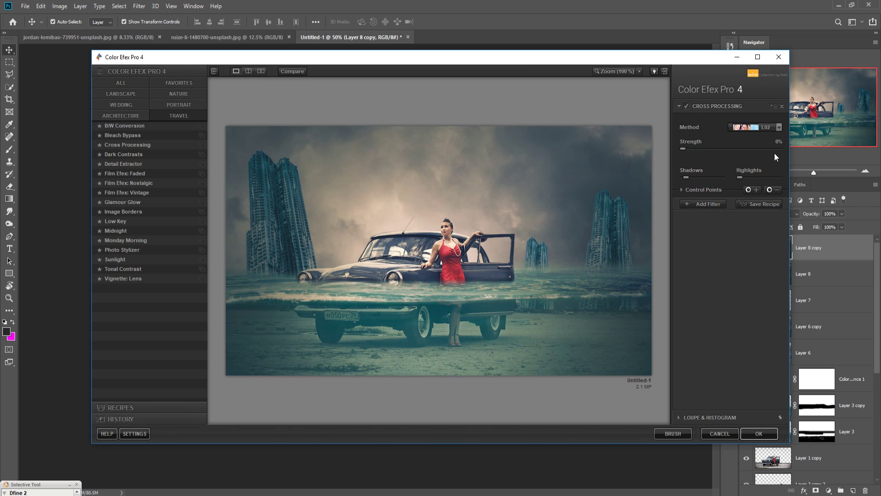
click(778, 128)
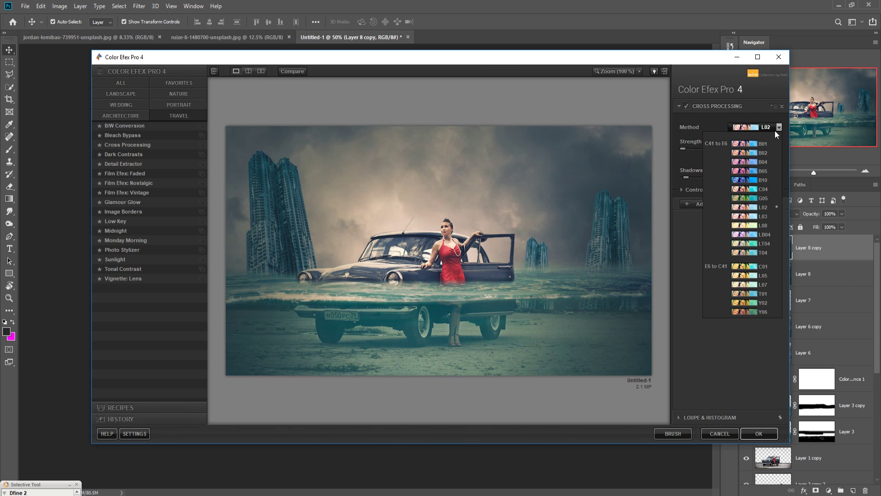
click(758, 208)
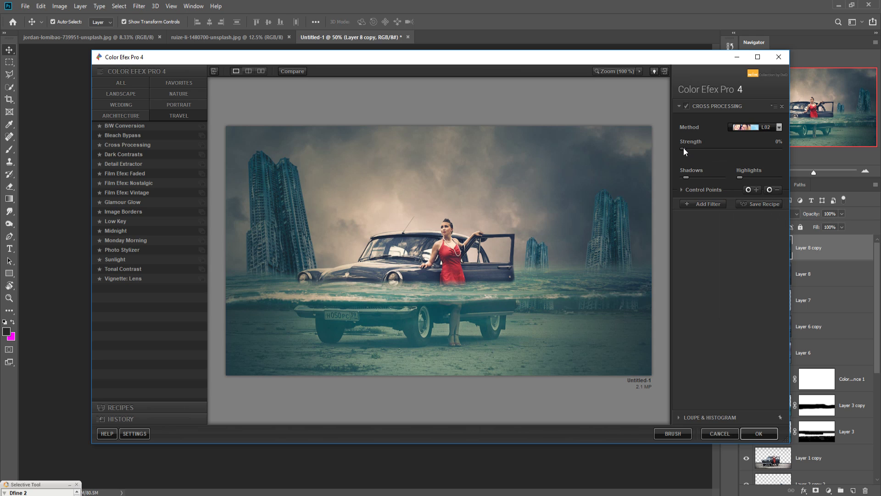
drag(684, 148, 686, 150)
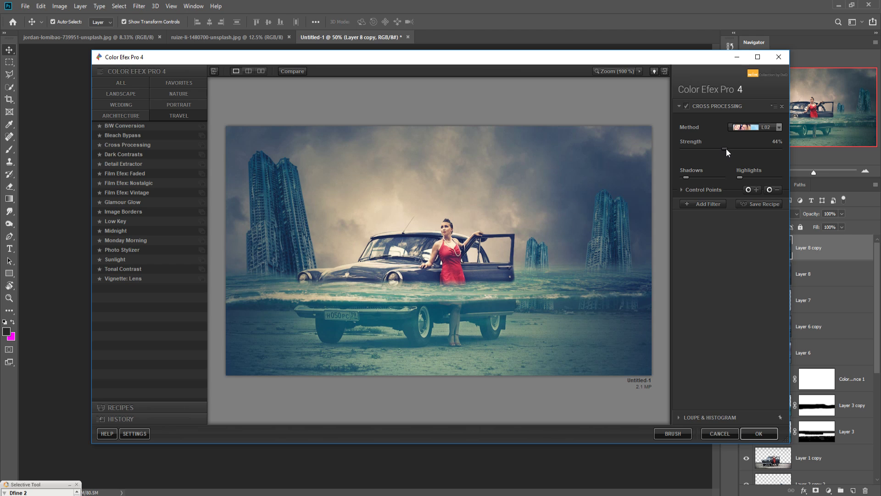
mouse_move(687, 177)
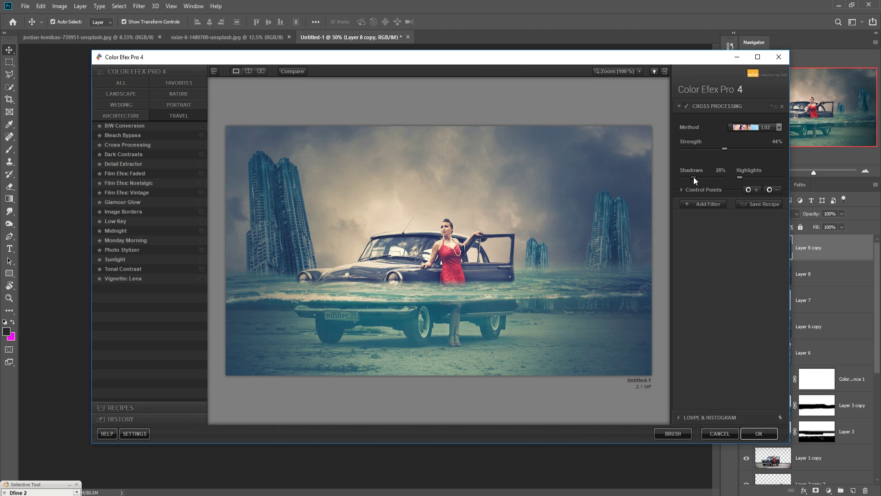
mouse_move(746, 179)
click(751, 434)
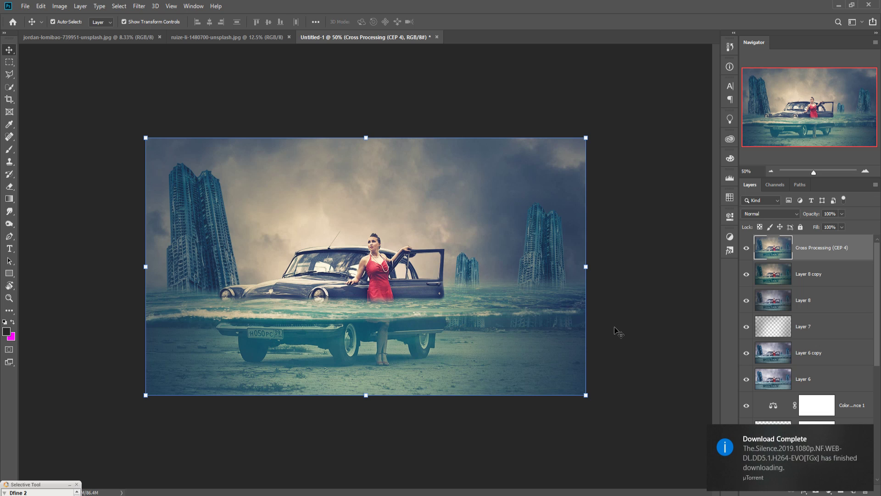
click(866, 435)
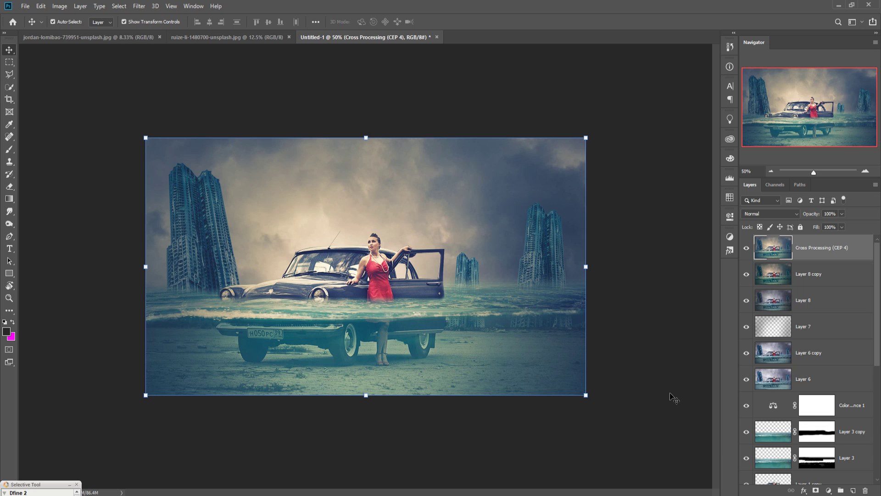